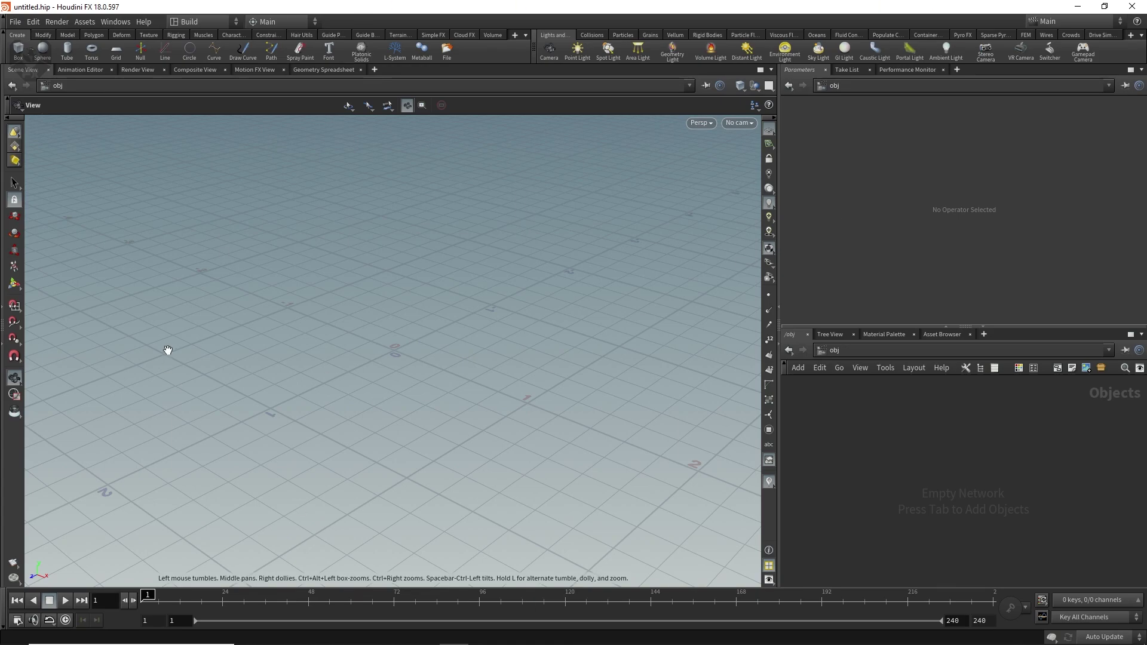
- Look through the shelf tool sets, including Model, Texture, Rigging, Create, Collisions, Grains and Particle Fluids
{"action": "left_click_drag", "start_coordinate": [382, 375], "coordinate": [5, 246]}
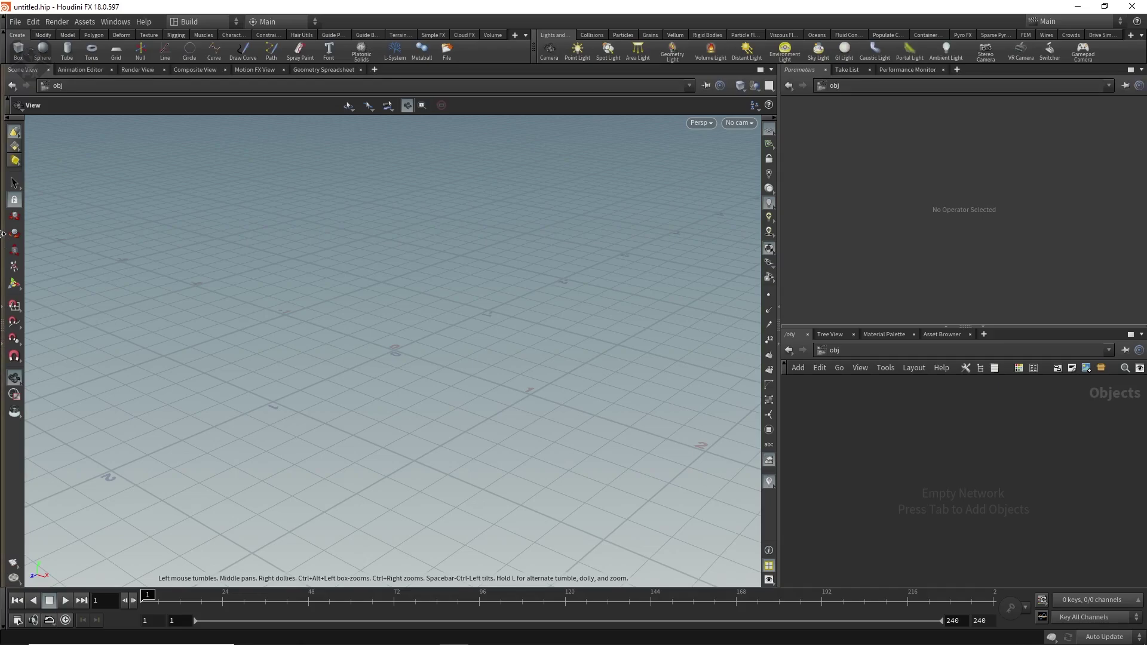
{"action": "left_click", "coordinate": [46, 35]}
{"action": "left_click", "coordinate": [68, 35]}
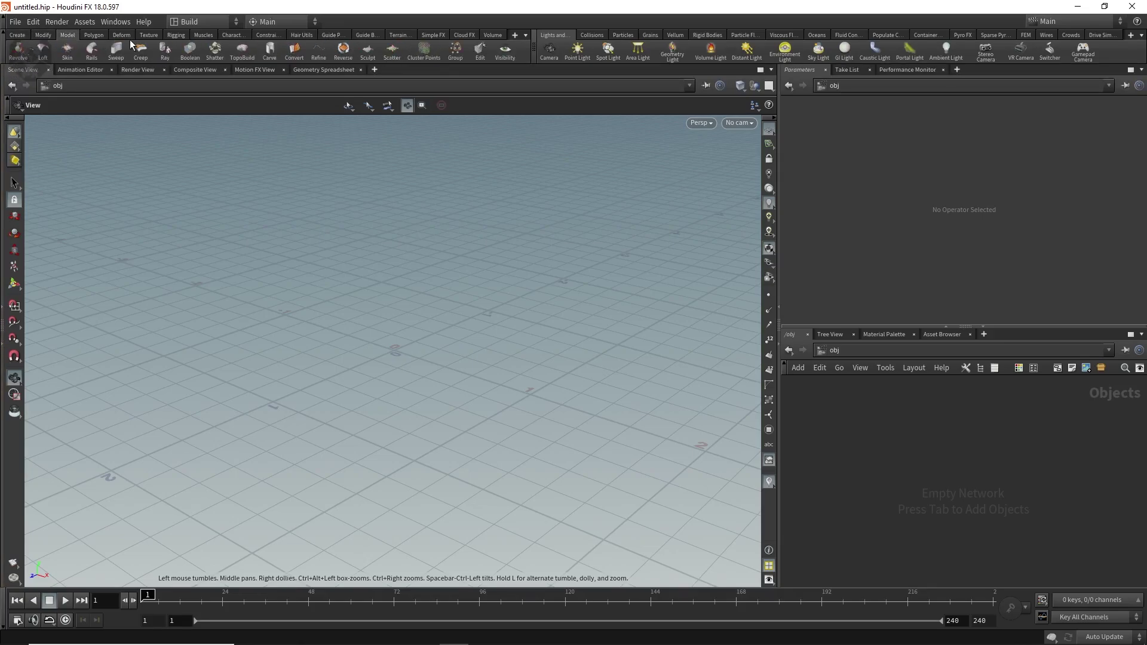
{"action": "left_click", "coordinate": [123, 35]}
{"action": "left_click", "coordinate": [147, 35]}
{"action": "left_click", "coordinate": [175, 35]}
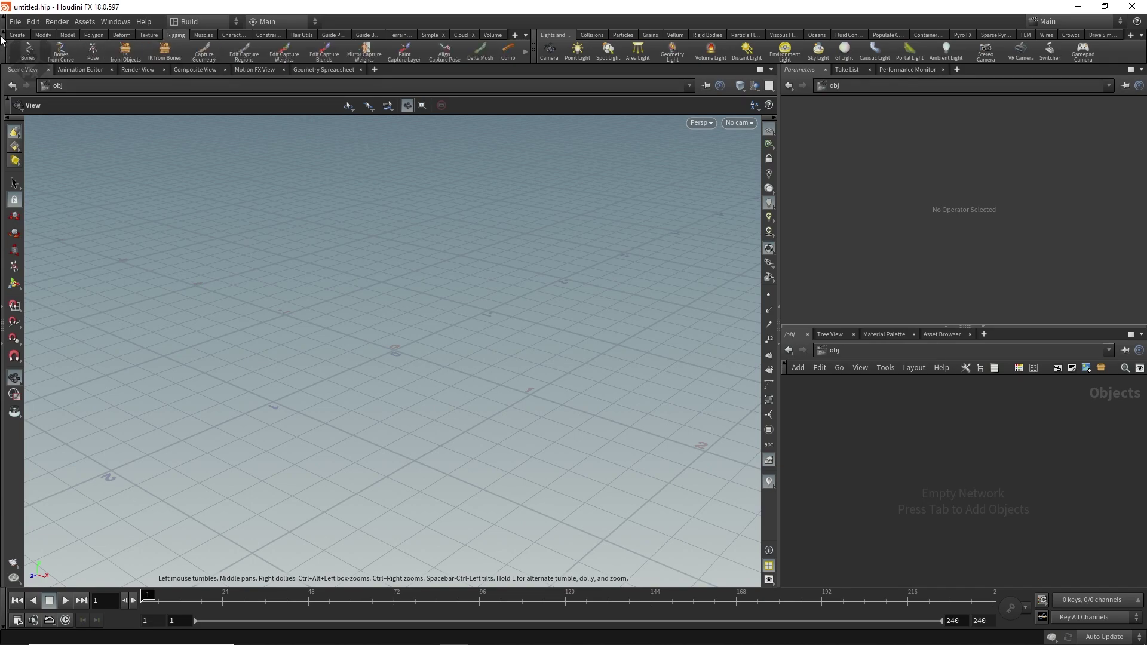
{"action": "left_click", "coordinate": [21, 36]}
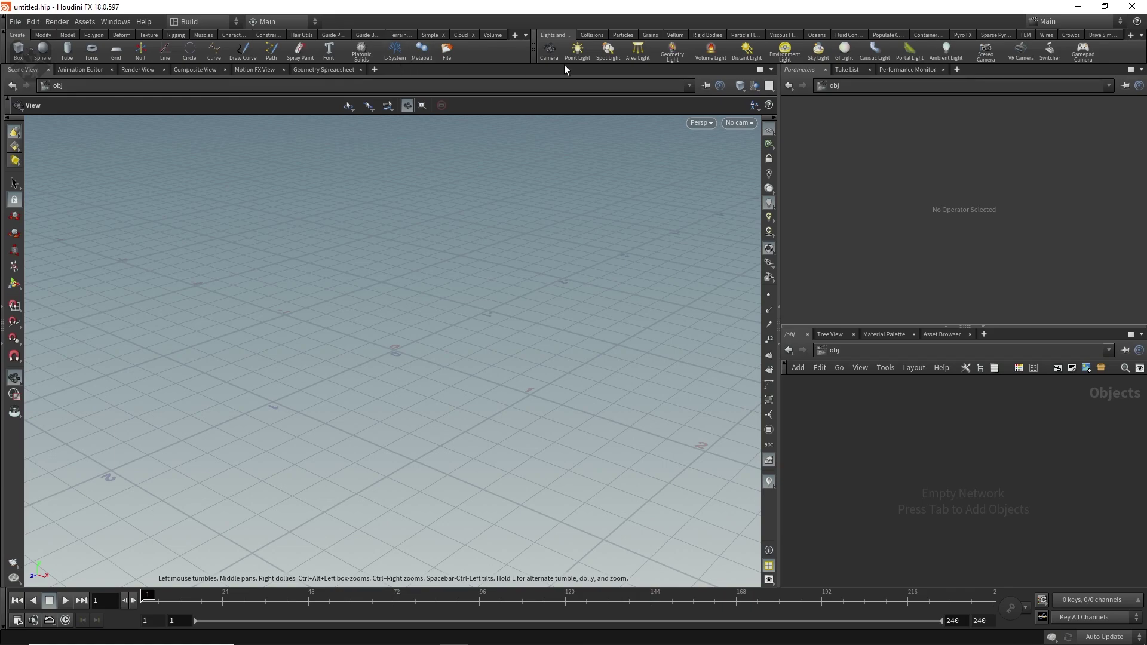
{"action": "left_click", "coordinate": [603, 35]}
{"action": "left_click", "coordinate": [656, 34]}
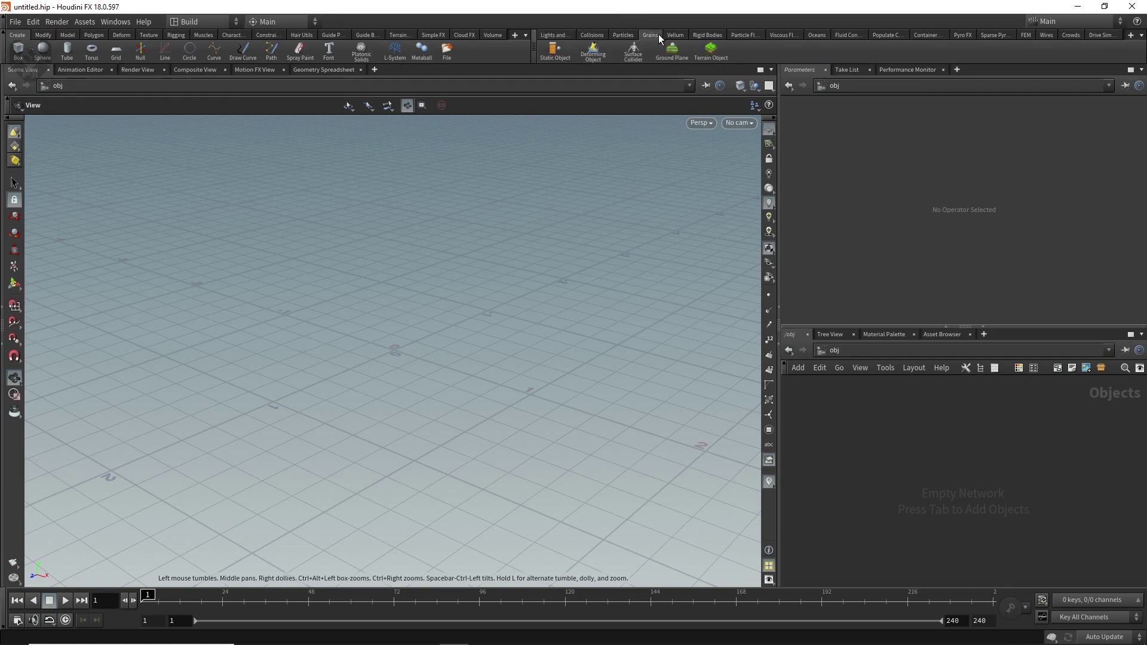
{"action": "left_click", "coordinate": [733, 35]}
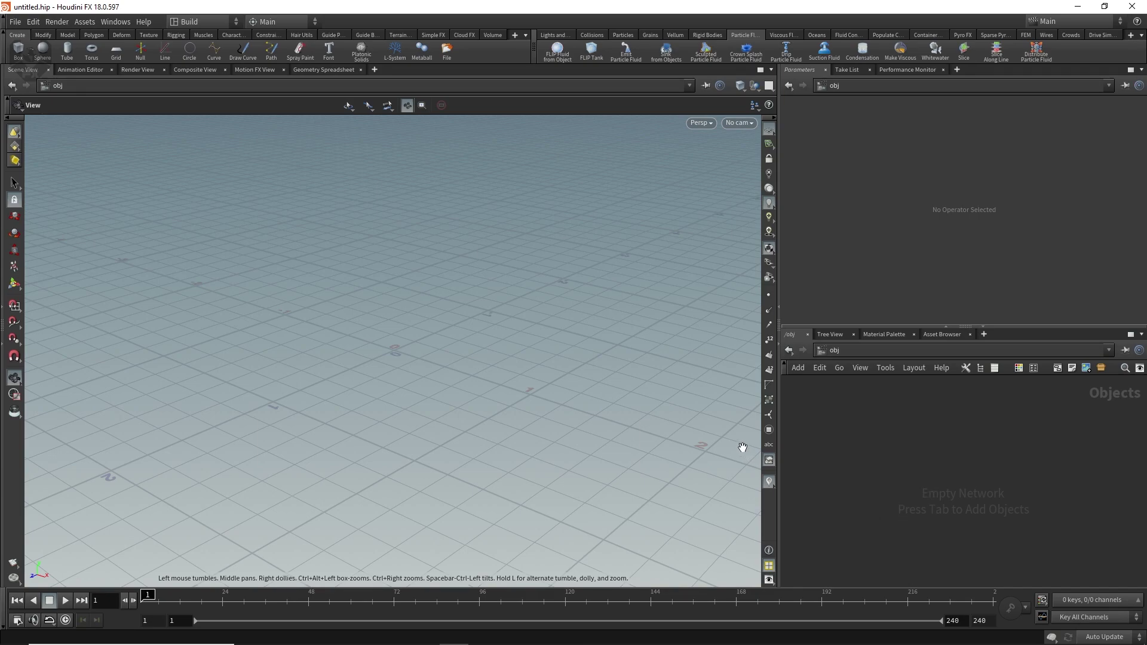
- Start a new project and name it tutorial
{"action": "left_click", "coordinate": [19, 24]}
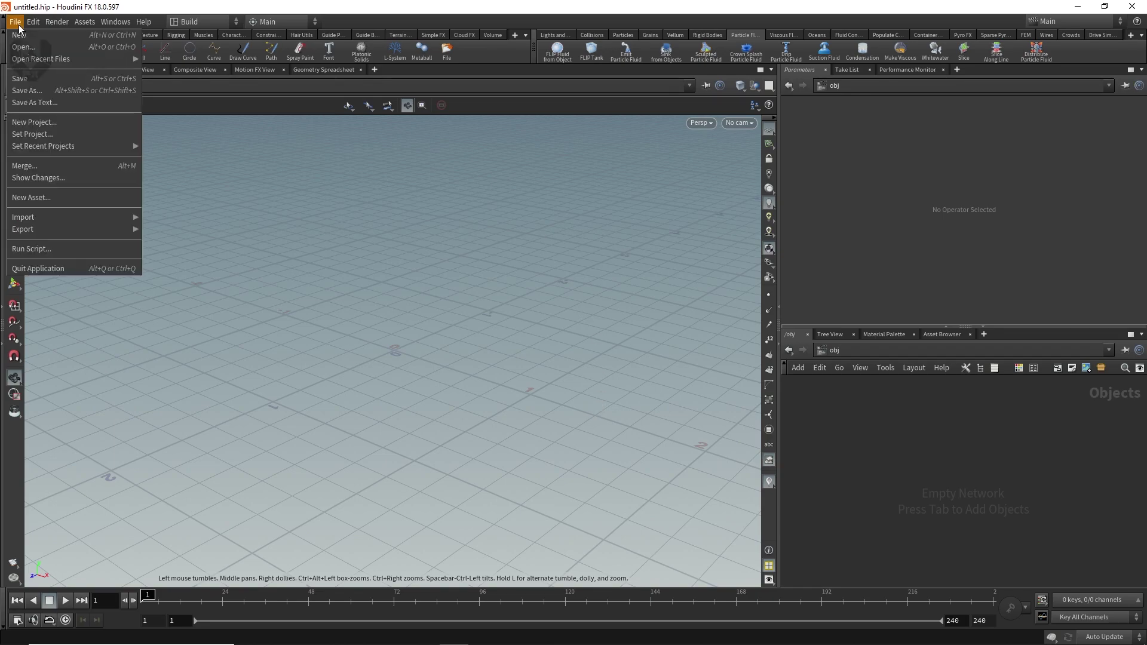
{"action": "left_click", "coordinate": [40, 122]}
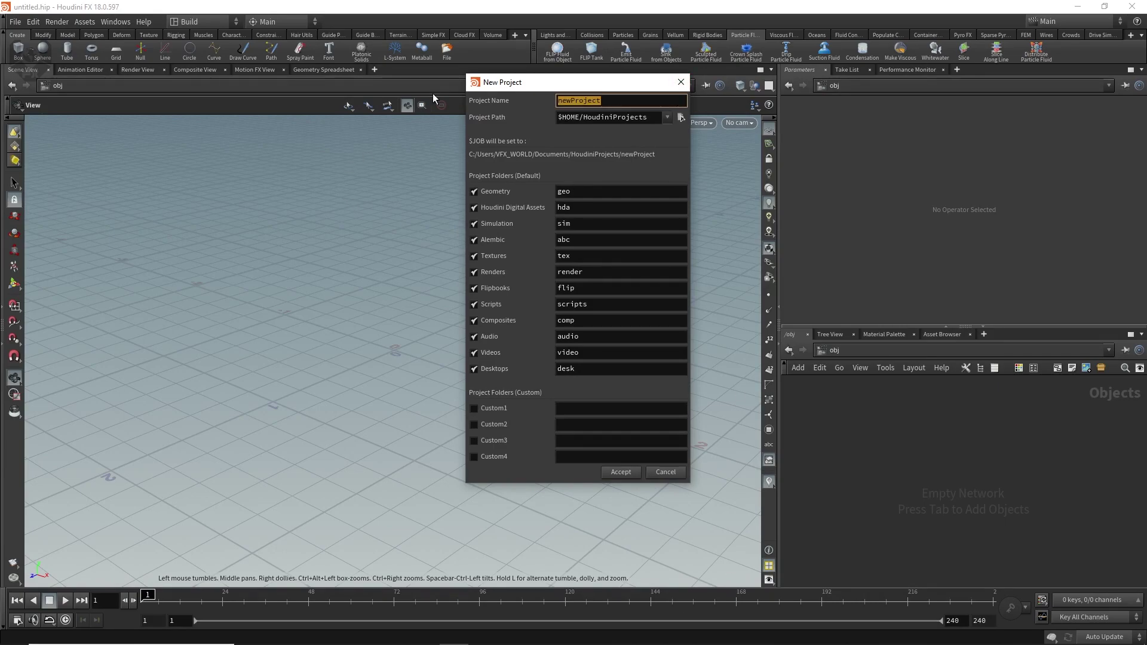
{"action": "type", "text": "tutorial"}
- Set the project path to a tutorial folder inside G:/MY PERSONAL/IMAGES/PERSONAL/MY WORKS/part 5/Houdini and create the project with the default folders
{"action": "left_click", "coordinate": [682, 119]}
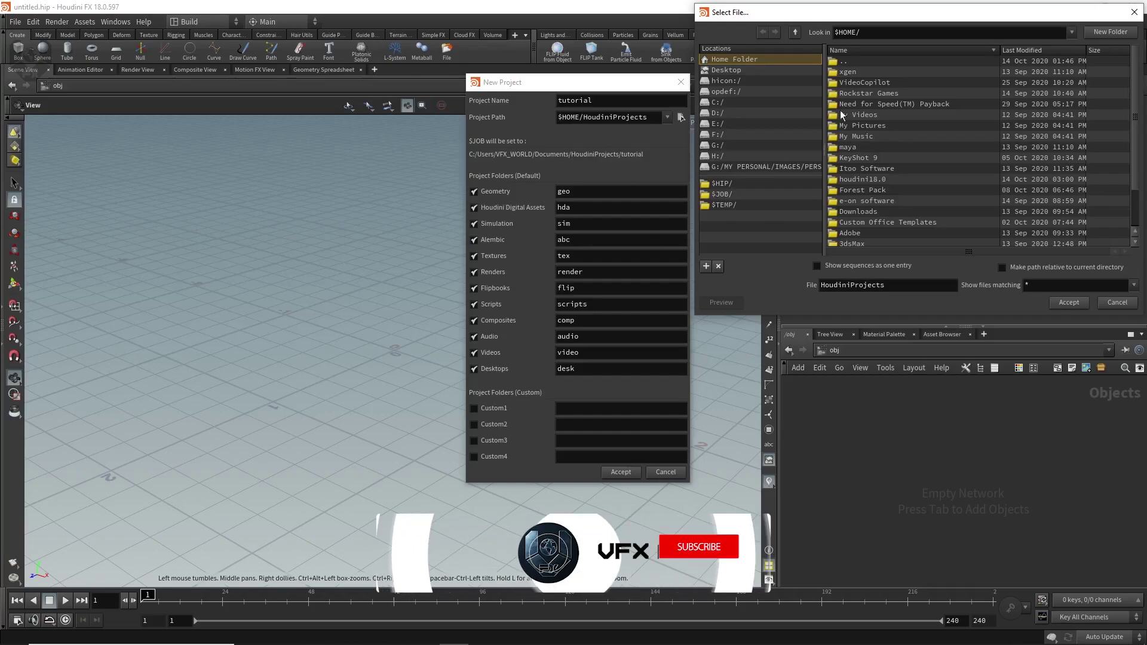
{"action": "left_click_drag", "start_coordinate": [836, 12], "coordinate": [702, 28]}
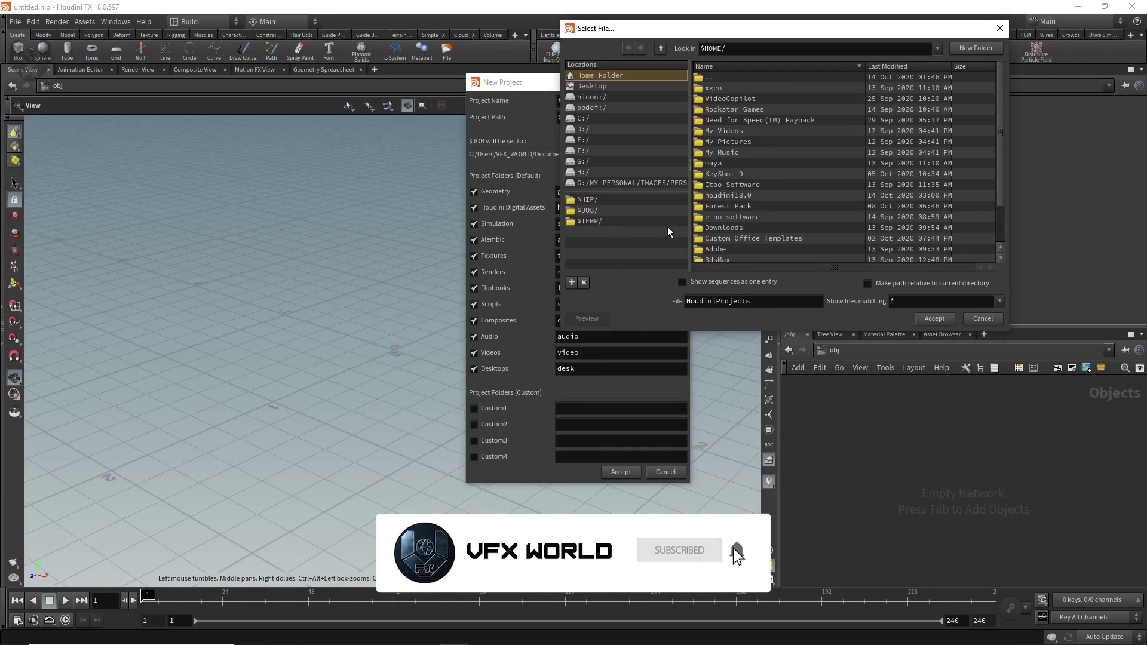
{"action": "left_click", "coordinate": [606, 182]}
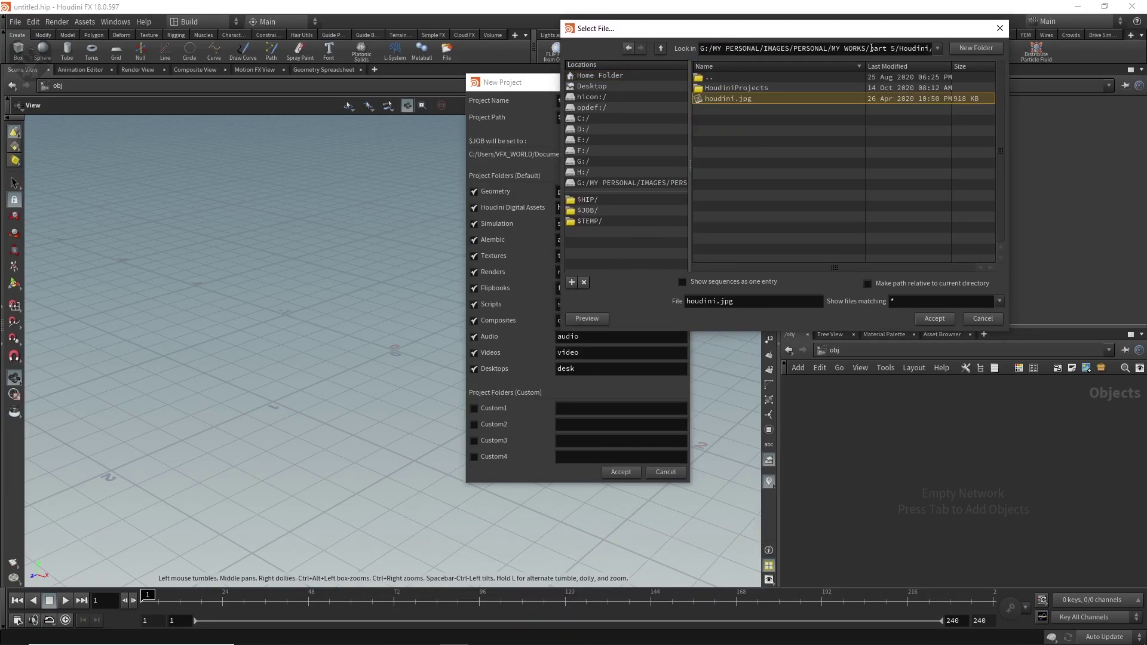
{"action": "left_click_drag", "start_coordinate": [748, 301], "coordinate": [630, 301]}
{"action": "type", "text": "tutorial"}
{"action": "left_click", "coordinate": [926, 319]}
{"action": "left_click_drag", "start_coordinate": [543, 119], "coordinate": [543, 119]}
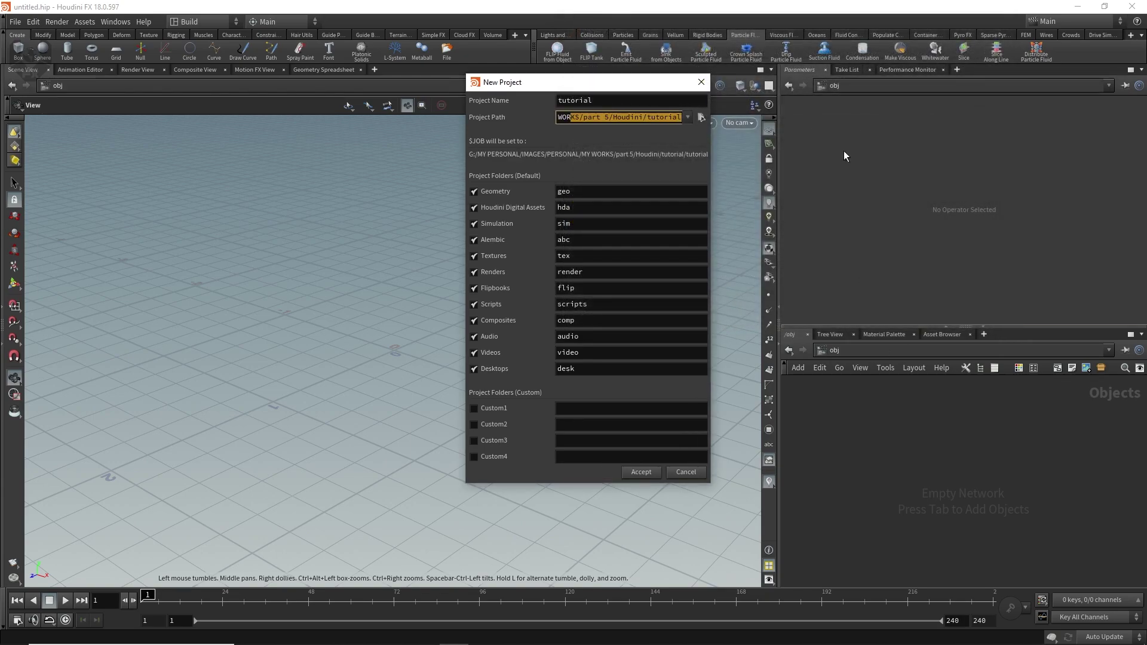
{"action": "left_click", "coordinate": [604, 141]}
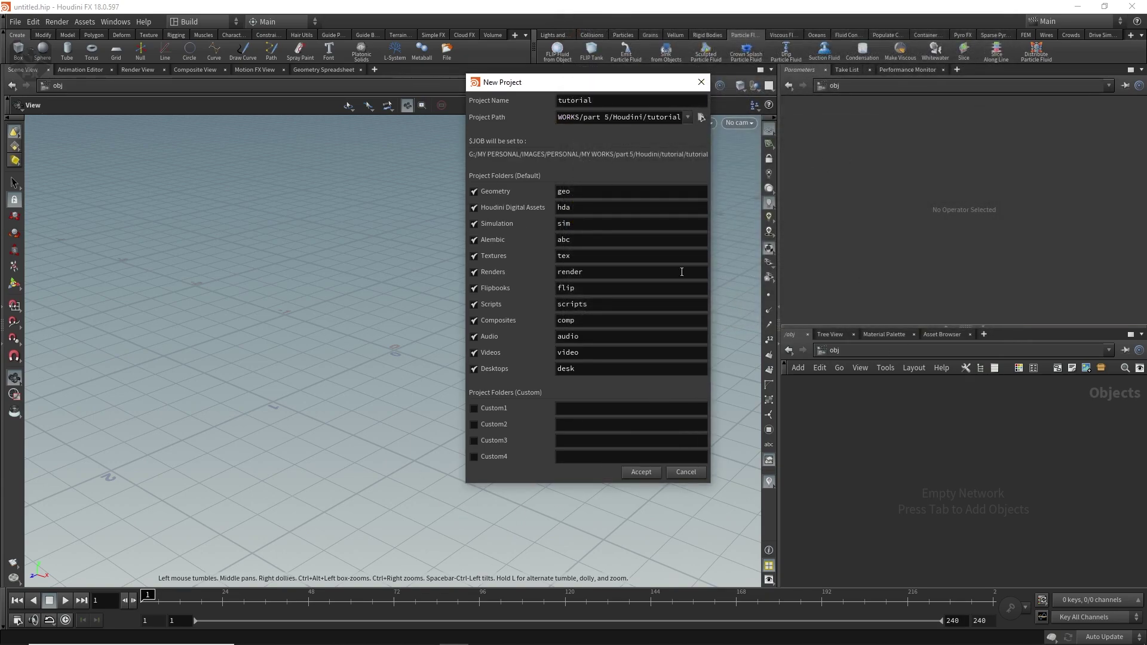
{"action": "left_click", "coordinate": [627, 471]}
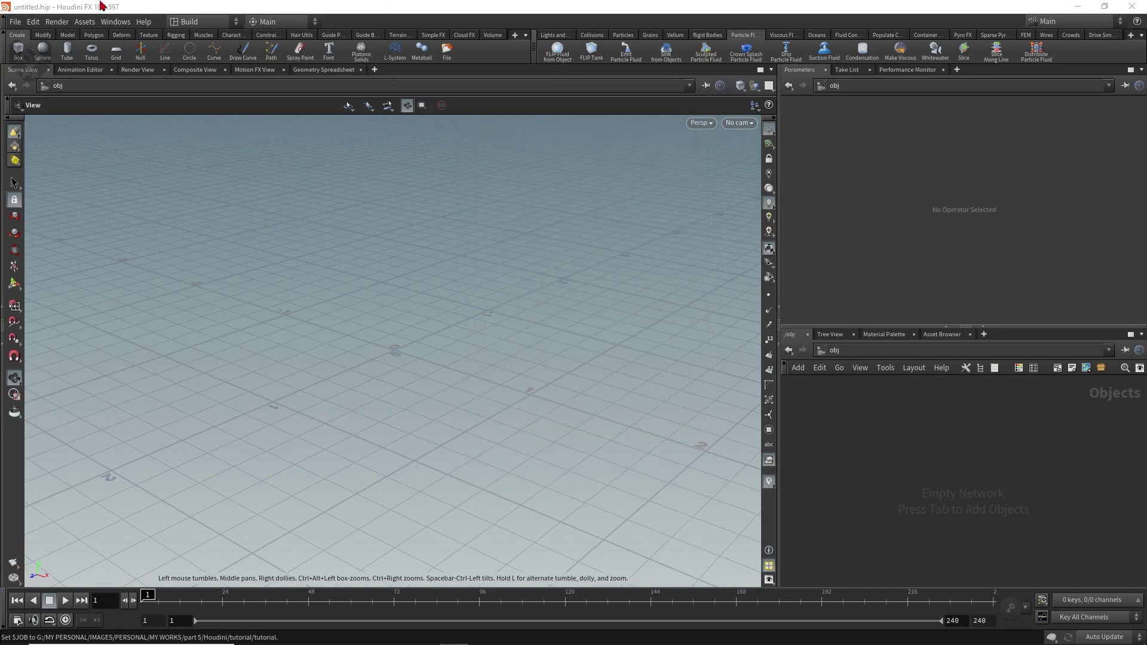
- Save the scene as main in the new project's $JOB folder
{"action": "left_click", "coordinate": [14, 22]}
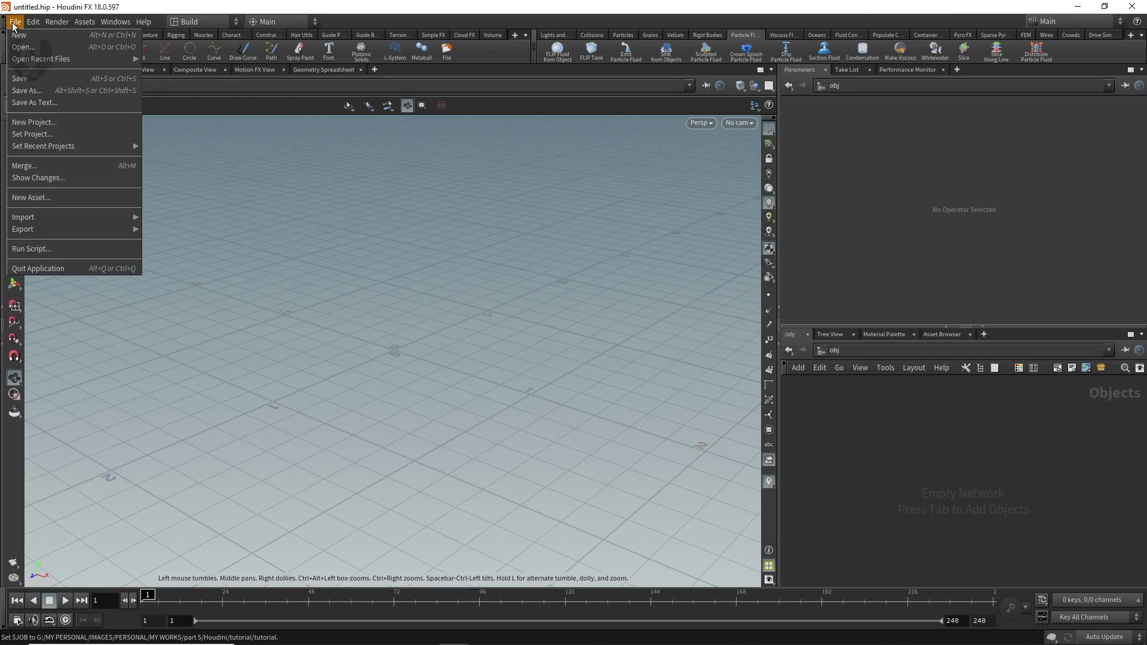
{"action": "left_click", "coordinate": [27, 90]}
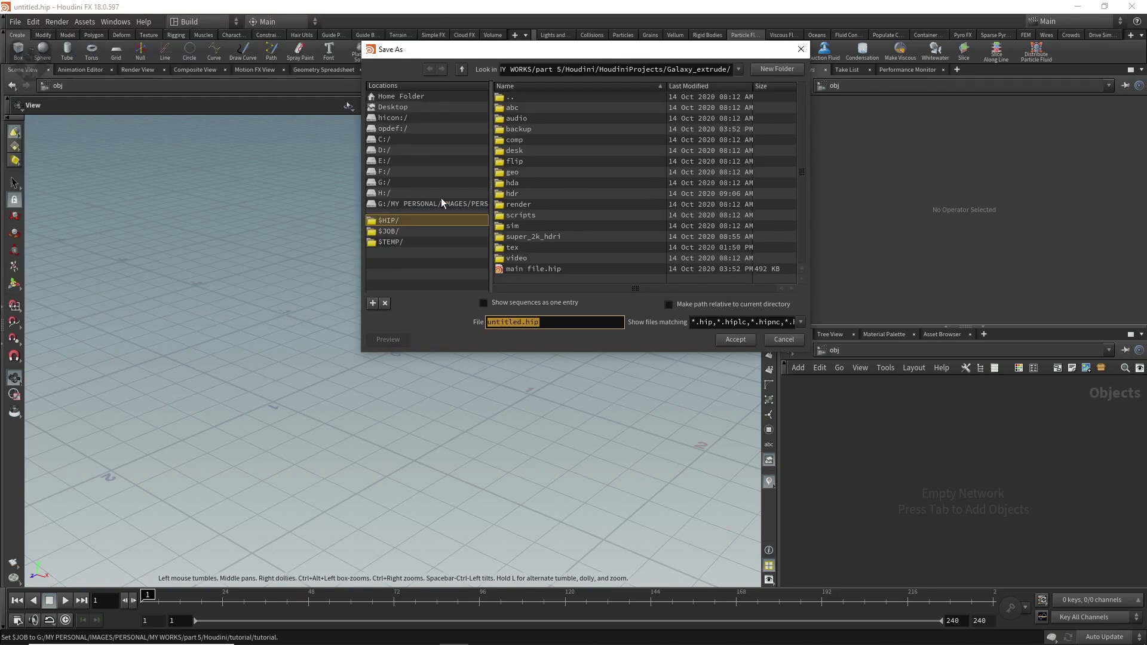
{"action": "left_click", "coordinate": [443, 204]}
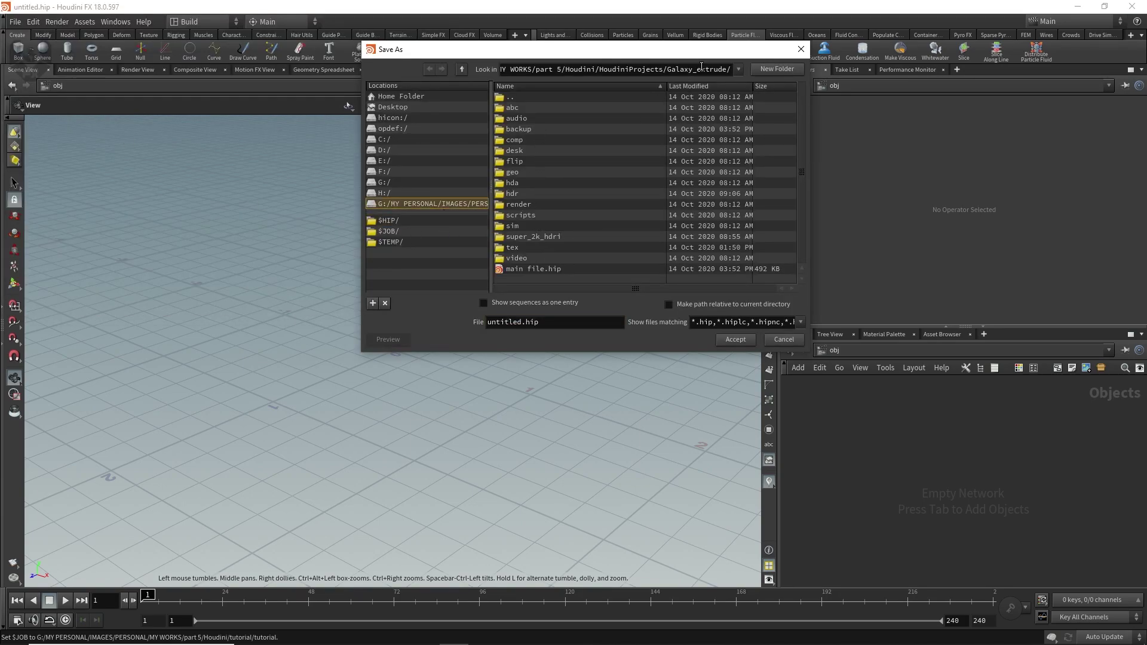
{"action": "left_click", "coordinate": [735, 69]}
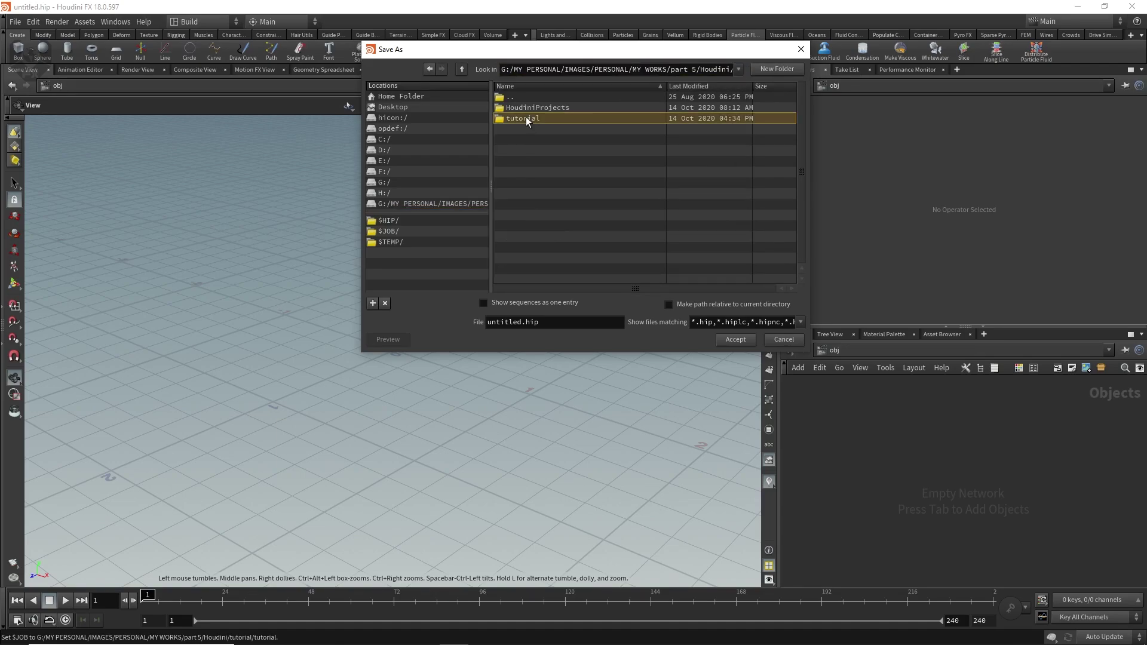
{"action": "double_click", "coordinate": [526, 107]}
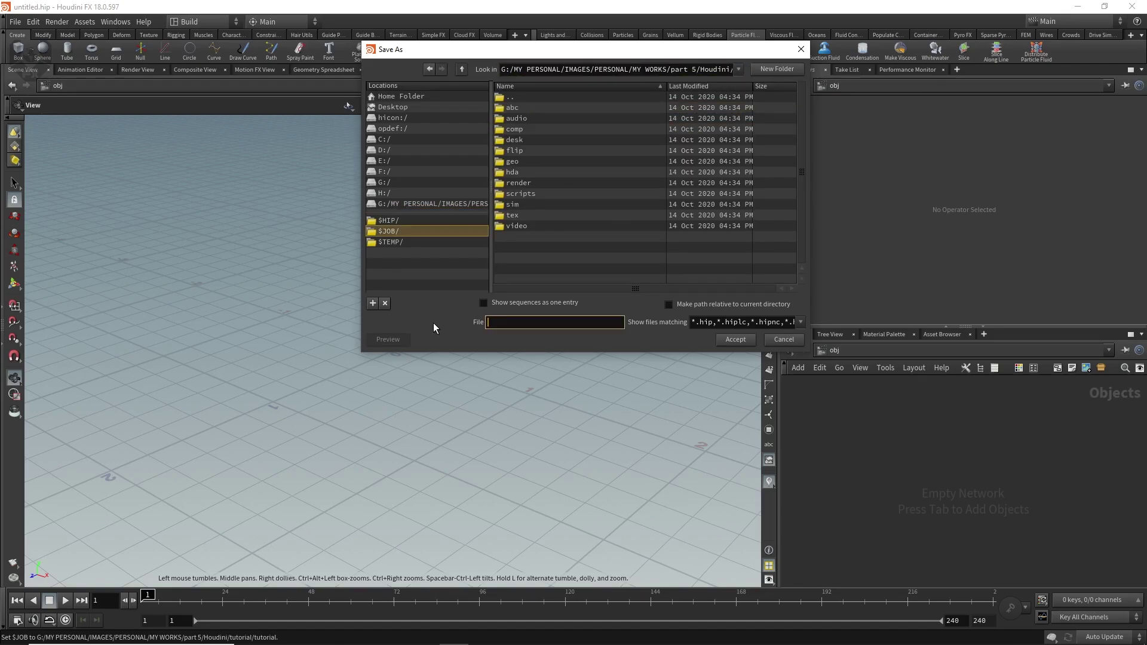
{"action": "type", "text": "main"}
{"action": "left_click", "coordinate": [735, 341]}
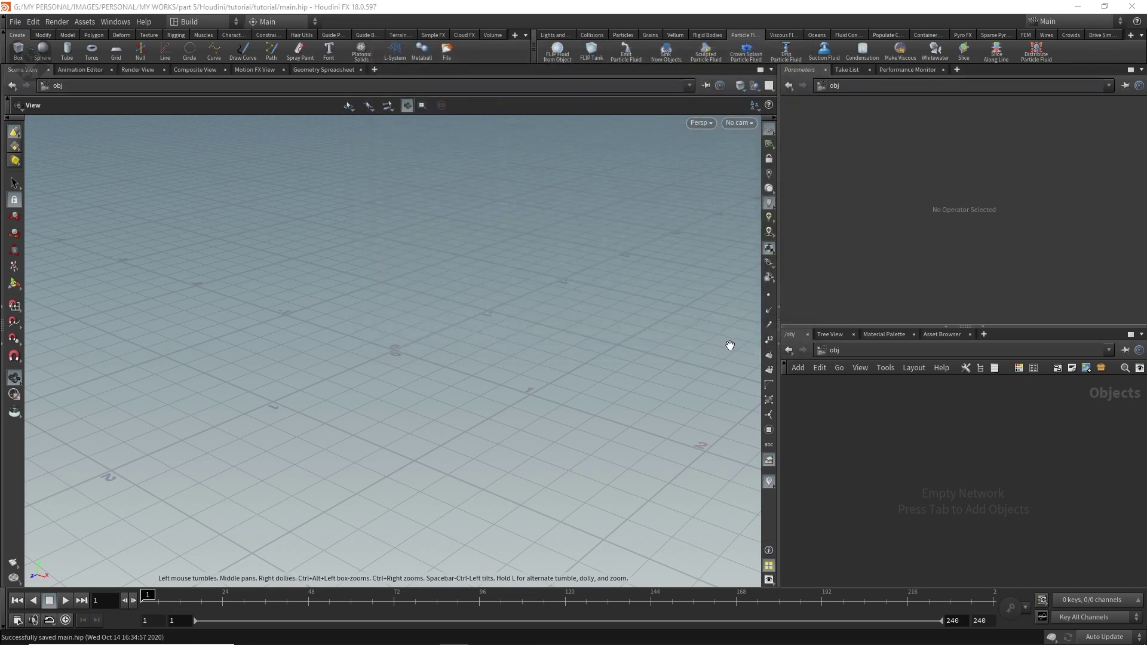
- Examine the existing mantra1 render up close, then return to the scene view
{"action": "mouse_move", "coordinate": [530, 392]}
{"action": "left_mouse_down"}
{"action": "mouse_move", "coordinate": [519, 394]}
{"action": "mouse_move", "coordinate": [615, 385]}
{"action": "mouse_move", "coordinate": [504, 392]}
{"action": "mouse_move", "coordinate": [336, 374]}
{"action": "mouse_move", "coordinate": [322, 384]}
{"action": "mouse_move", "coordinate": [576, 379]}
{"action": "mouse_move", "coordinate": [532, 387]}
{"action": "left_mouse_up"}
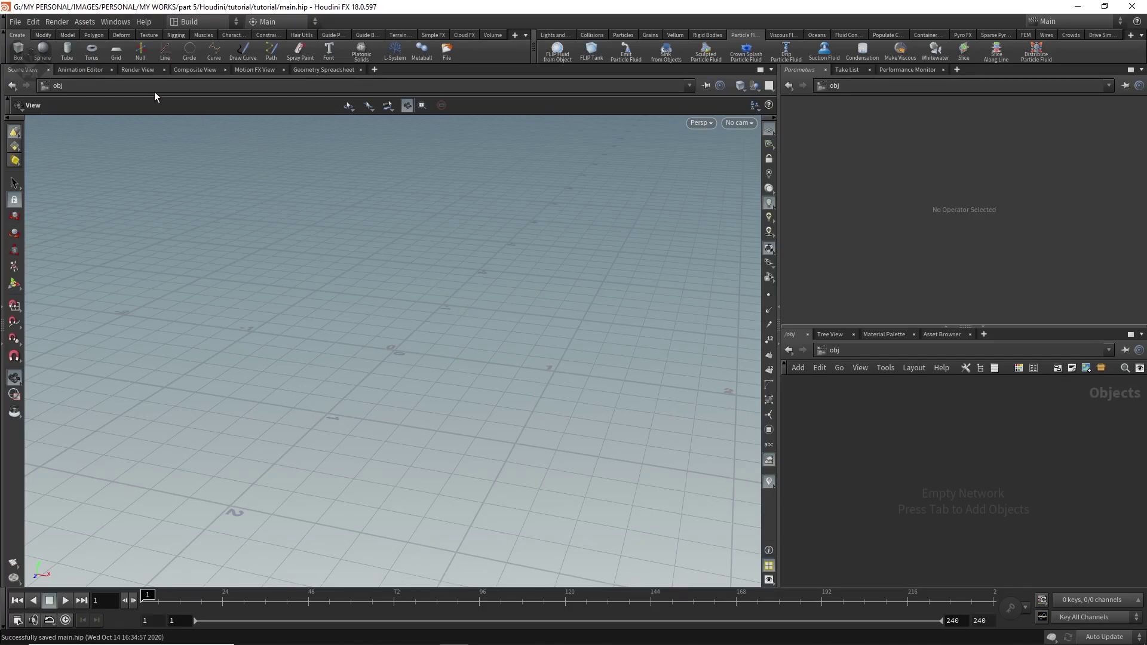
{"action": "left_click", "coordinate": [137, 69]}
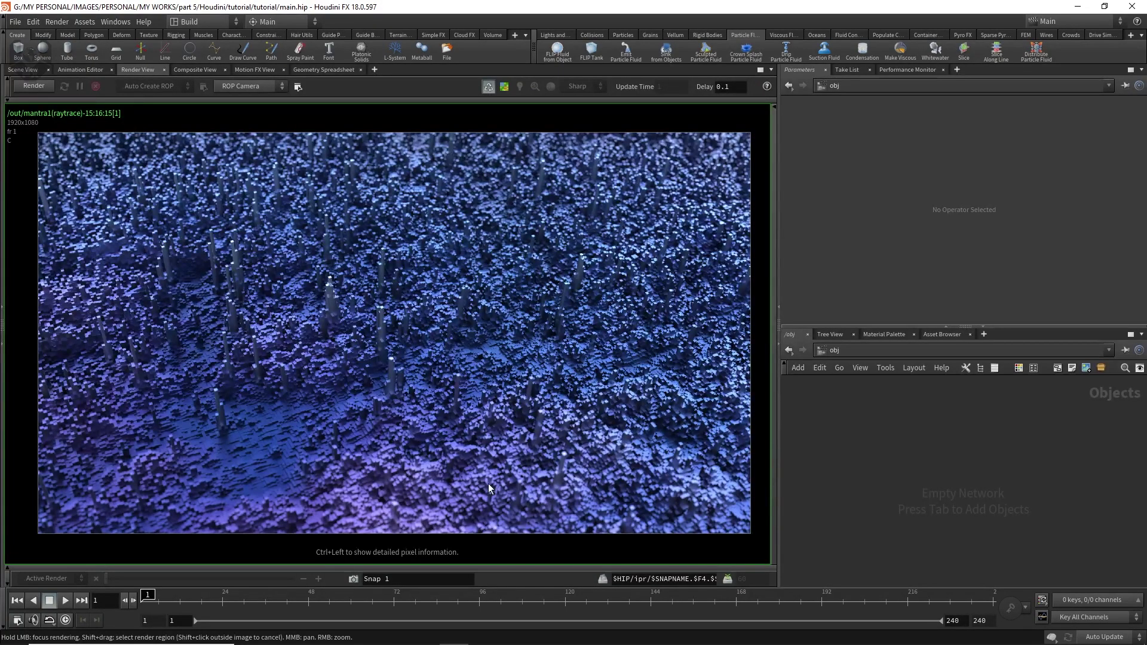
{"action": "scroll", "coordinate": [489, 482], "scroll_direction": "up", "scroll_amount": 2}
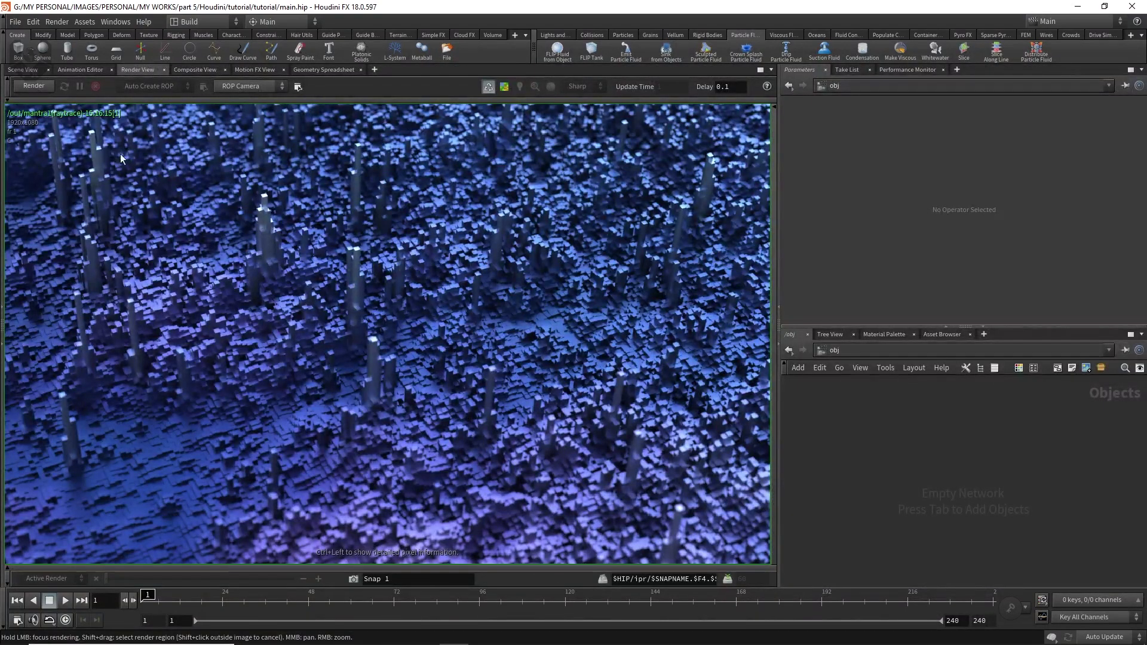
{"action": "left_click", "coordinate": [26, 70]}
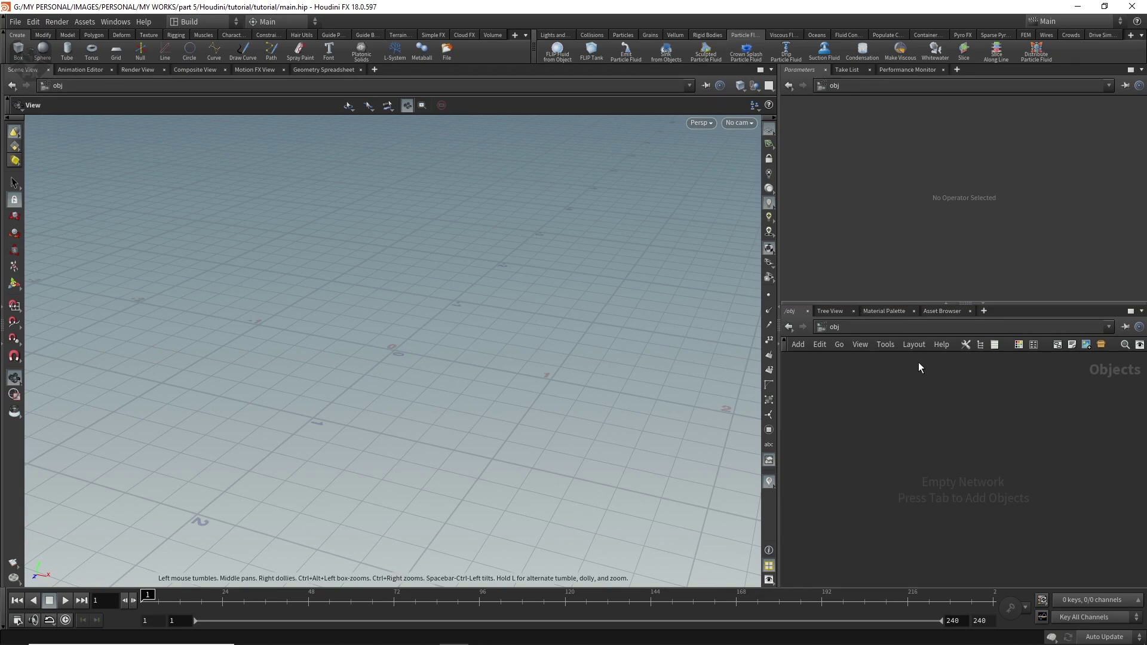
- Add a Geometry node to the object network
{"action": "key", "text": "Tab"}
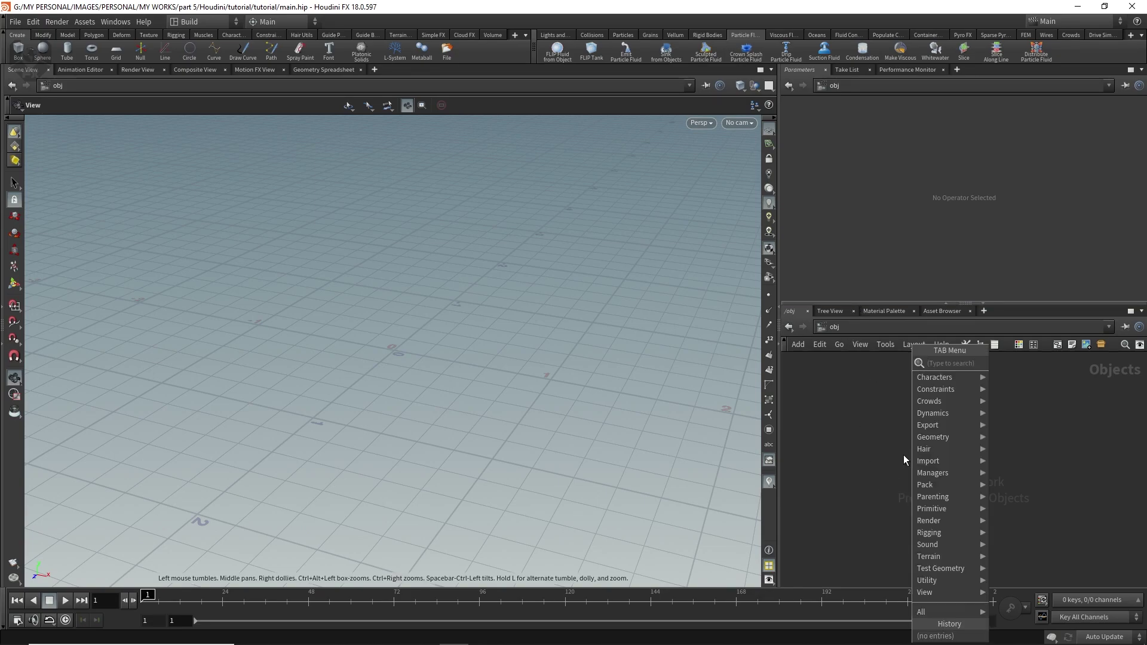
{"action": "key", "text": "Tab"}
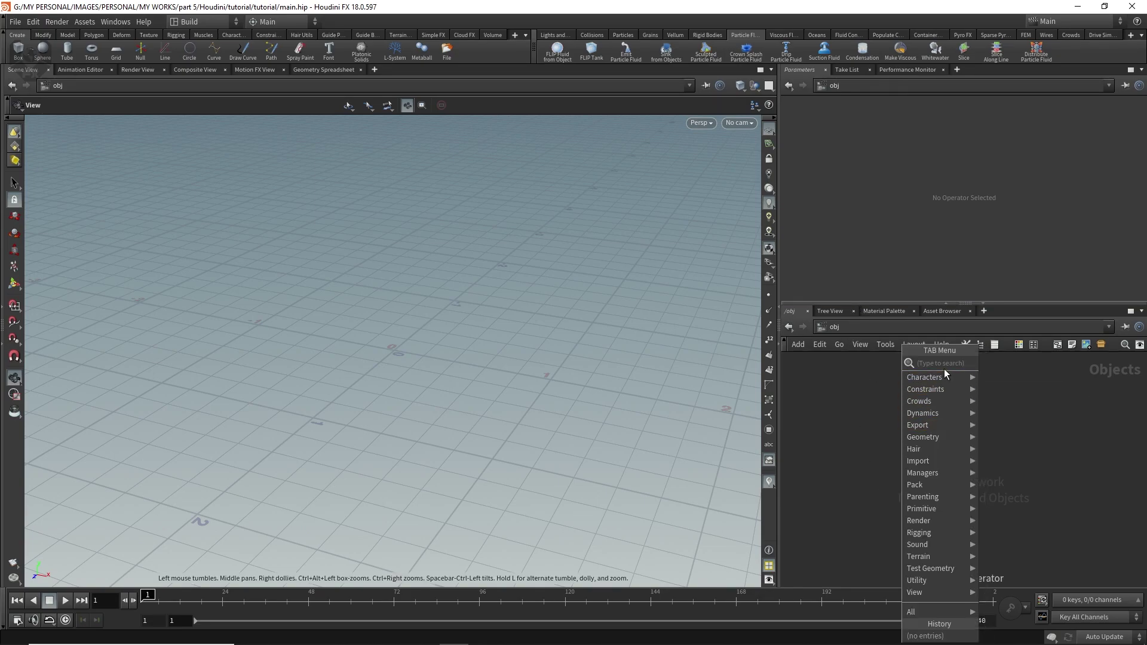
{"action": "type", "text": "geo"}
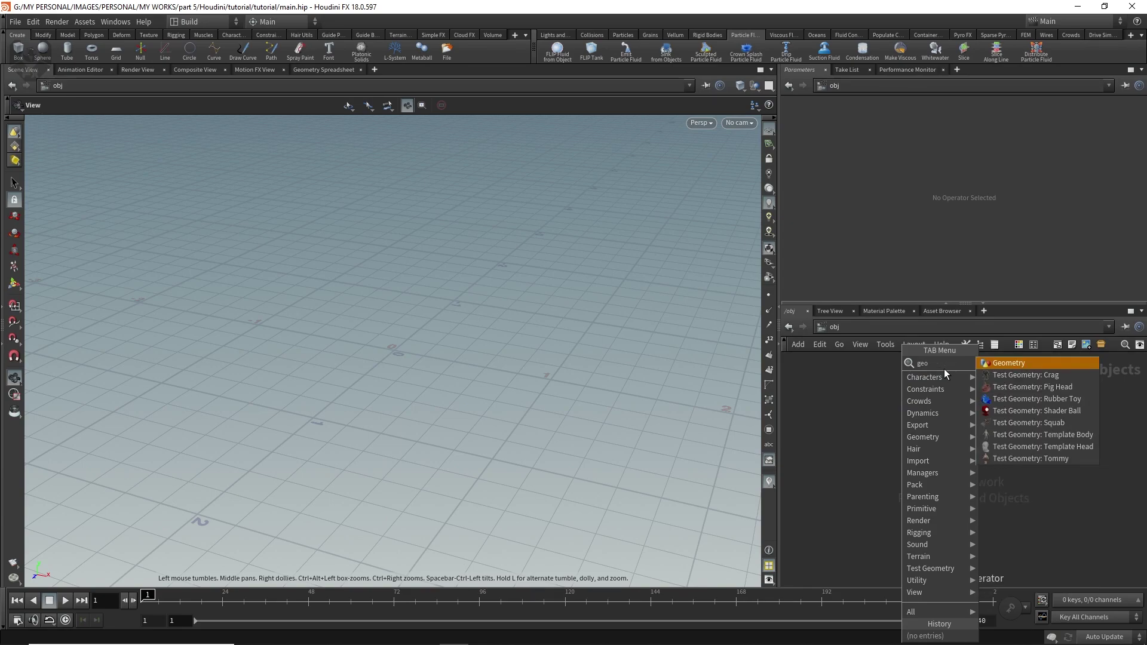
{"action": "left_click", "coordinate": [1027, 363]}
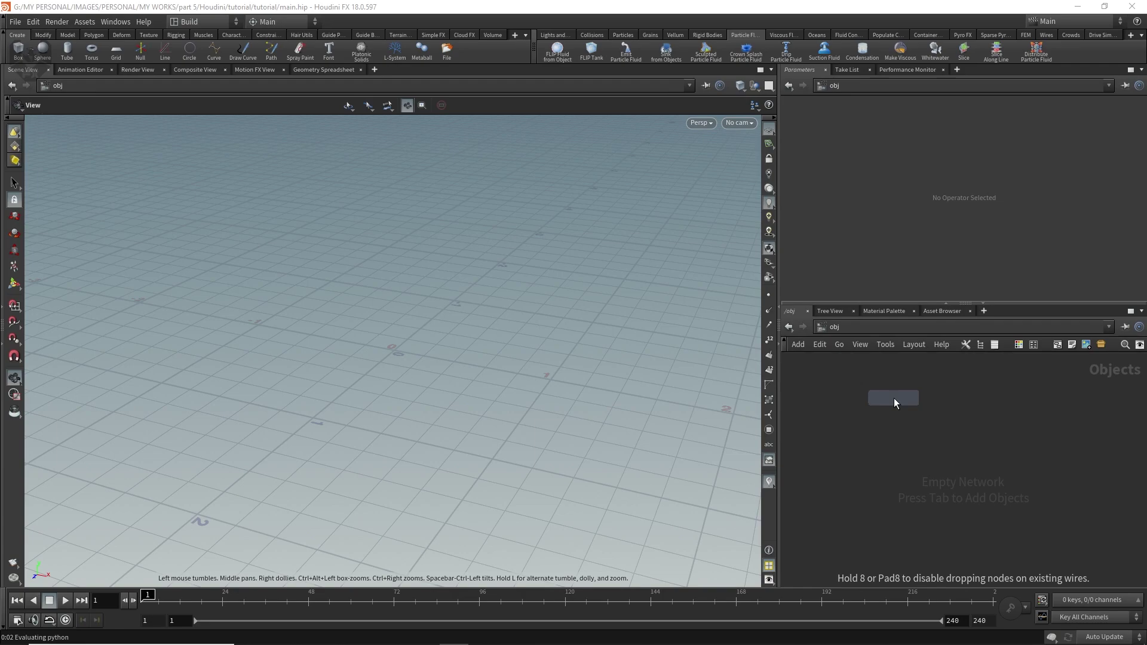
{"action": "left_click", "coordinate": [894, 398]}
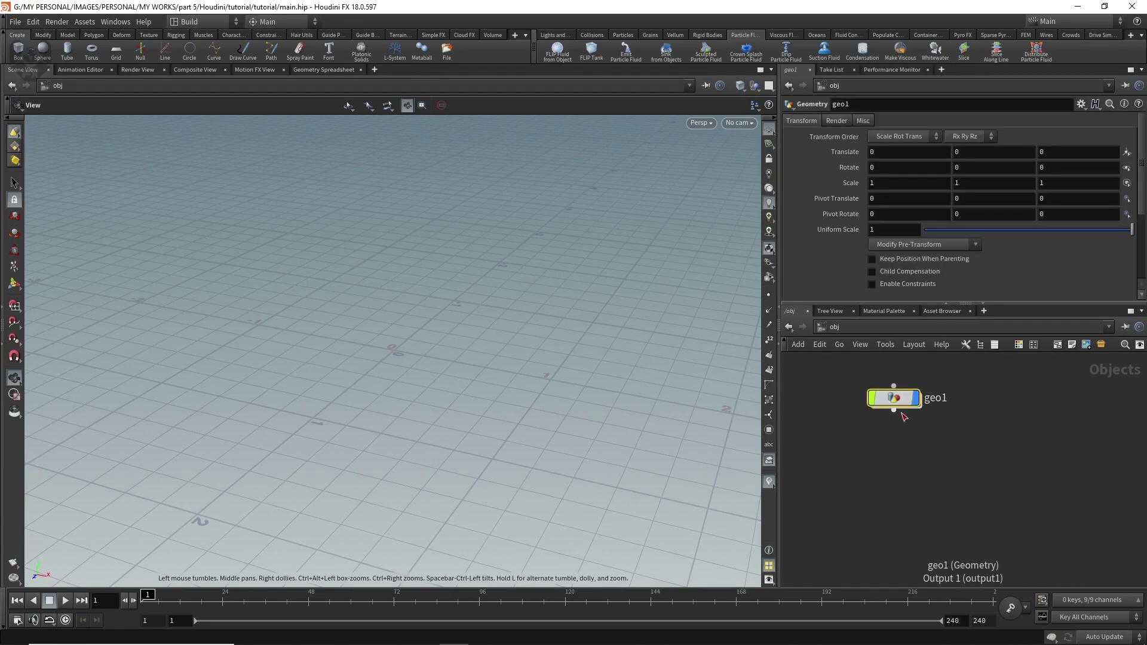
- Look inside the geo1 node's network and return to the object level
{"action": "mouse_move", "coordinate": [871, 423]}
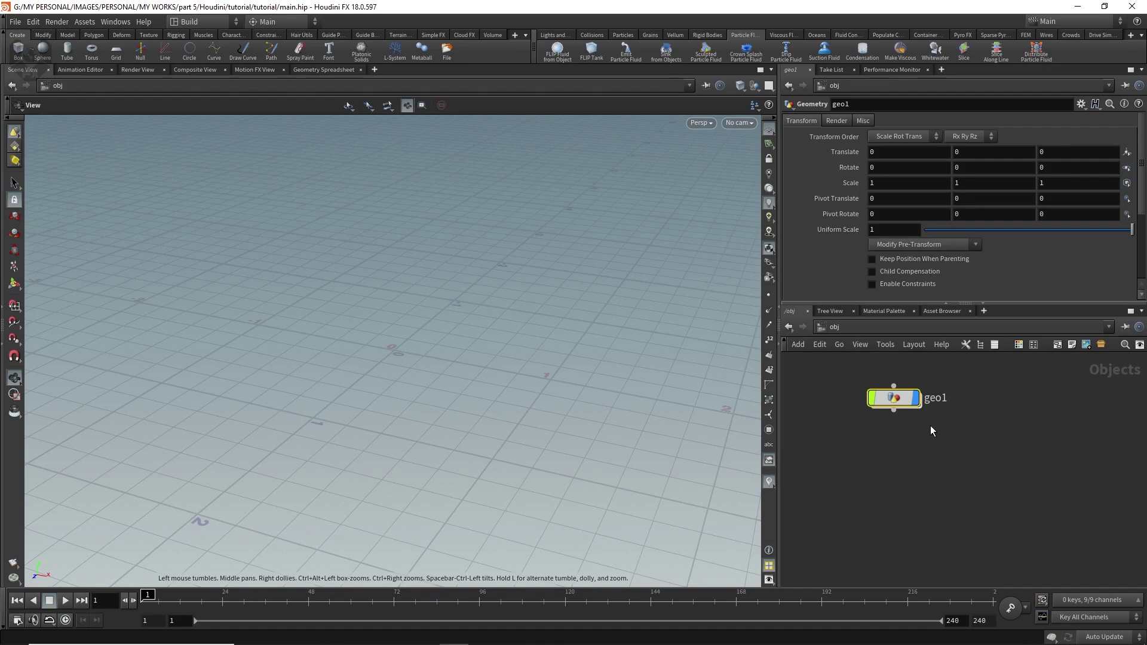
{"action": "double_click", "coordinate": [896, 399]}
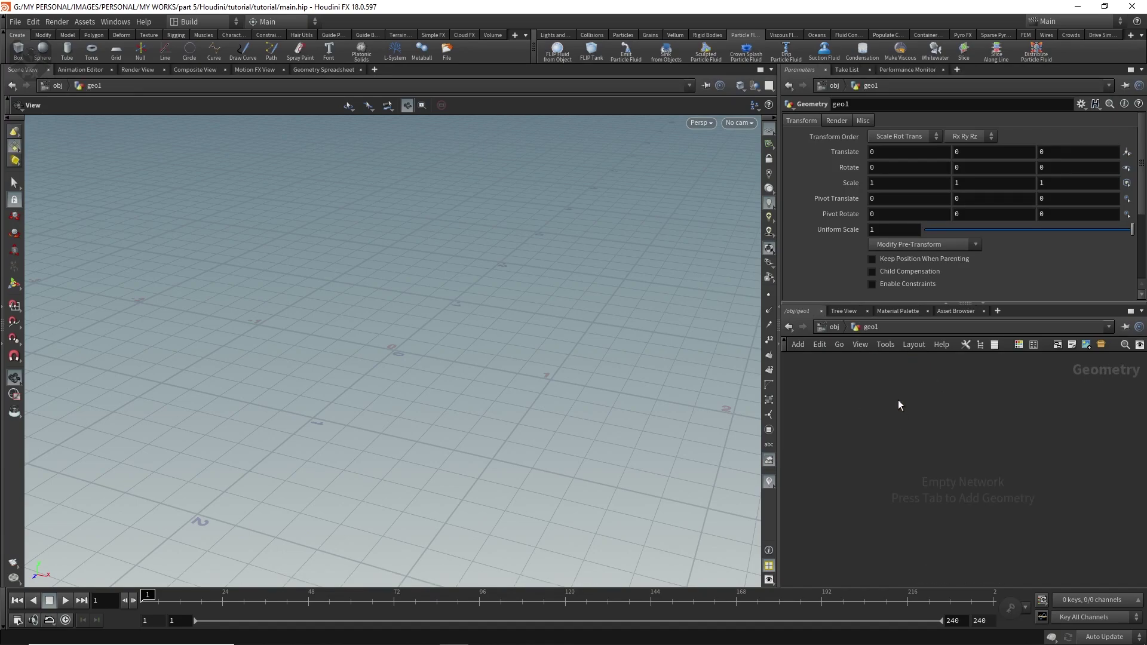
{"action": "left_click", "coordinate": [834, 328]}
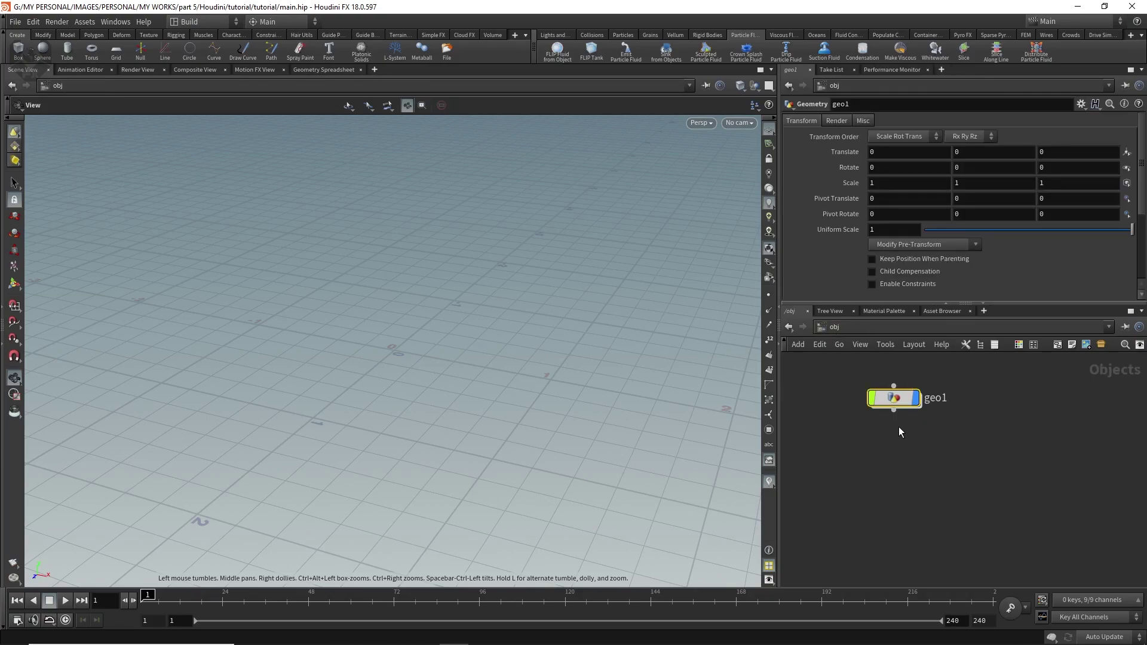
{"action": "double_click", "coordinate": [894, 400]}
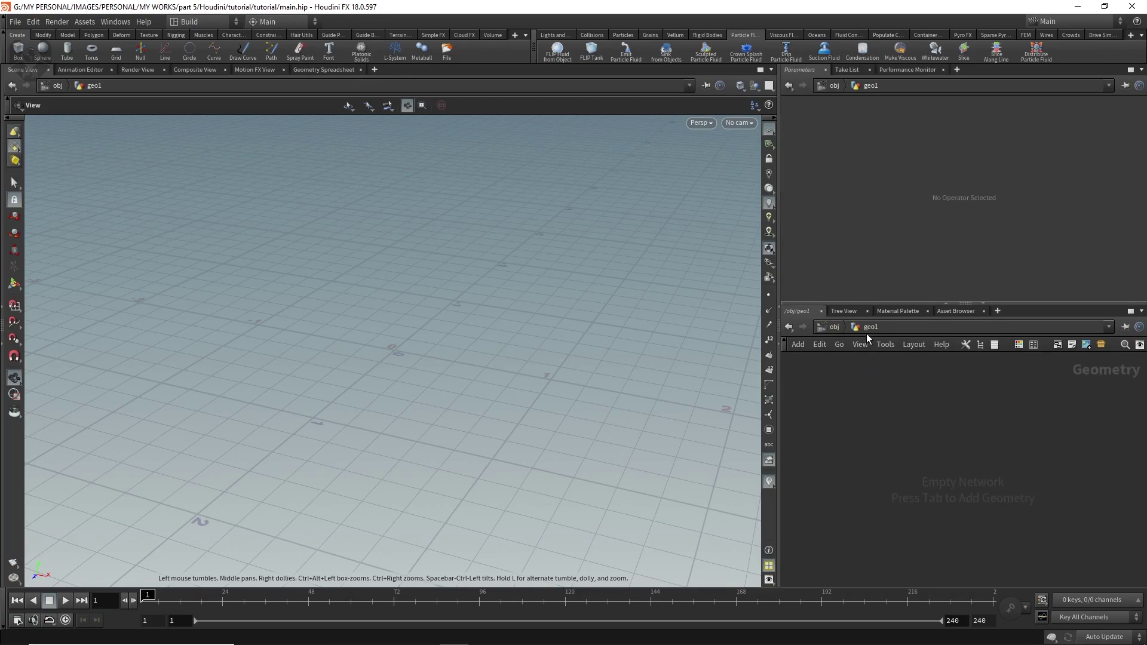
{"action": "left_click", "coordinate": [833, 328]}
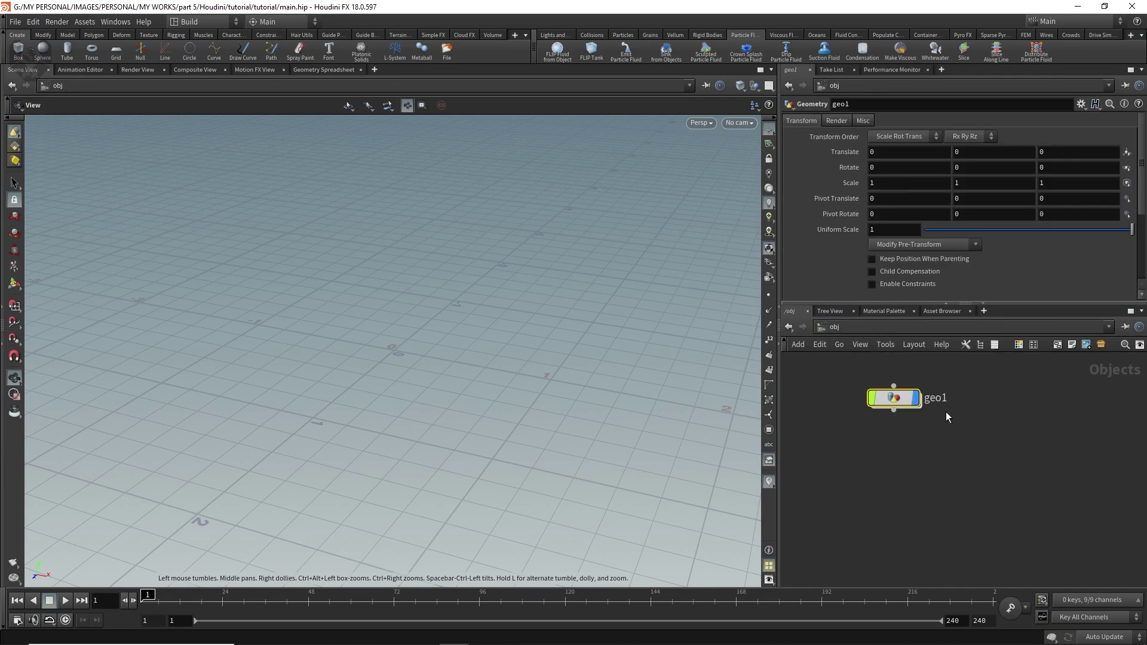
- Rename the geo1 node to geo_main
{"action": "double_click", "coordinate": [944, 399]}
{"action": "key", "text": "BackSpace"}
{"action": "type", "text": "ge"}
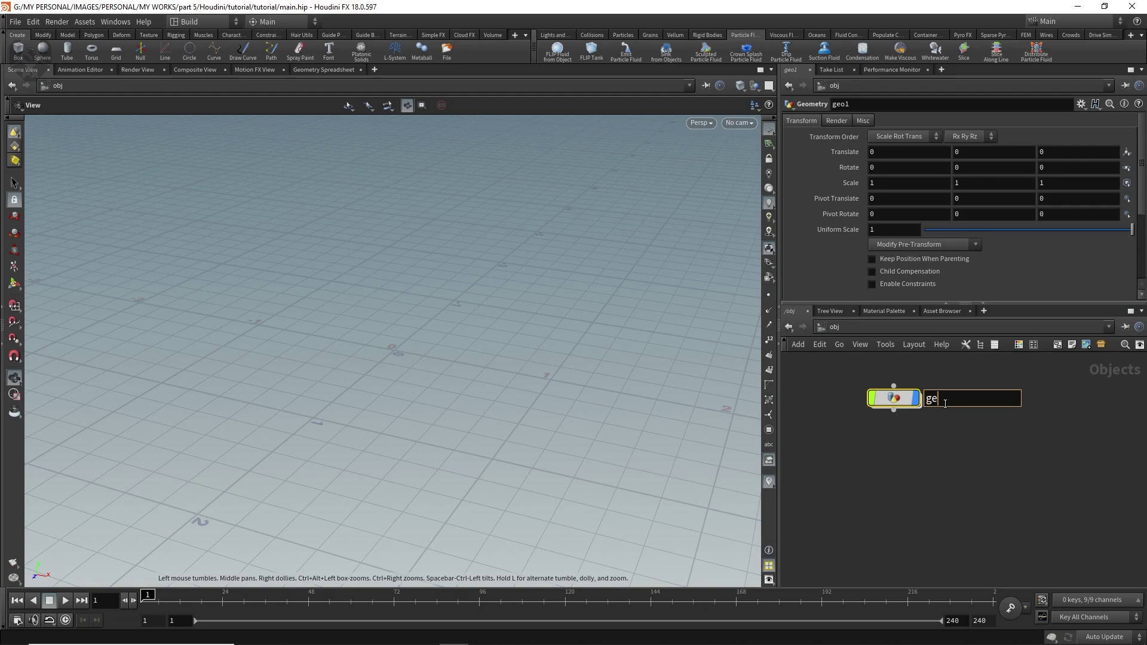
{"action": "type", "text": "o_main"}
{"action": "key", "text": "Return"}
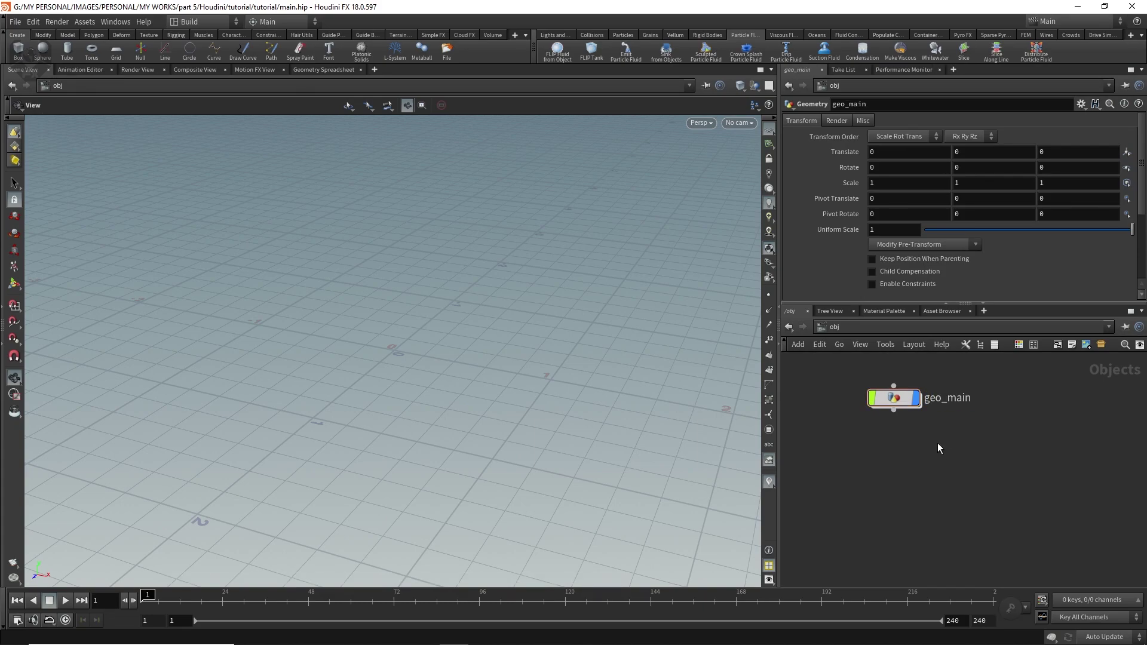
- Go inside geo_main and add a Grid node to its empty network
{"action": "double_click", "coordinate": [894, 397]}
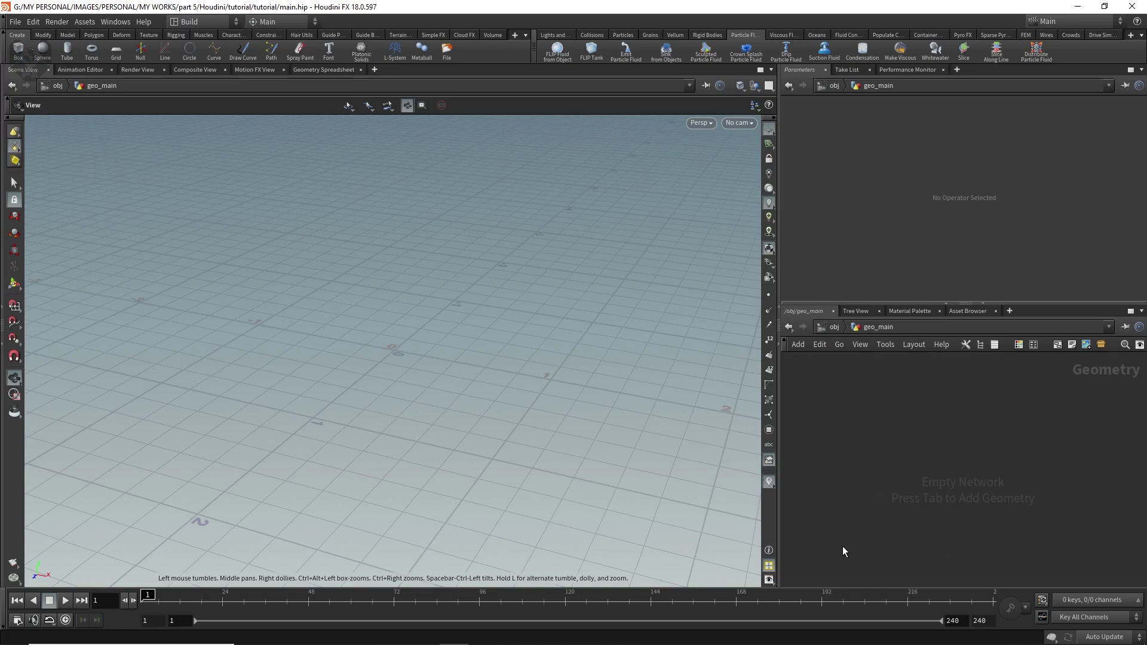
{"action": "key", "text": "Tab"}
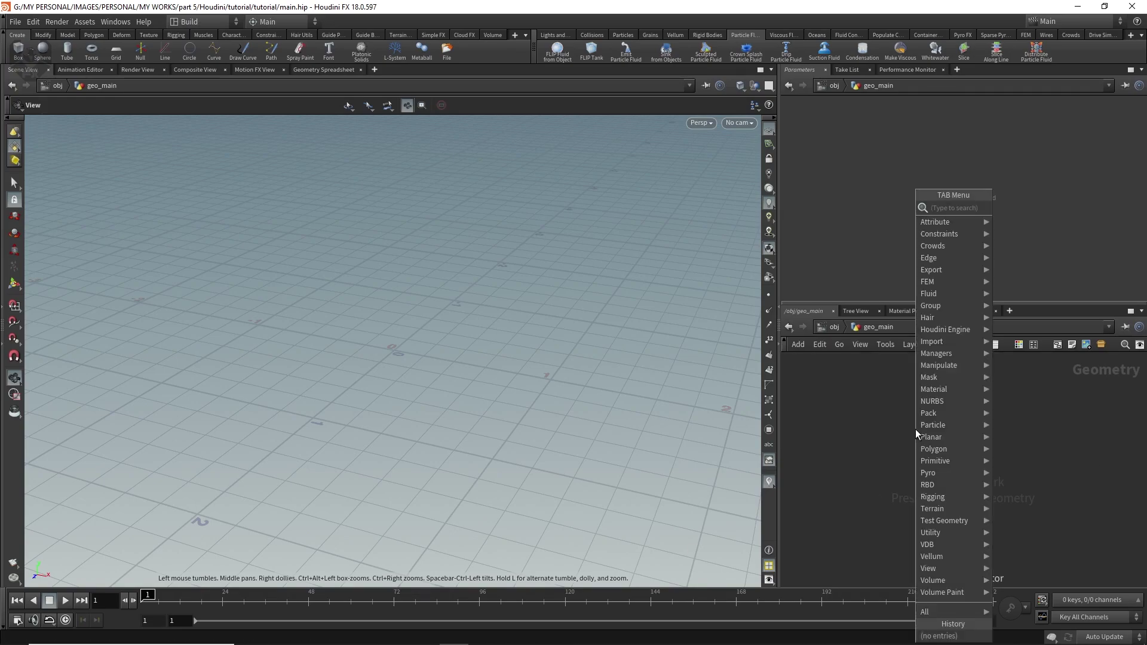
{"action": "type", "text": "grid"}
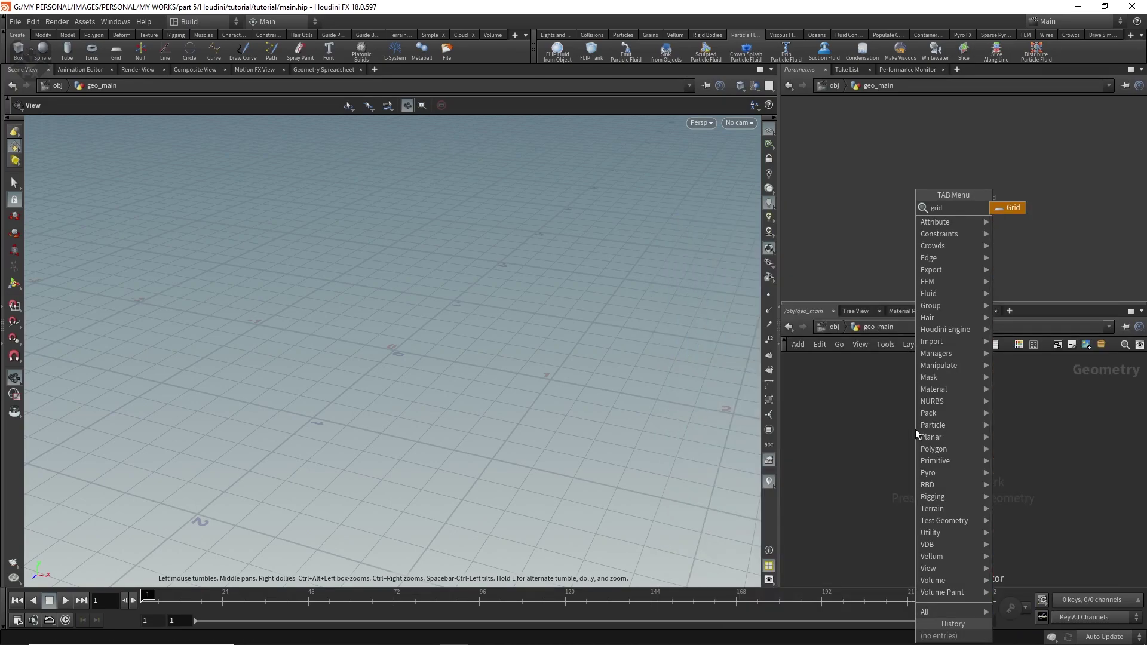
{"action": "left_click", "coordinate": [1013, 208]}
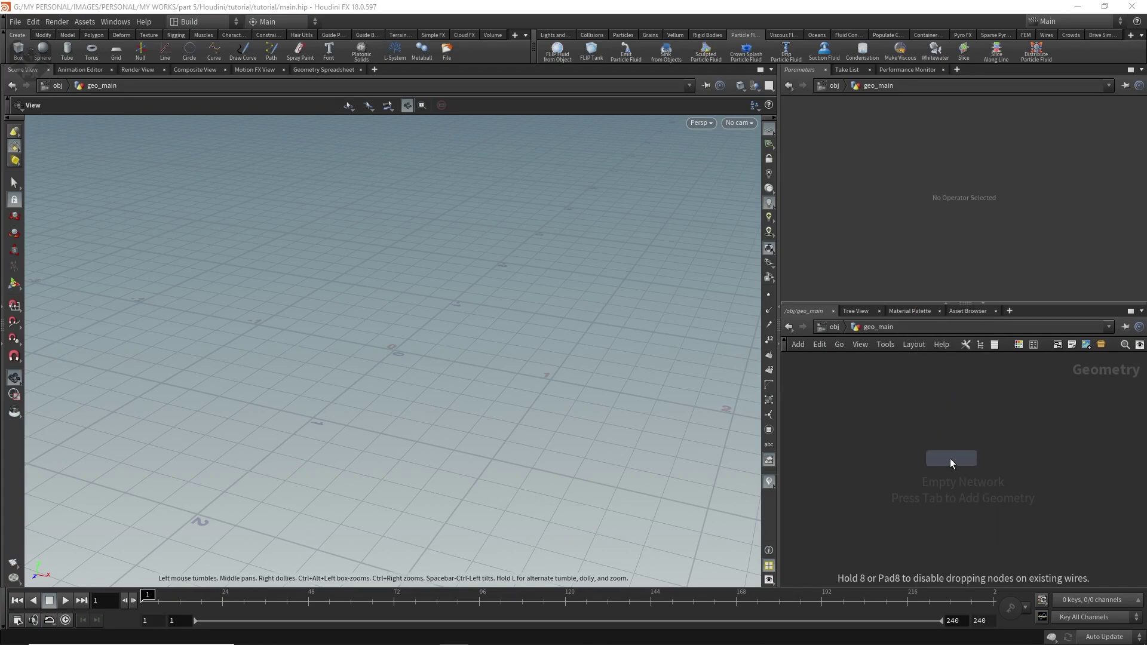
{"action": "left_click", "coordinate": [955, 425]}
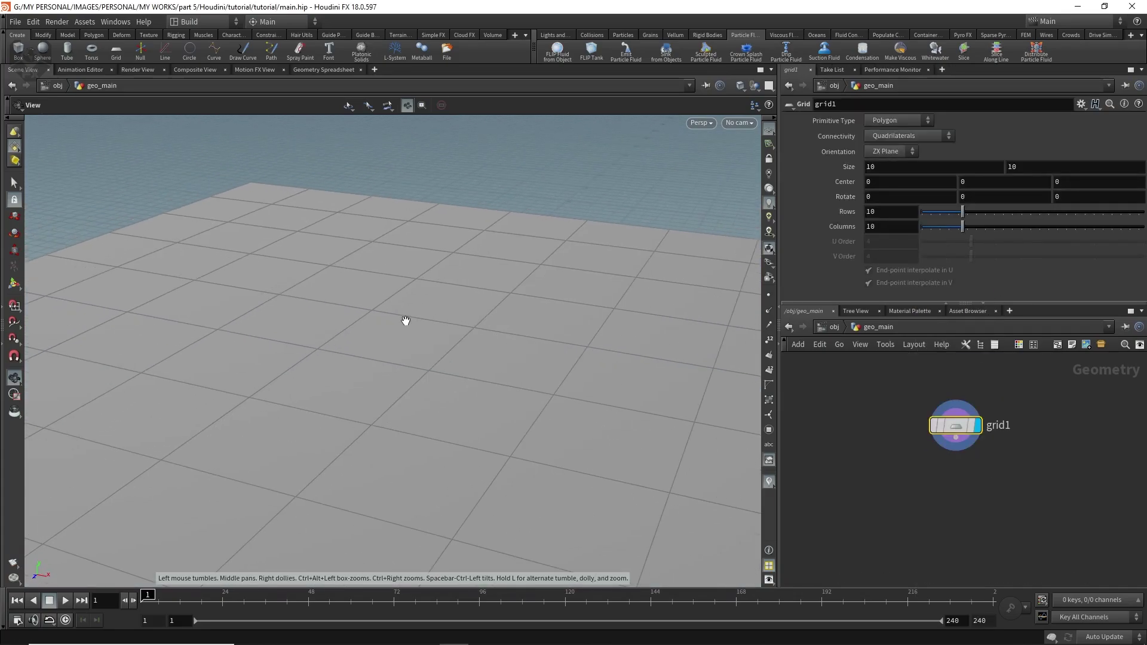
- Set the grid's rows and columns to 200 each
{"action": "scroll", "coordinate": [405, 321], "scroll_direction": "down", "scroll_amount": 6}
{"action": "left_click_drag", "start_coordinate": [655, 435], "coordinate": [596, 376]}
{"action": "scroll", "coordinate": [598, 377], "scroll_direction": "up", "scroll_amount": 3}
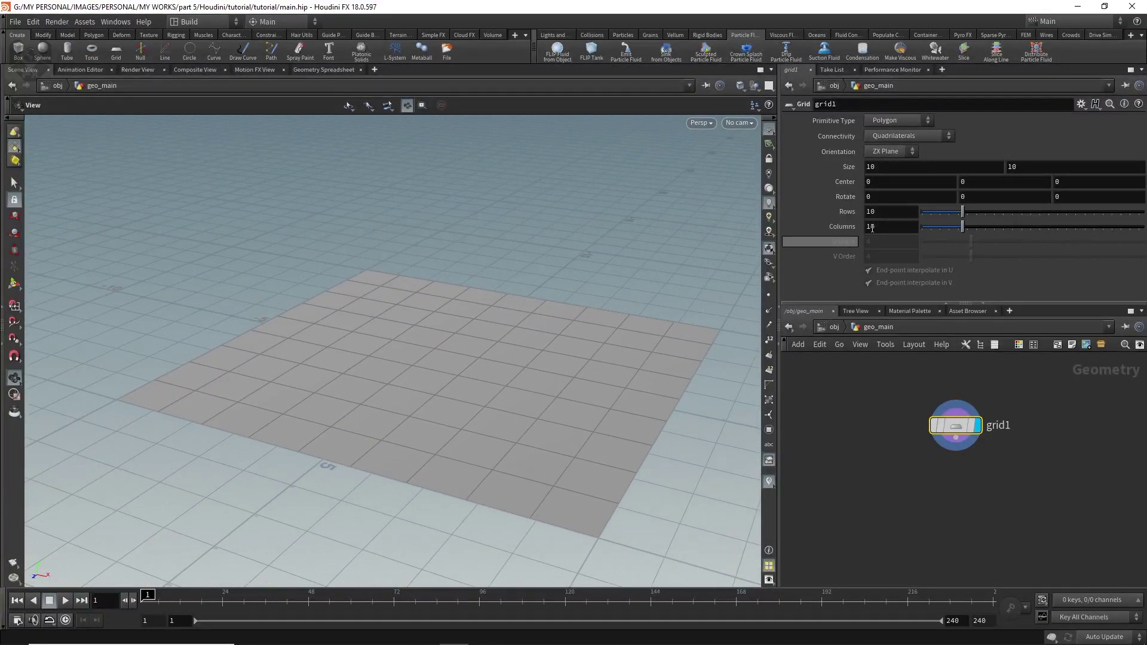
{"action": "left_click_drag", "start_coordinate": [890, 212], "coordinate": [862, 213]}
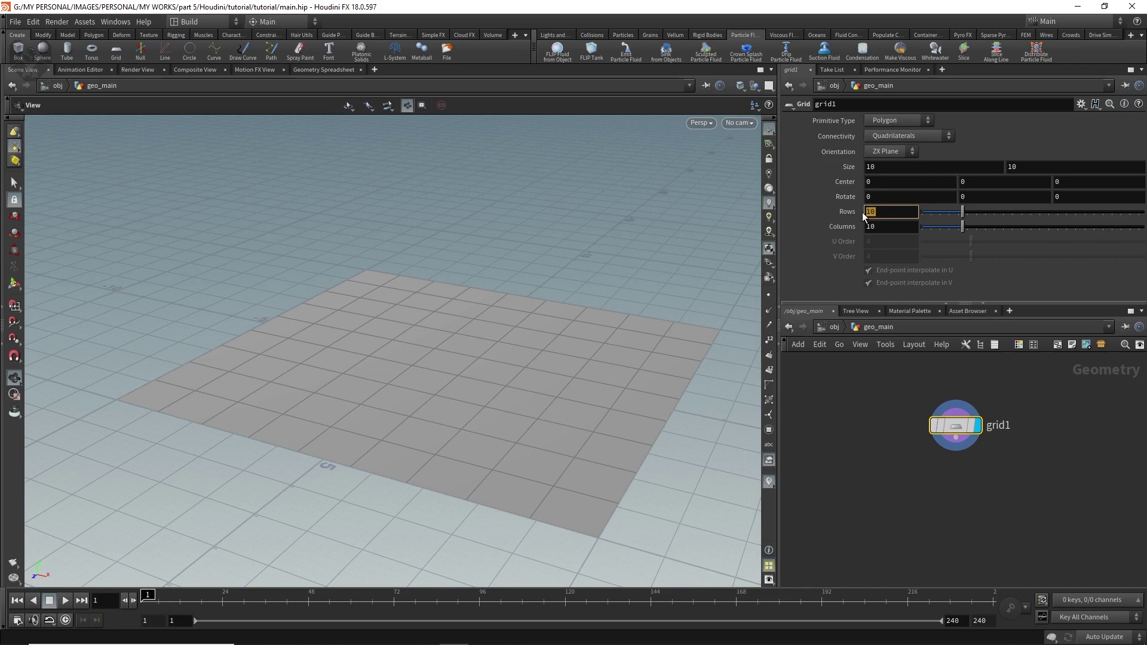
{"action": "type", "text": "200"}
{"action": "key", "text": "Tab"}
{"action": "type", "text": "200"}
{"action": "key", "text": "Return"}
{"action": "scroll", "coordinate": [517, 463], "scroll_direction": "up", "scroll_amount": 5}
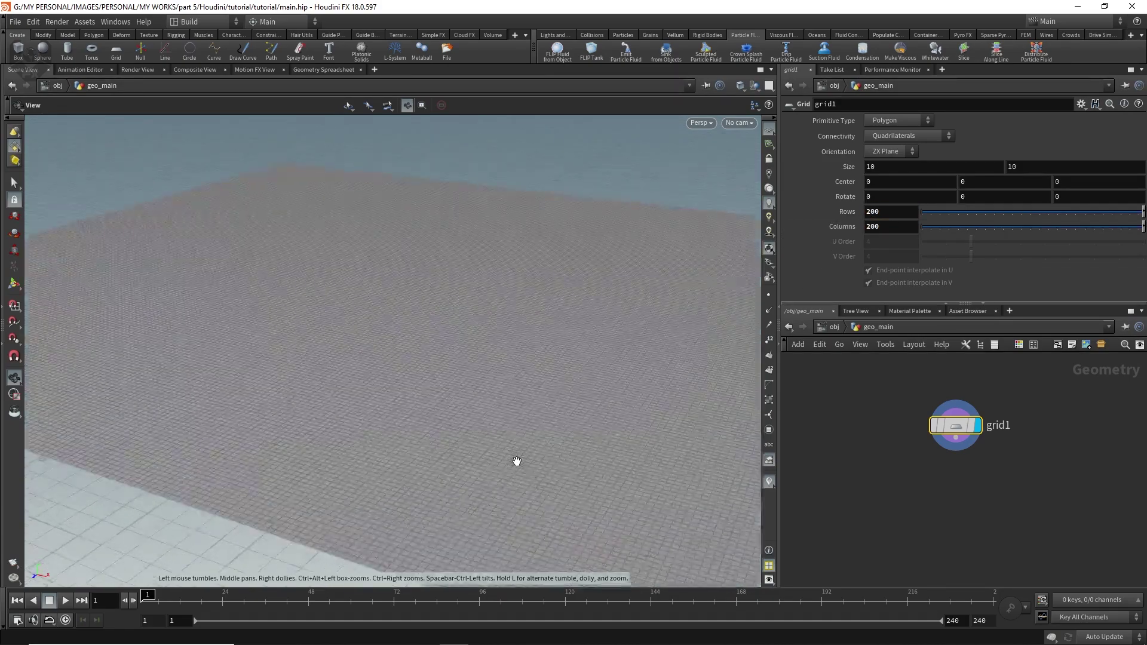
{"action": "scroll", "coordinate": [516, 463], "scroll_direction": "down", "scroll_amount": 4}
{"action": "left_click_drag", "start_coordinate": [531, 484], "coordinate": [499, 478]}
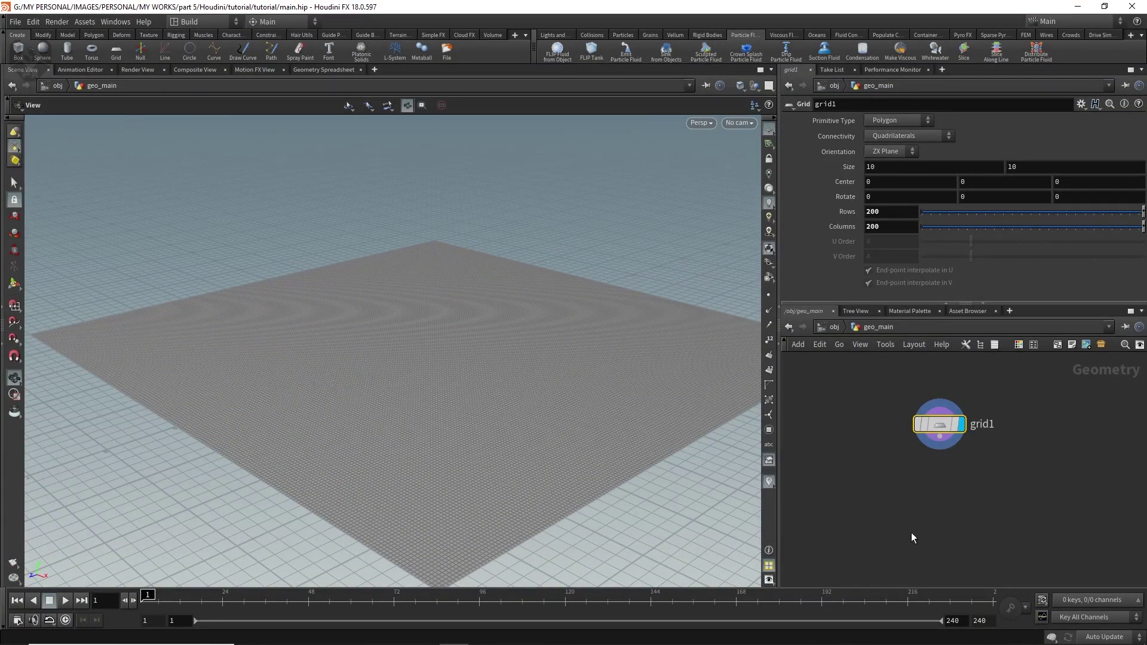
- Add a UV Project node below grid1 and connect grid1's output to its input
{"action": "left_click", "coordinate": [941, 441]}
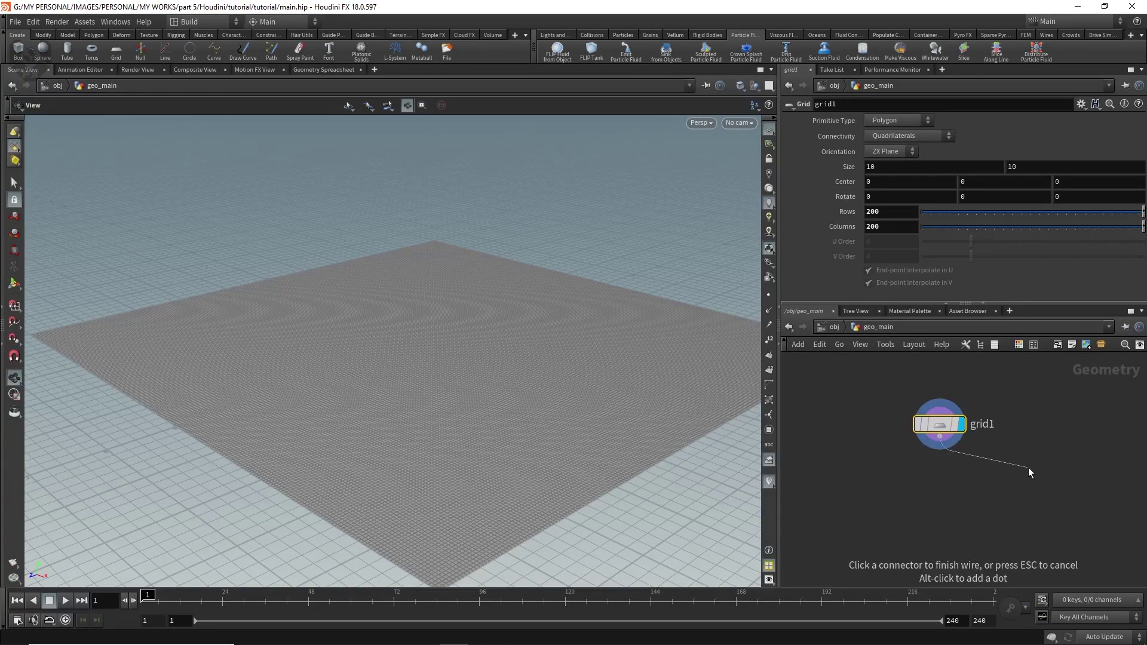
{"action": "key", "text": "Escape"}
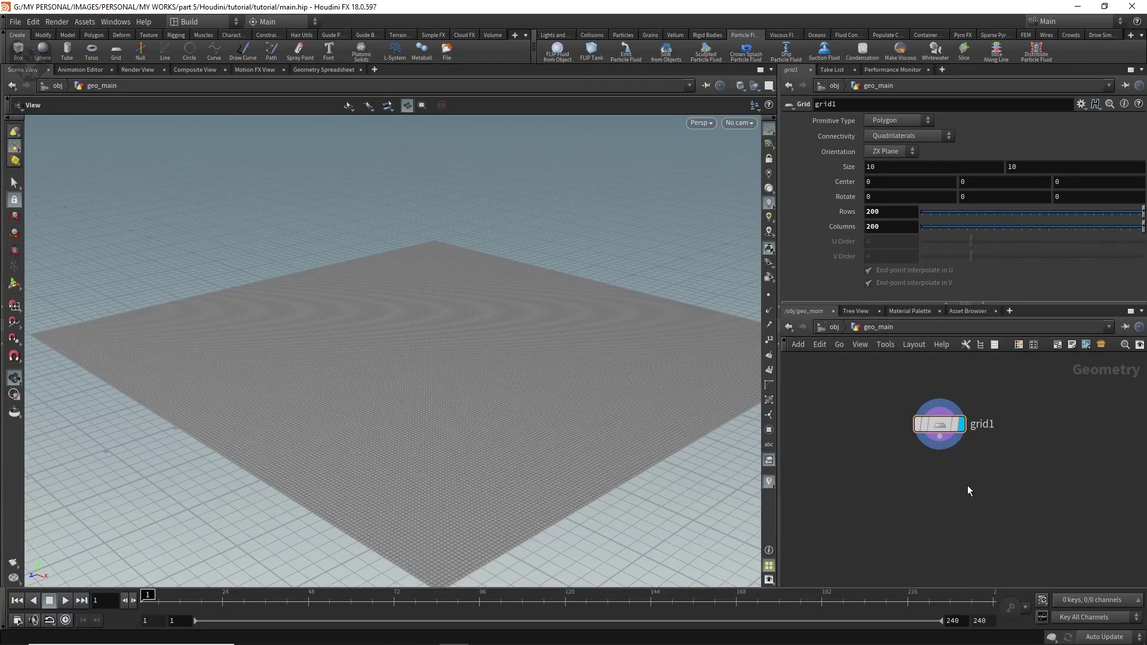
{"action": "key", "text": "Tab"}
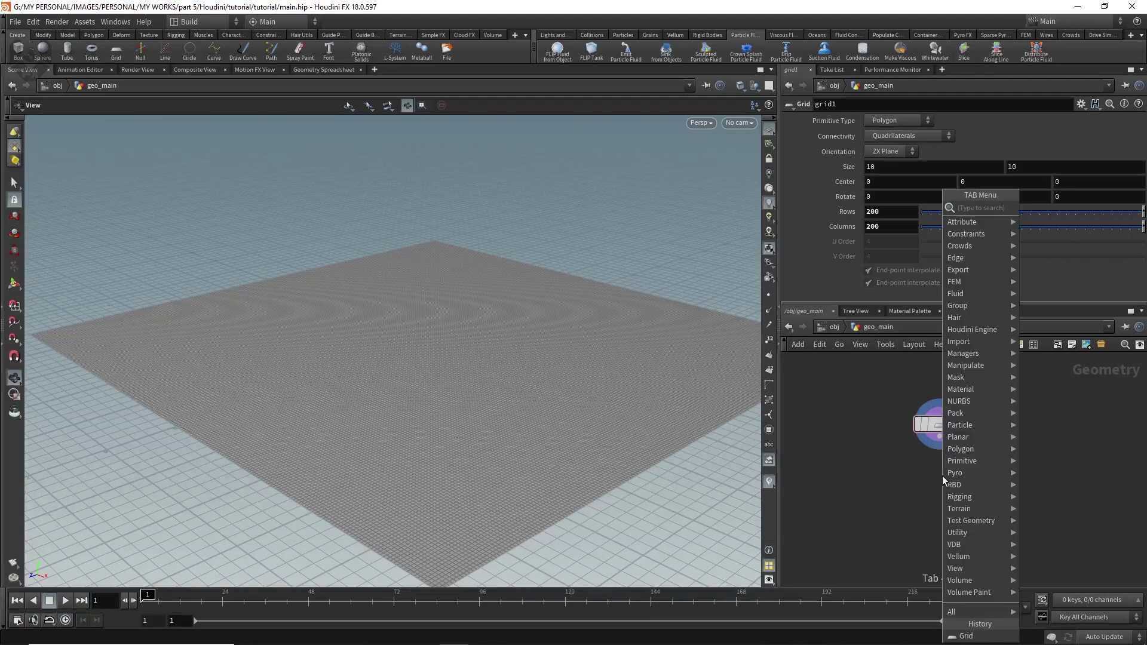
{"action": "type", "text": "uv"}
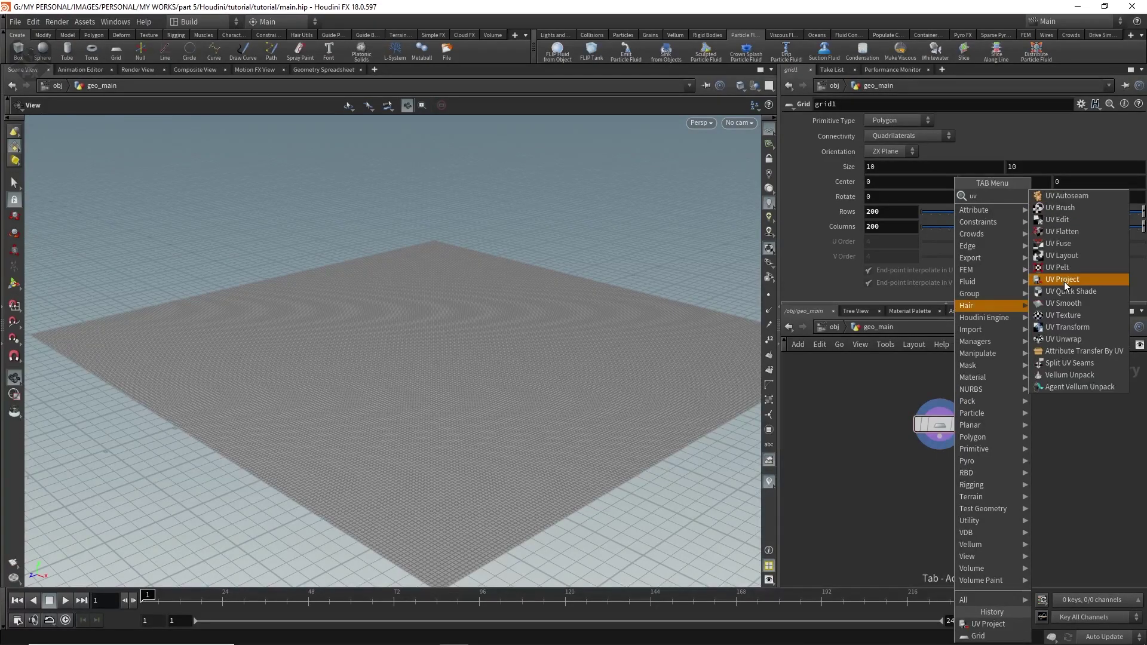
{"action": "left_click", "coordinate": [1071, 281]}
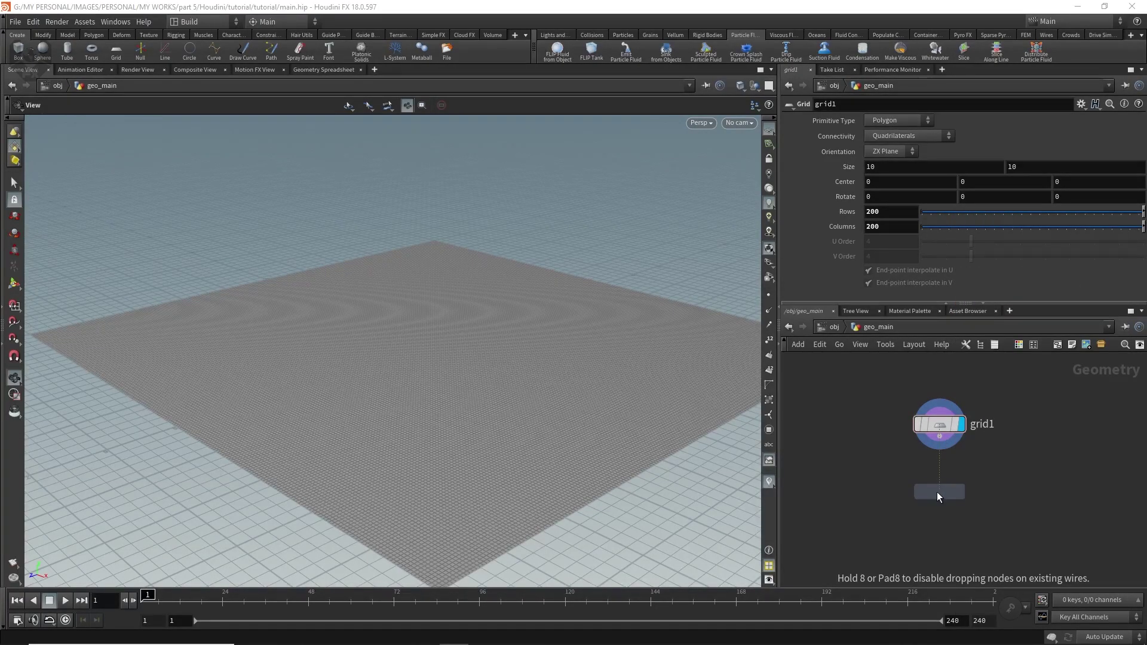
{"action": "left_click", "coordinate": [937, 492]}
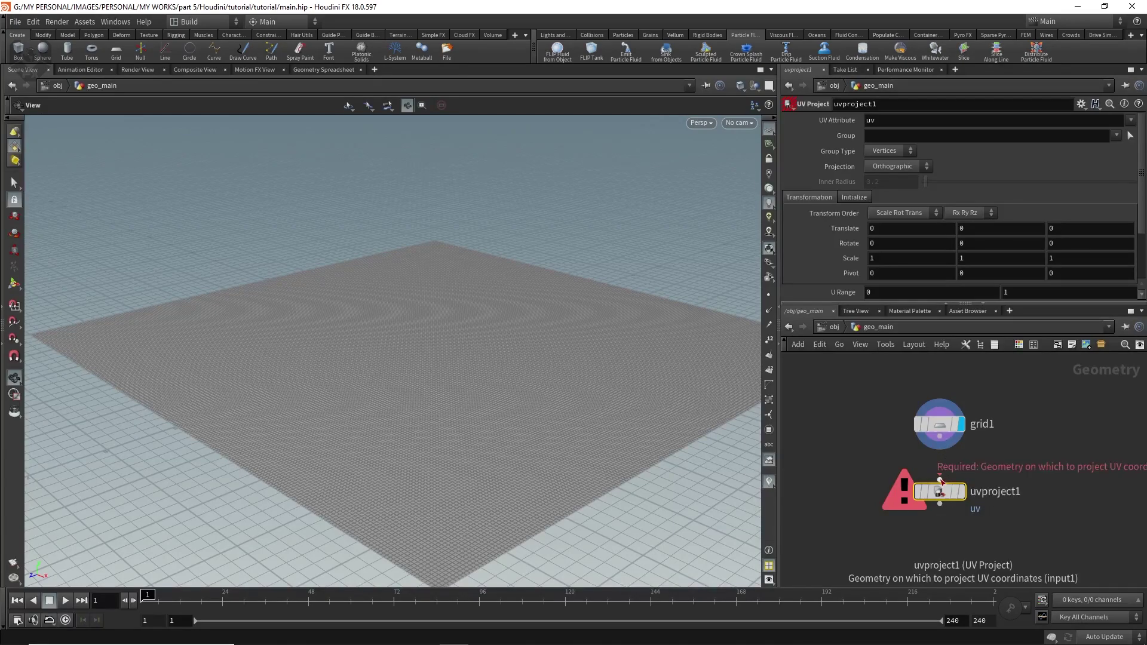
{"action": "left_click_drag", "start_coordinate": [941, 479], "coordinate": [942, 438]}
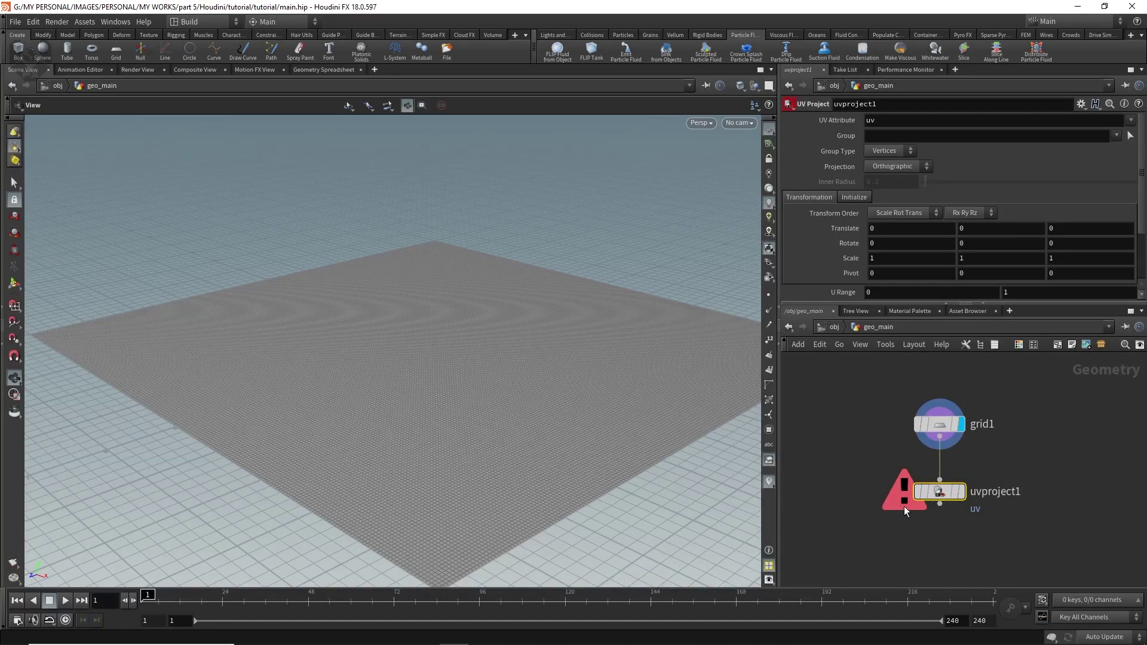
- Turn on the display and template flags of the uvproject1 node
{"action": "mouse_move", "coordinate": [955, 491]}
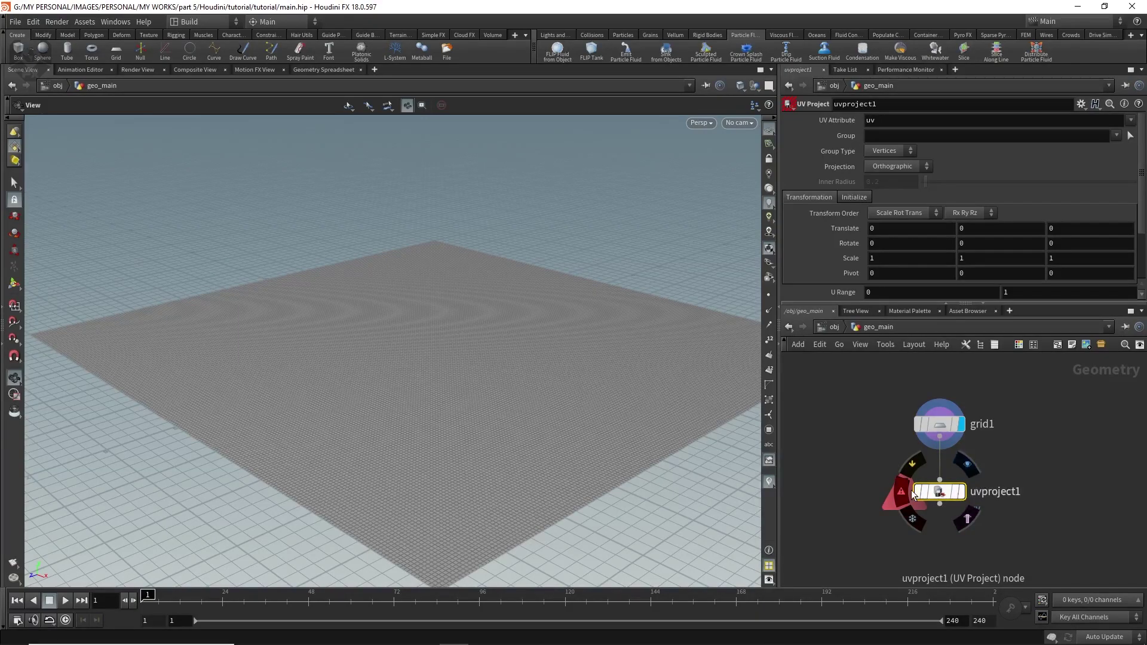
{"action": "left_click", "coordinate": [956, 497]}
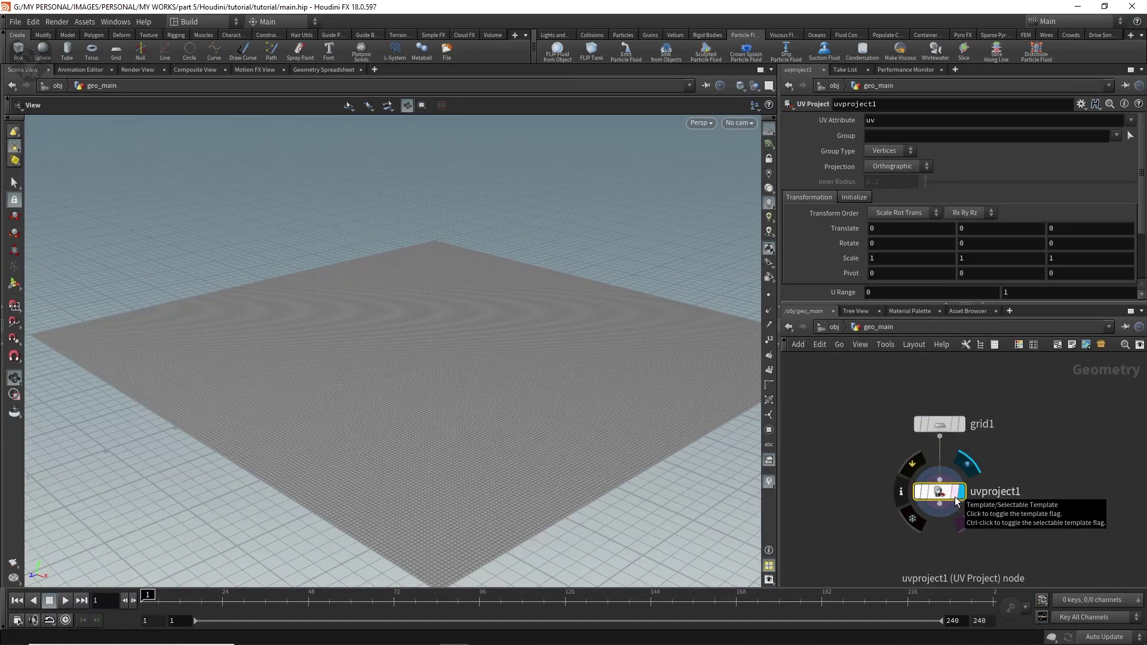
{"action": "left_click", "coordinate": [956, 498]}
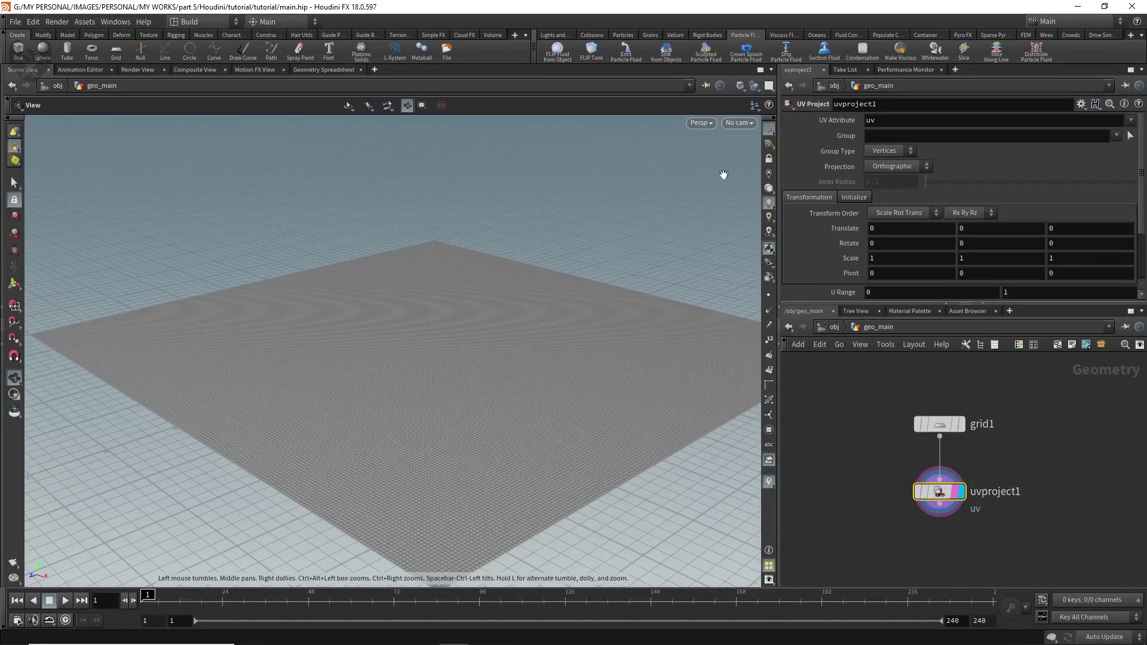
- Inspect the grid's projected UVs in the UV viewport, then return to the perspective viewport
{"action": "left_click", "coordinate": [704, 124]}
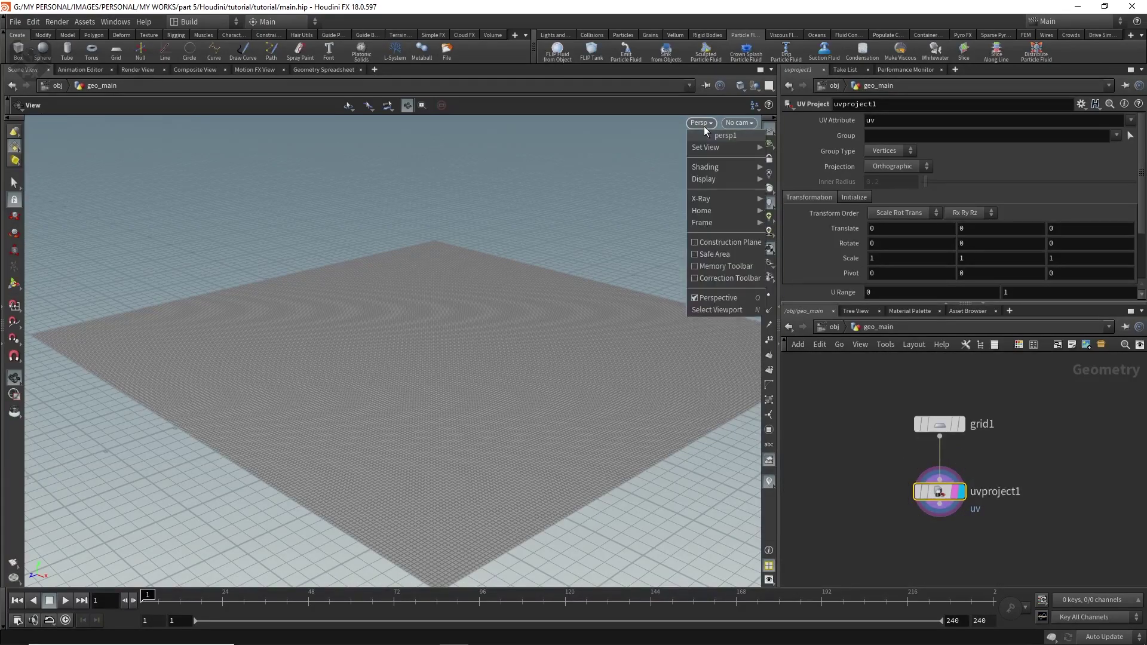
{"action": "mouse_move", "coordinate": [713, 148]}
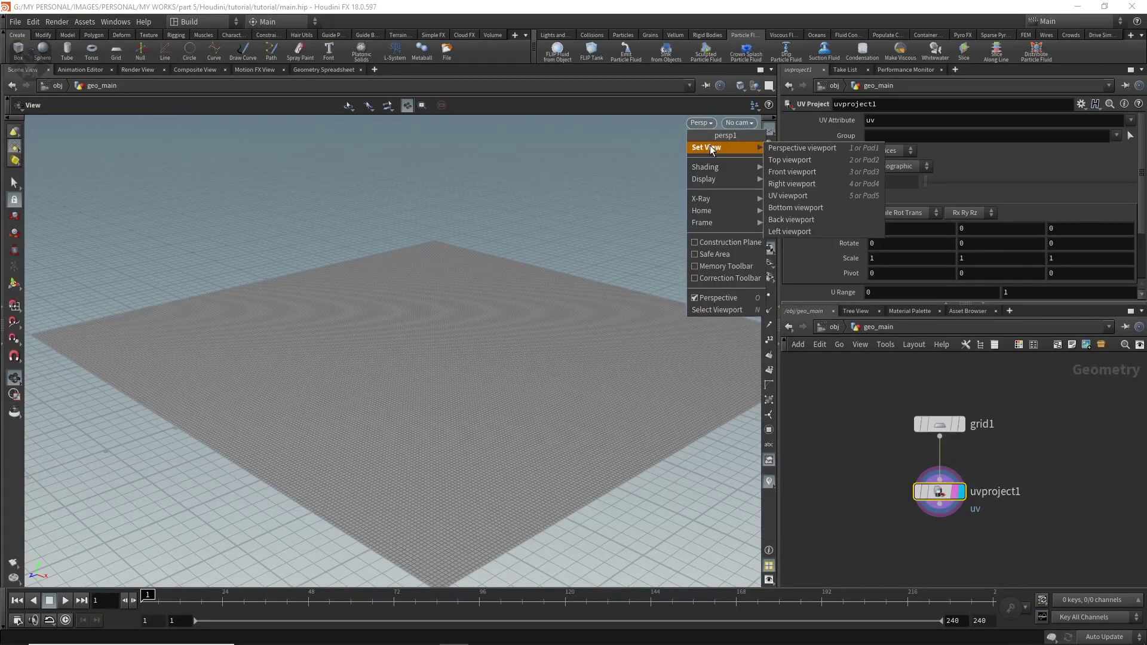
{"action": "left_click", "coordinate": [792, 197]}
{"action": "scroll", "coordinate": [412, 319], "scroll_direction": "up", "scroll_amount": 10}
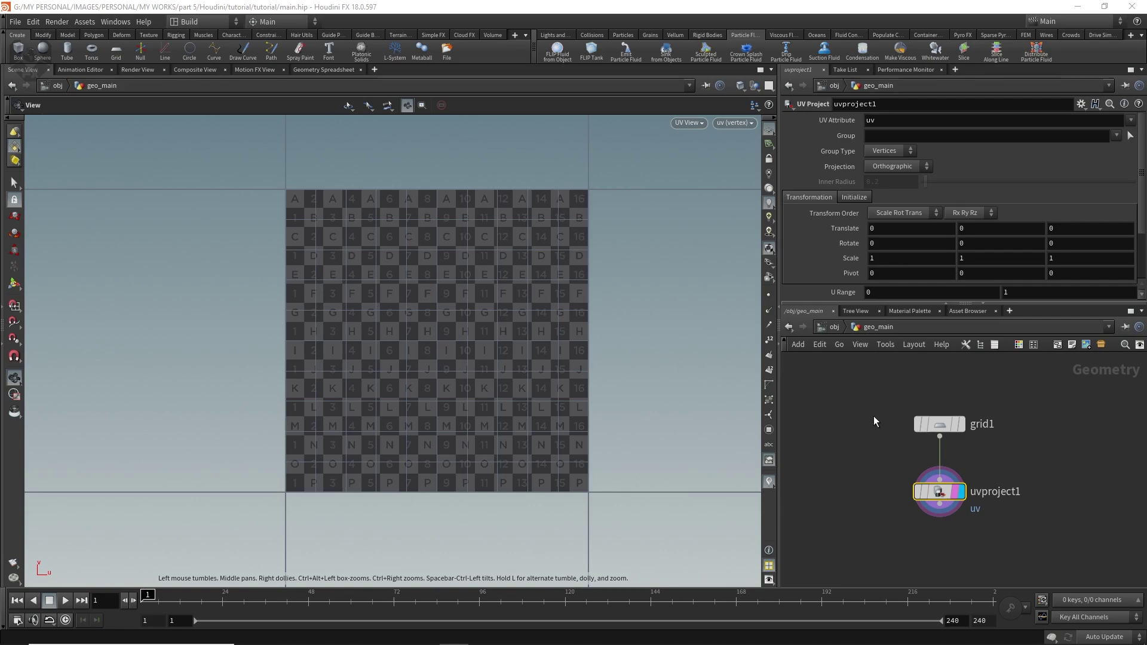
{"action": "left_click", "coordinate": [696, 124]}
{"action": "mouse_move", "coordinate": [696, 147]}
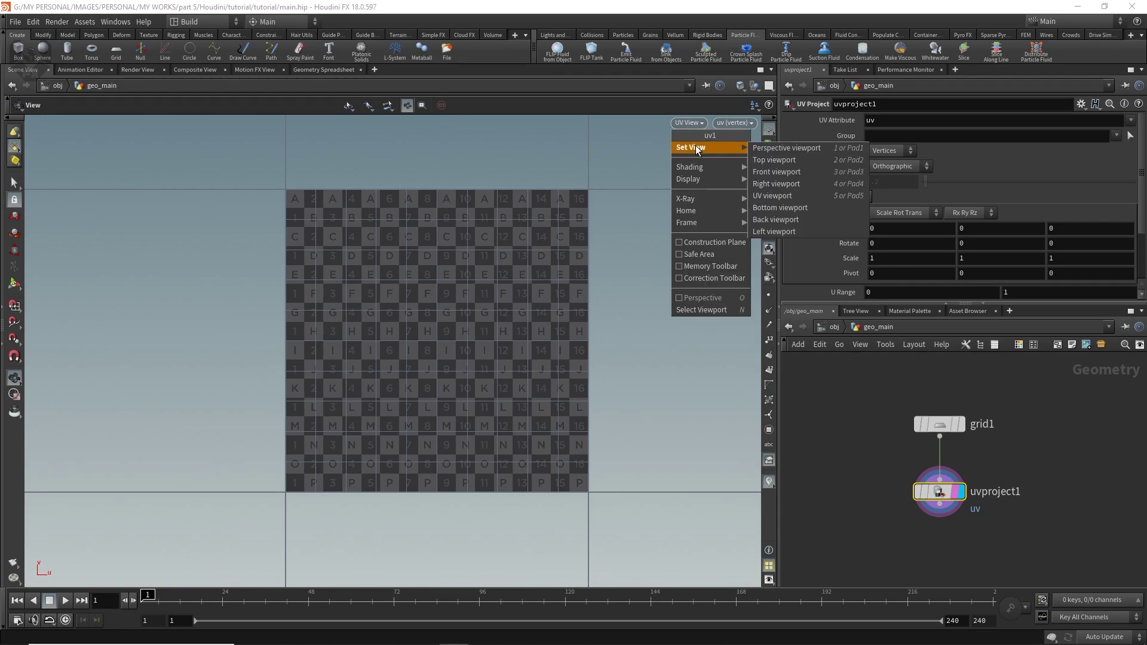
{"action": "left_click", "coordinate": [839, 153]}
{"action": "mouse_move", "coordinate": [472, 428]}
{"action": "left_mouse_down"}
{"action": "mouse_move", "coordinate": [551, 440]}
{"action": "mouse_move", "coordinate": [471, 430]}
{"action": "left_mouse_up"}
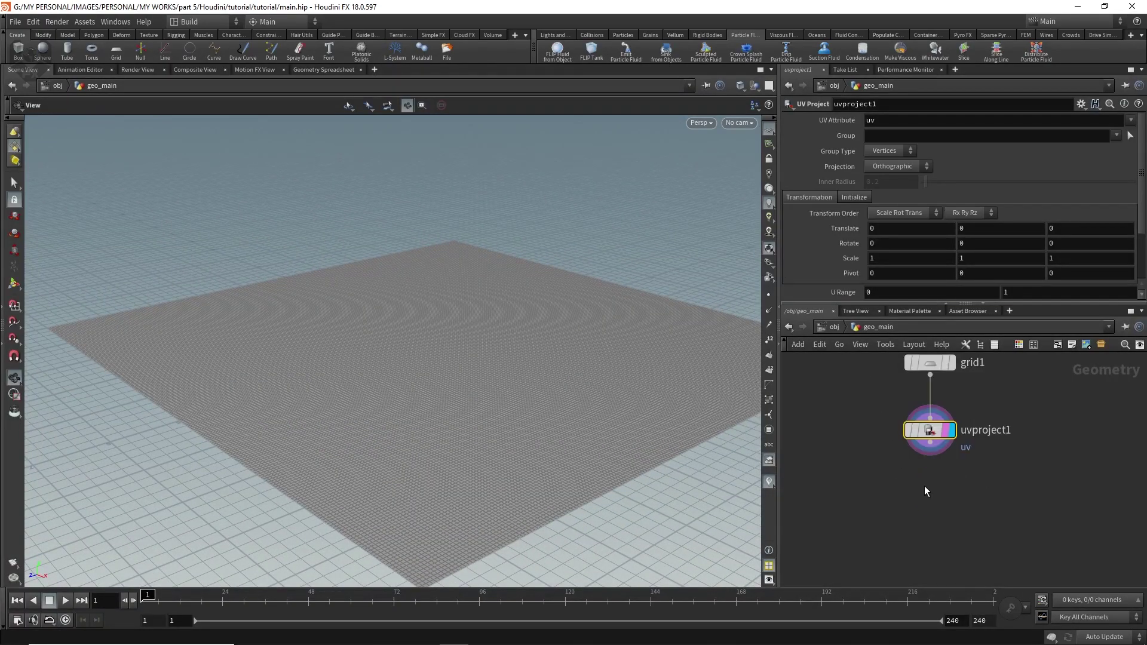
- Add an Attribute from Map node connected to uvproject1's output and align it directly beneath that node
{"action": "middle_click_drag", "start_coordinate": [936, 548], "coordinate": [926, 487]}
{"action": "mouse_move", "coordinate": [930, 453]}
{"action": "left_mouse_down"}
{"action": "mouse_move", "coordinate": [942, 477]}
{"action": "mouse_move", "coordinate": [934, 473]}
{"action": "left_mouse_up"}
{"action": "left_click", "coordinate": [934, 473]}
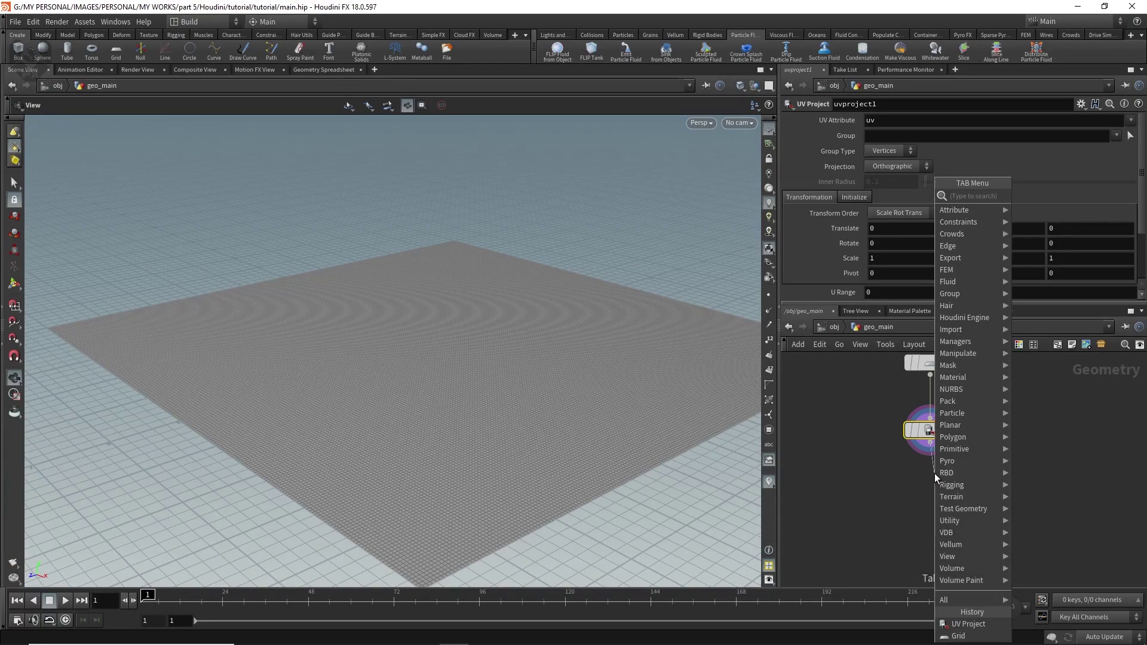
{"action": "mouse_move", "coordinate": [955, 213]}
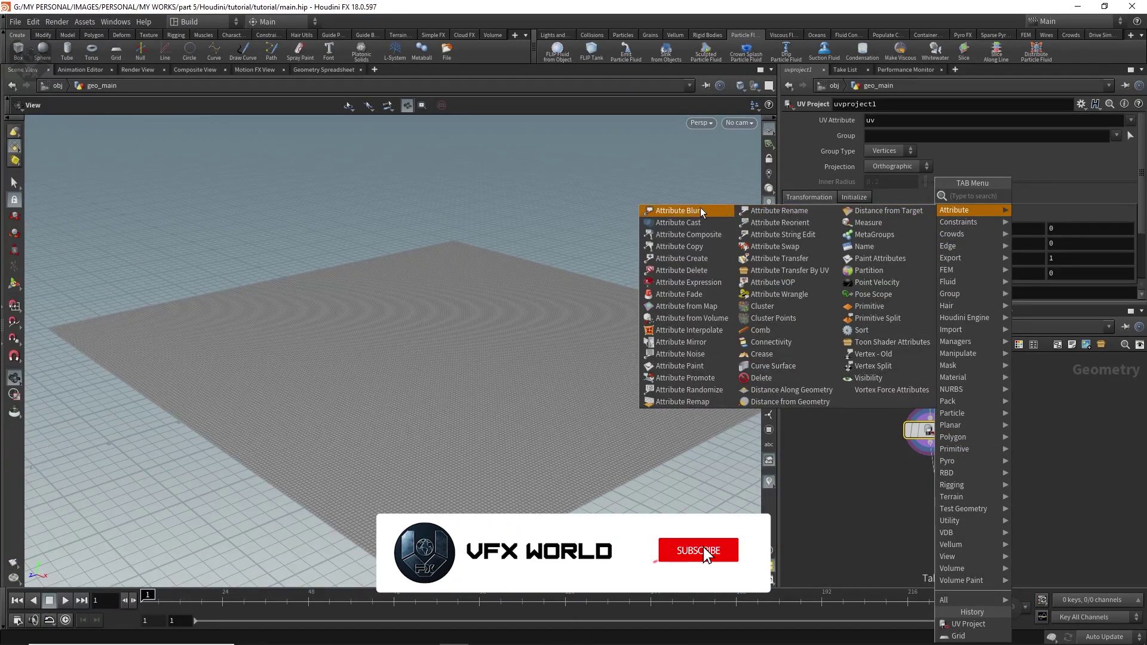
{"action": "left_click", "coordinate": [721, 311]}
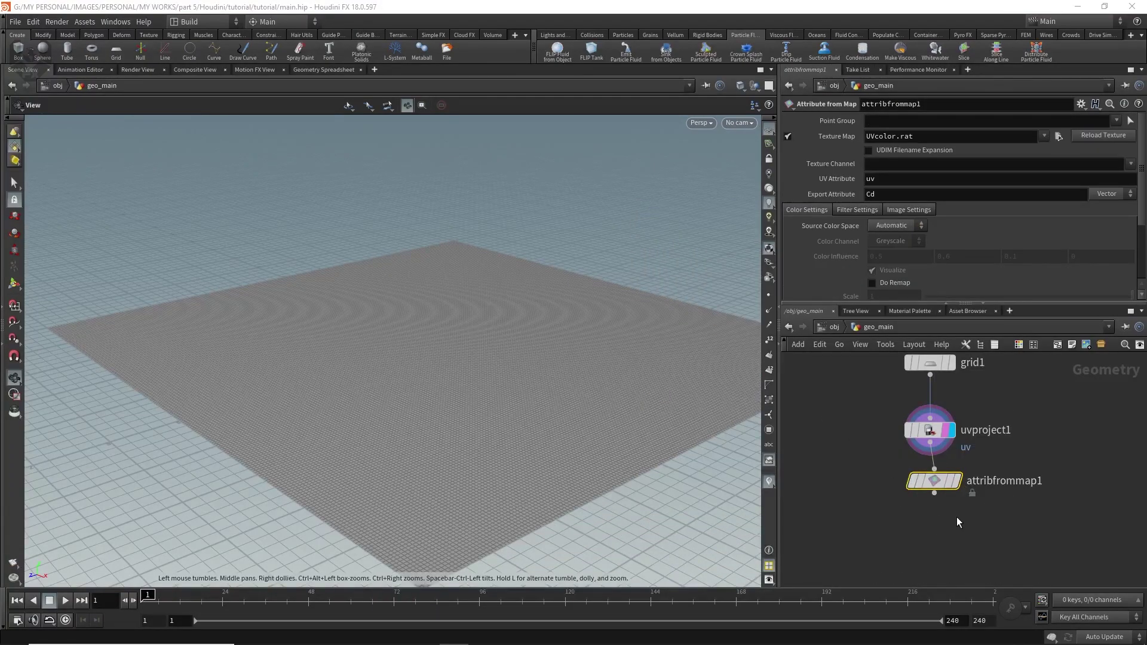
{"action": "left_click_drag", "start_coordinate": [933, 482], "coordinate": [926, 493]}
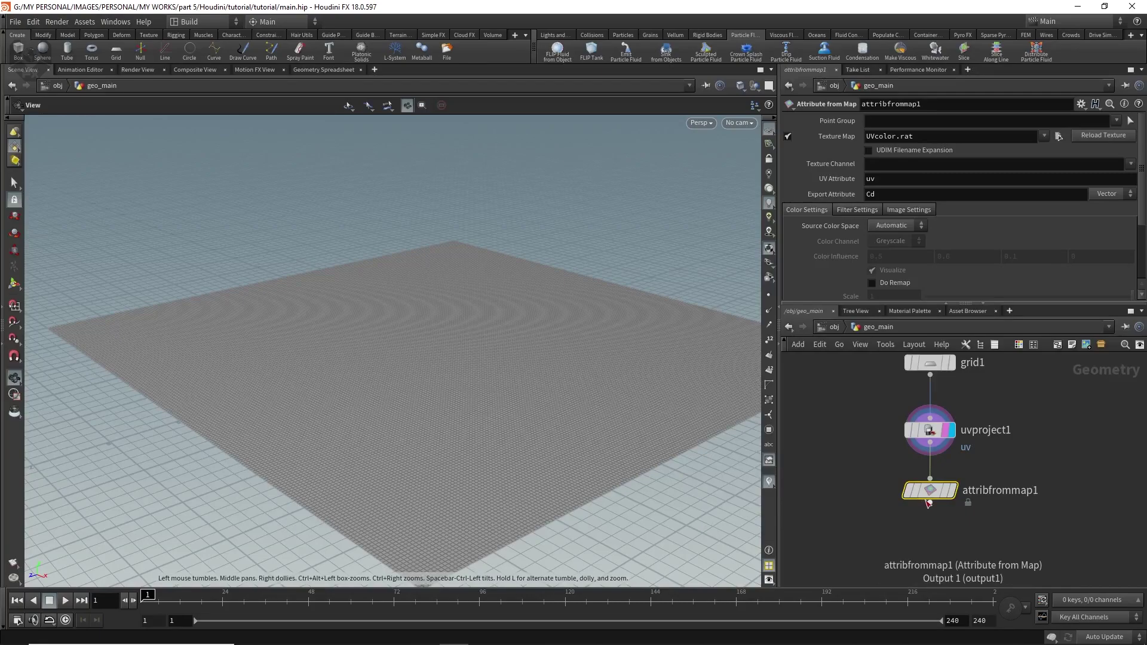
{"action": "mouse_move", "coordinate": [925, 500]}
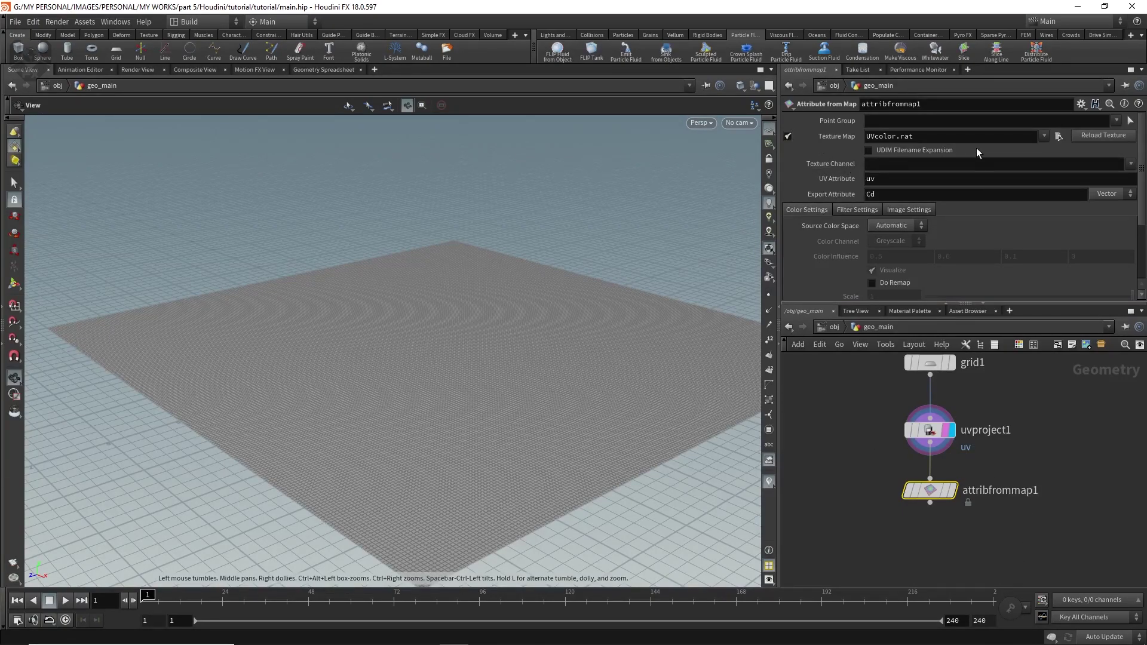
- Load the 4k-ultra-hd-background-starry-sky image from $HIP/tex as attribfrommap1's texture map and display that node
{"action": "left_click_drag", "start_coordinate": [943, 139], "coordinate": [860, 138]}
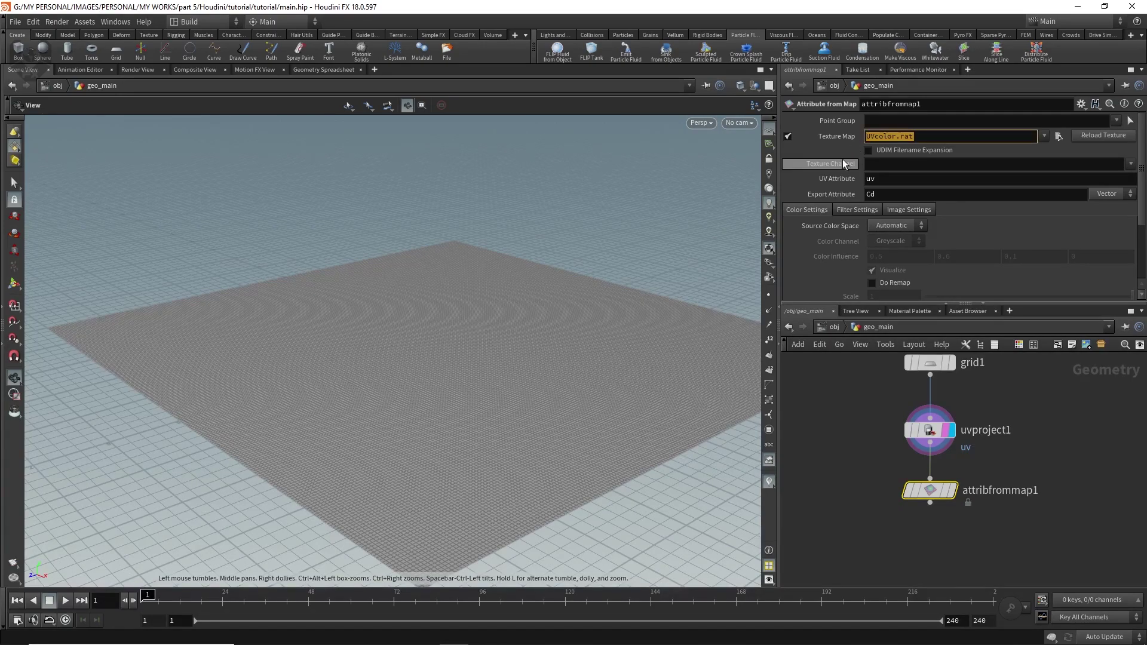
{"action": "left_click", "coordinate": [1059, 136]}
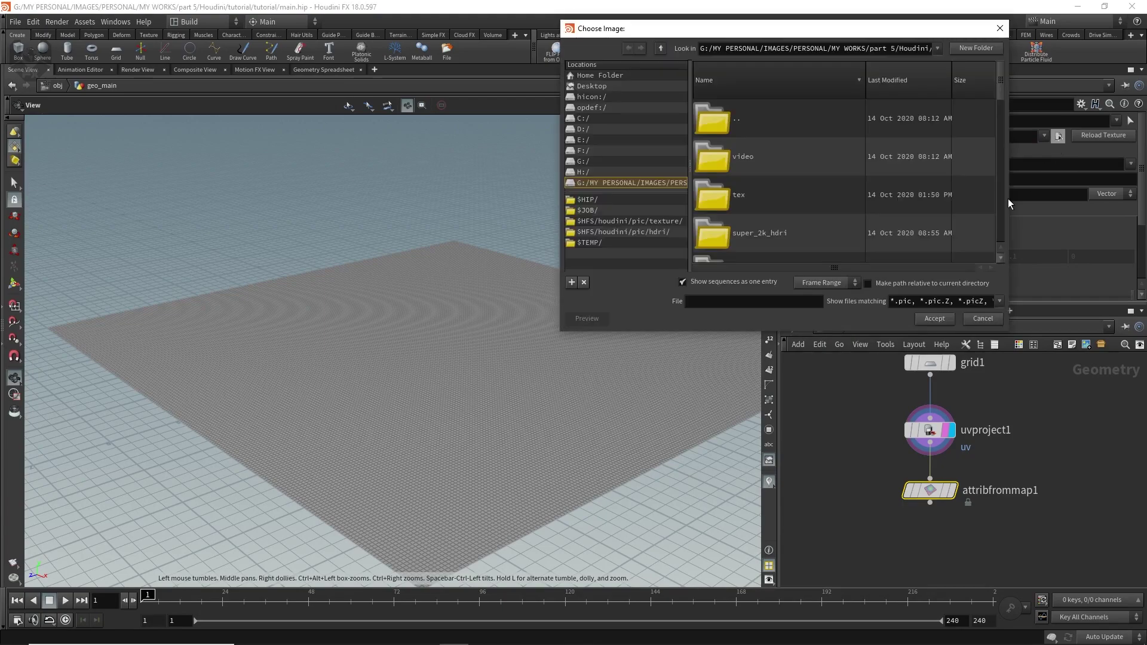
{"action": "left_click", "coordinate": [585, 200]}
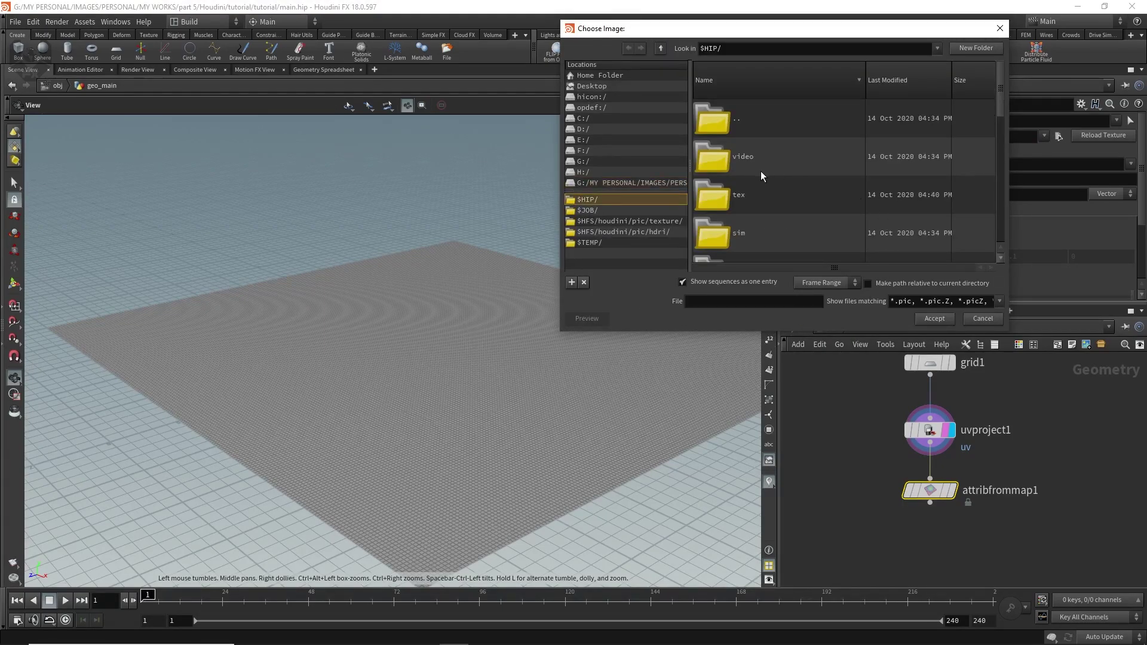
{"action": "left_click_drag", "start_coordinate": [560, 329], "coordinate": [429, 334]}
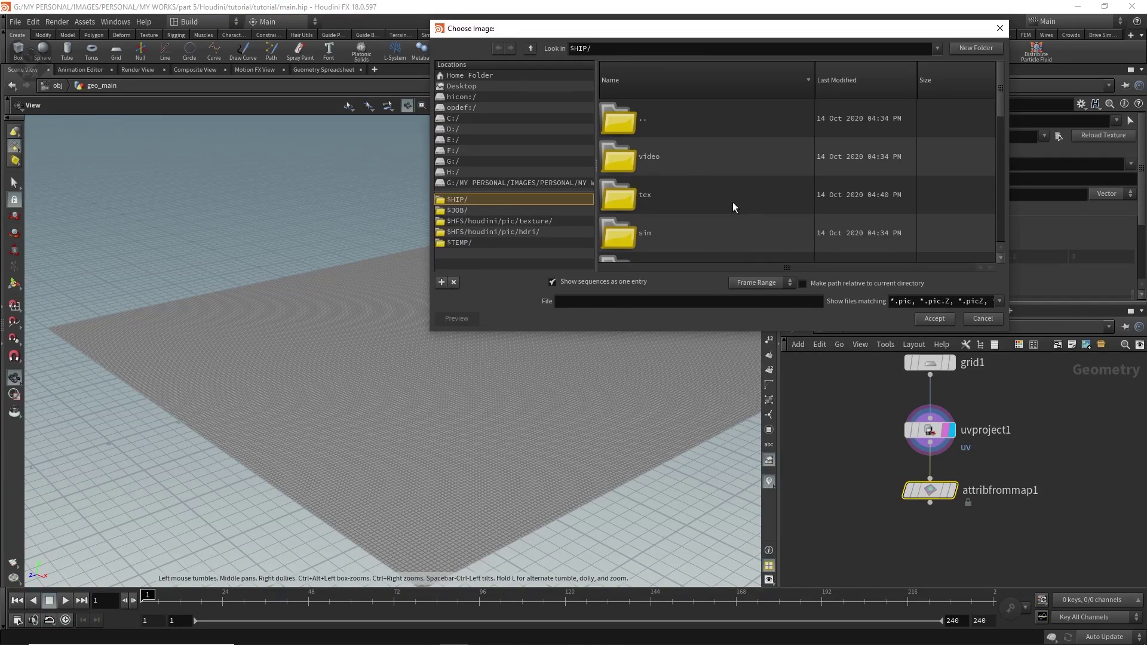
{"action": "left_click_drag", "start_coordinate": [1008, 330], "coordinate": [1059, 476]}
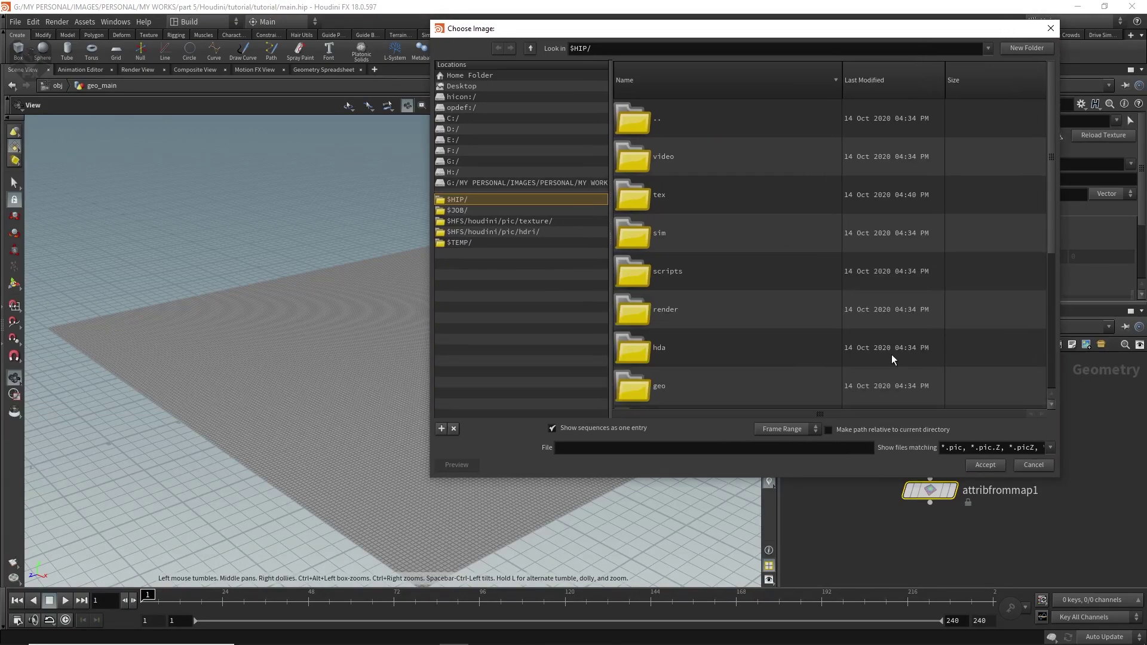
{"action": "scroll", "coordinate": [805, 277], "scroll_direction": "down", "scroll_amount": 5}
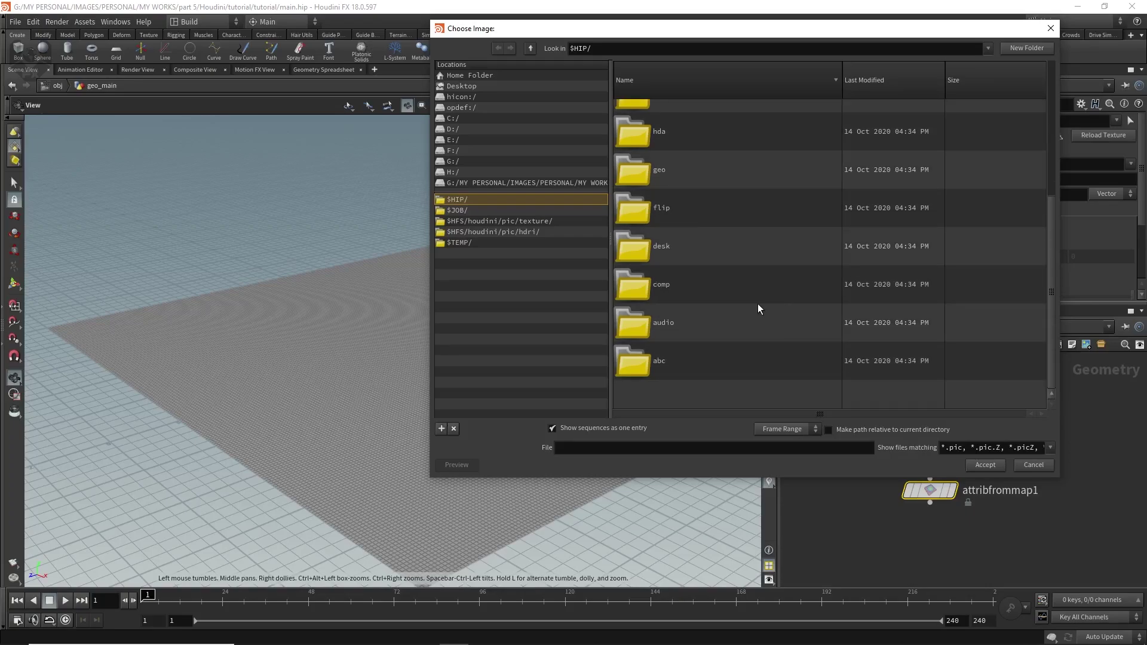
{"action": "scroll", "coordinate": [714, 272], "scroll_direction": "up", "scroll_amount": 2}
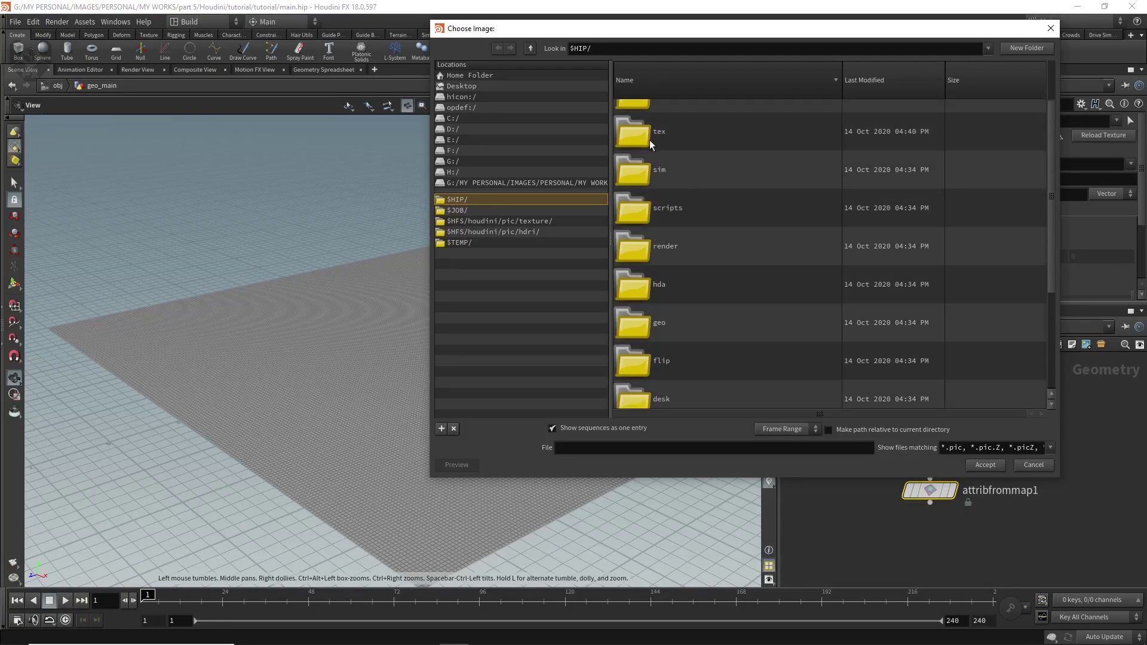
{"action": "double_click", "coordinate": [646, 134]}
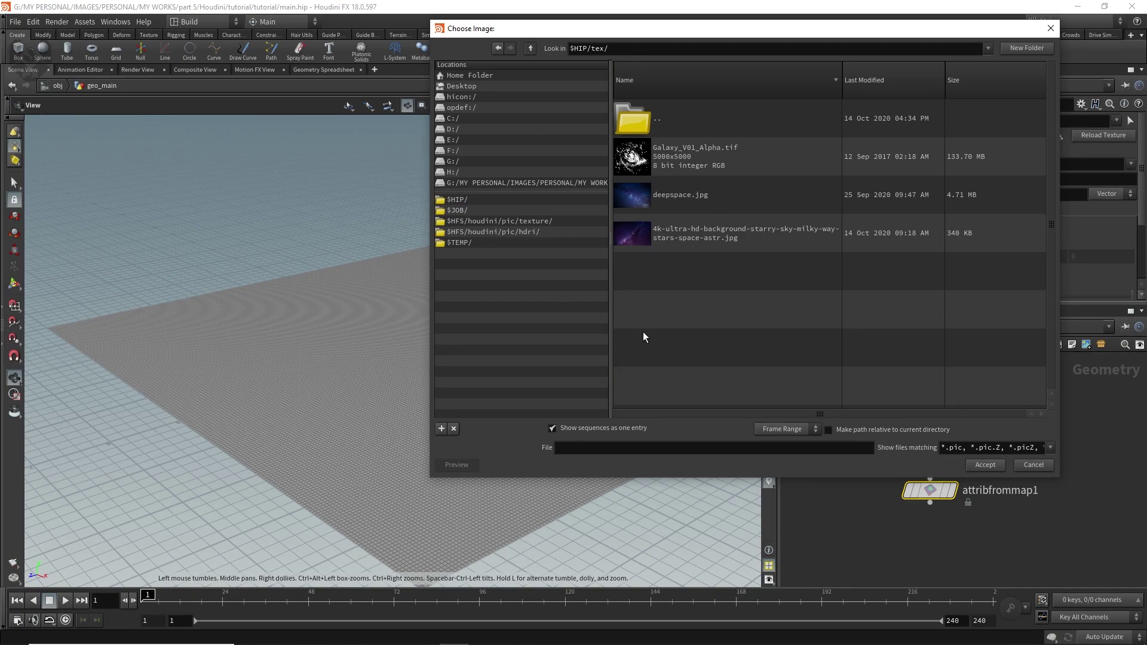
{"action": "double_click", "coordinate": [670, 232]}
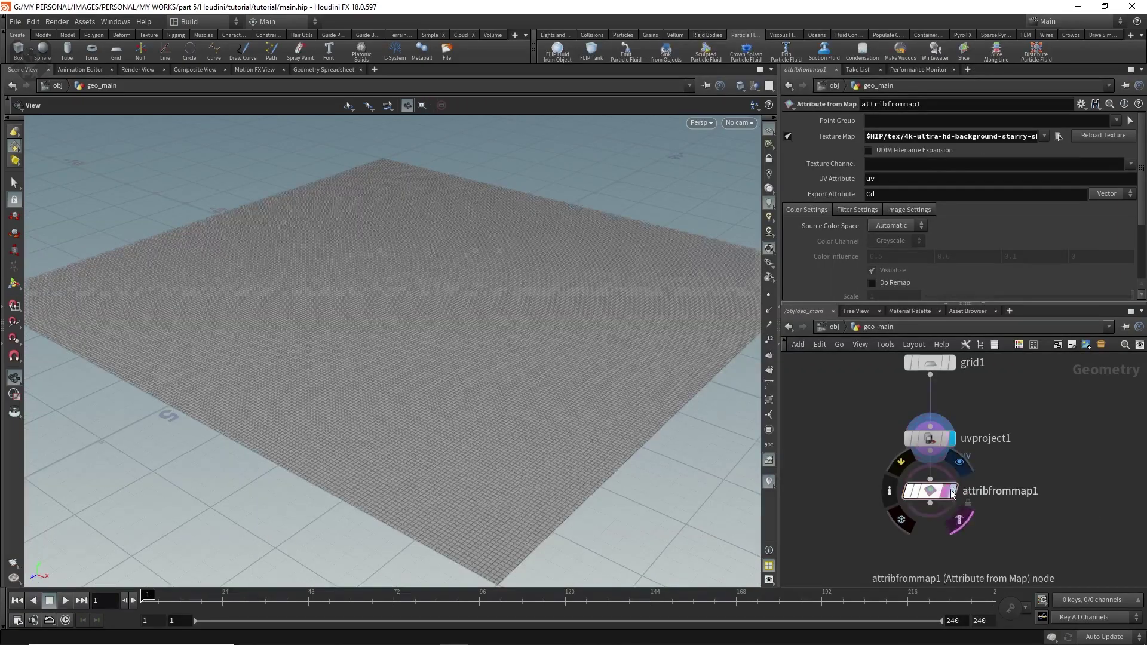
{"action": "right_click_drag", "start_coordinate": [427, 405], "coordinate": [482, 379]}
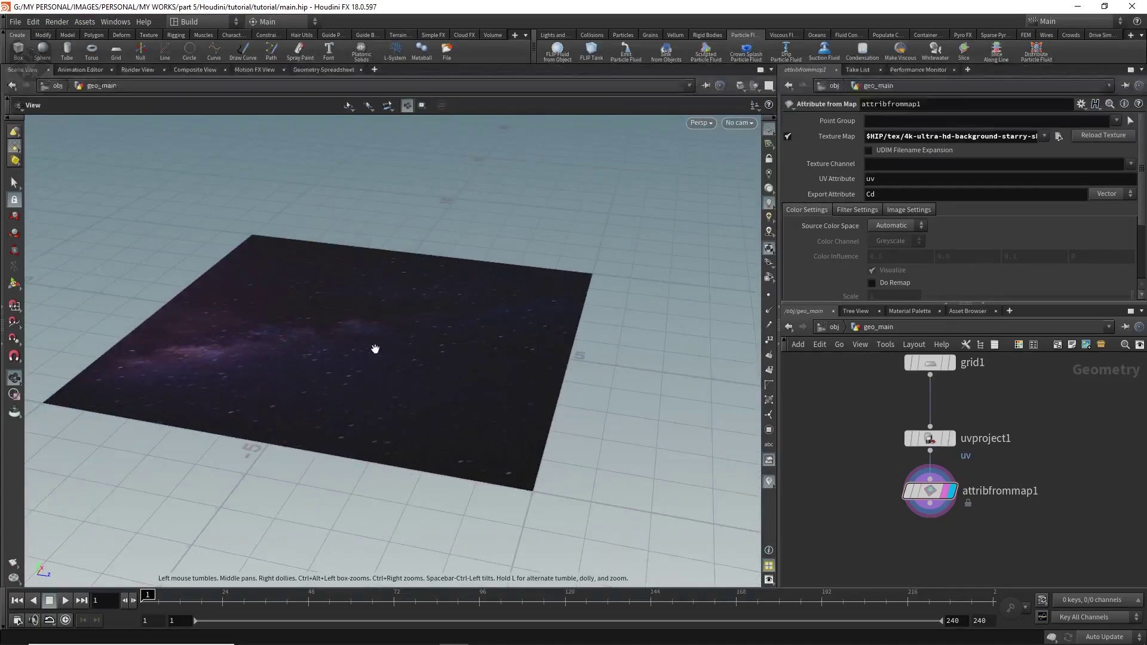
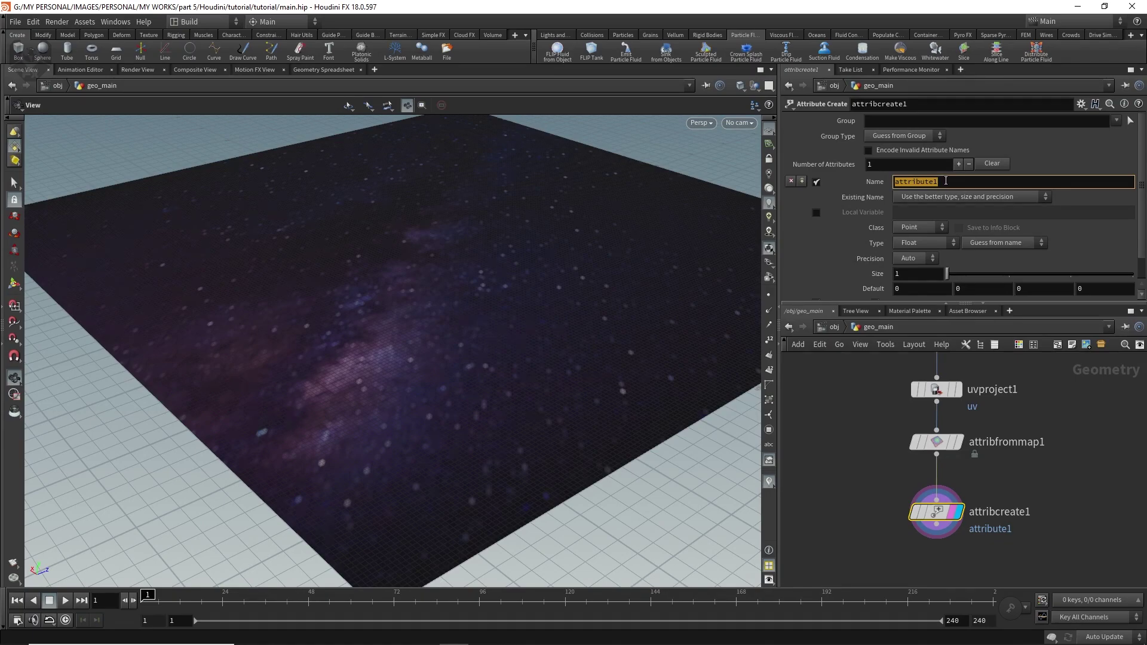
- Name the attribcreate1 attribute colorscale and check the node's attribute information
{"action": "type", "text": "colorscale"}
{"action": "key", "text": "Return"}
{"action": "mouse_move", "coordinate": [930, 515]}
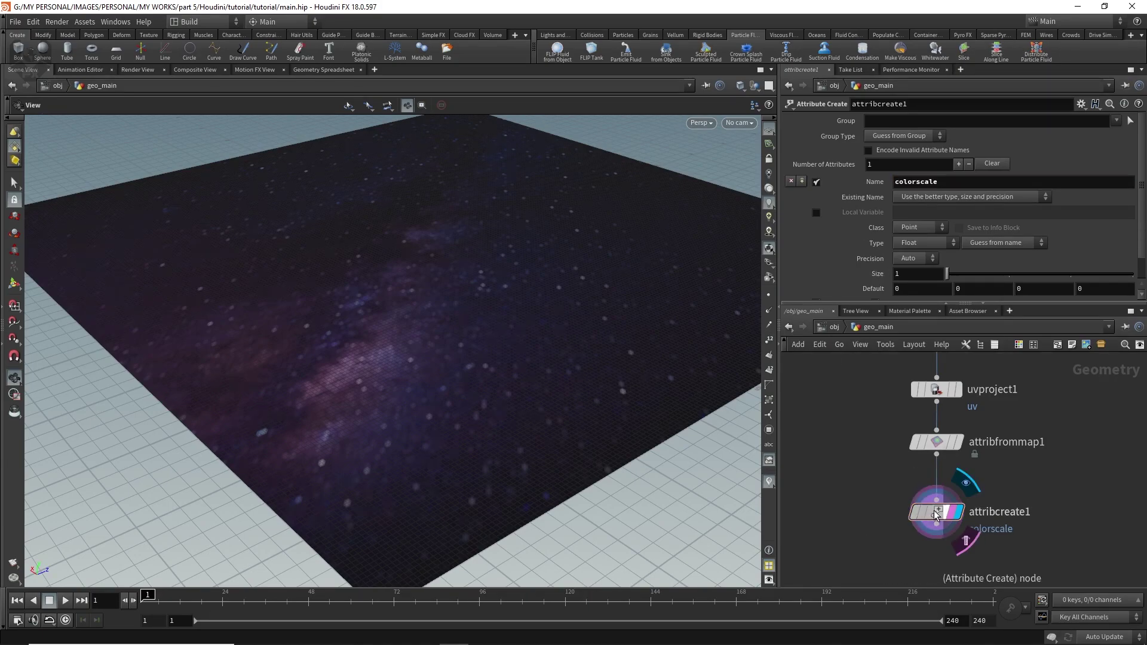
{"action": "middle_click", "coordinate": [935, 515]}
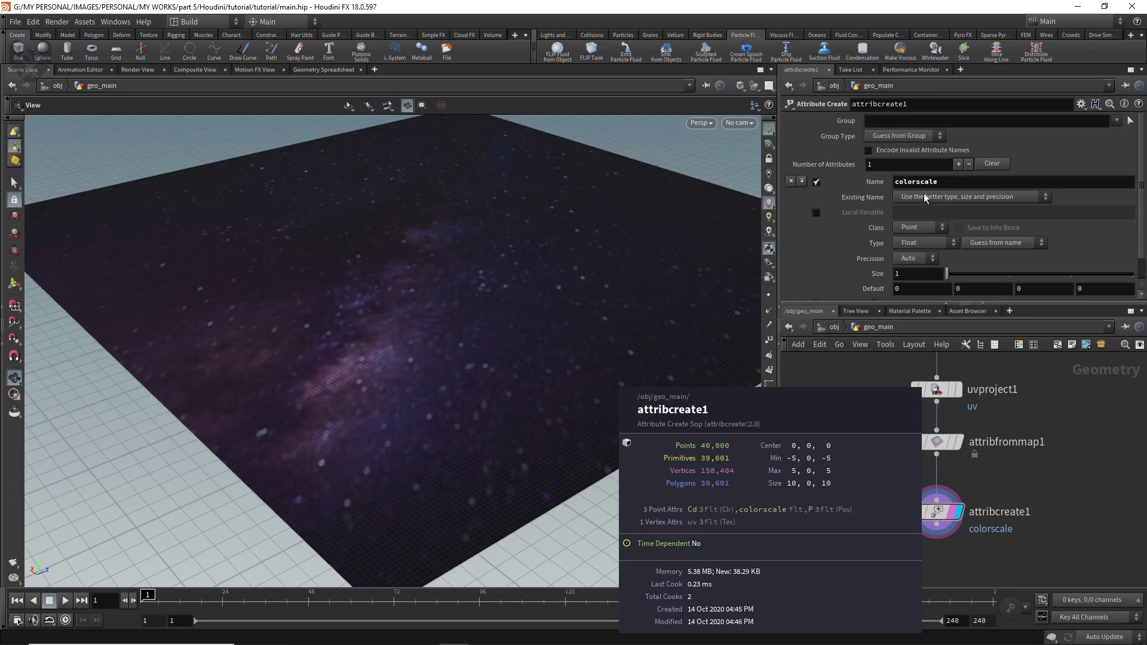
- Set the first value component of the colorscale attribute to $CB
{"action": "scroll", "coordinate": [842, 271], "scroll_direction": "down", "scroll_amount": 1}
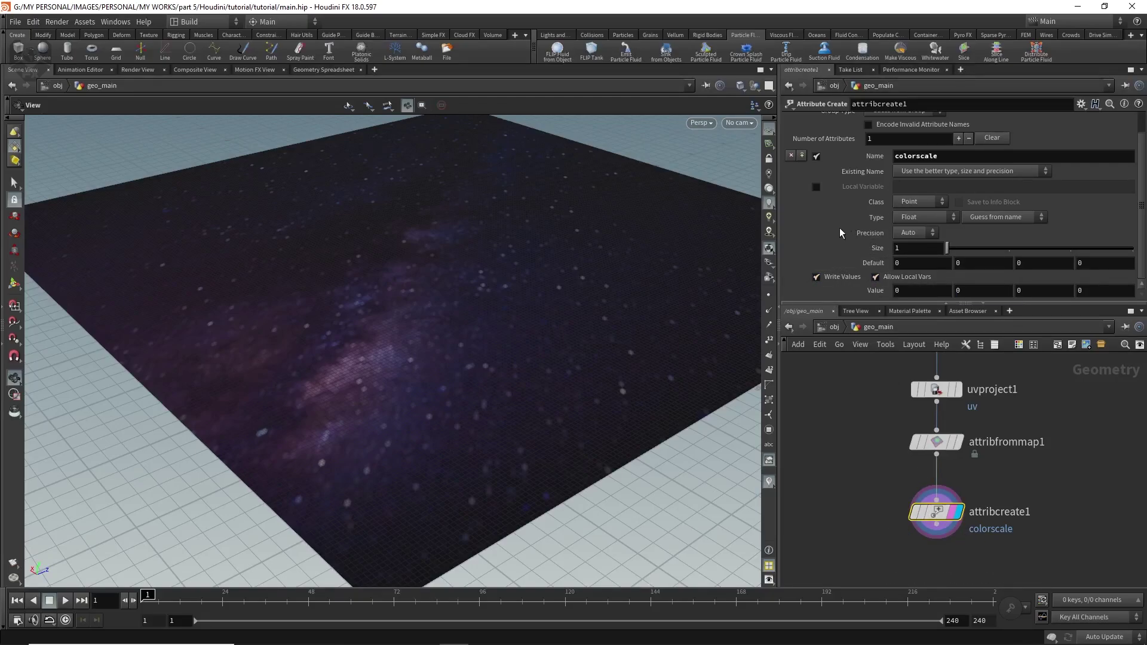
{"action": "left_click", "coordinate": [896, 291]}
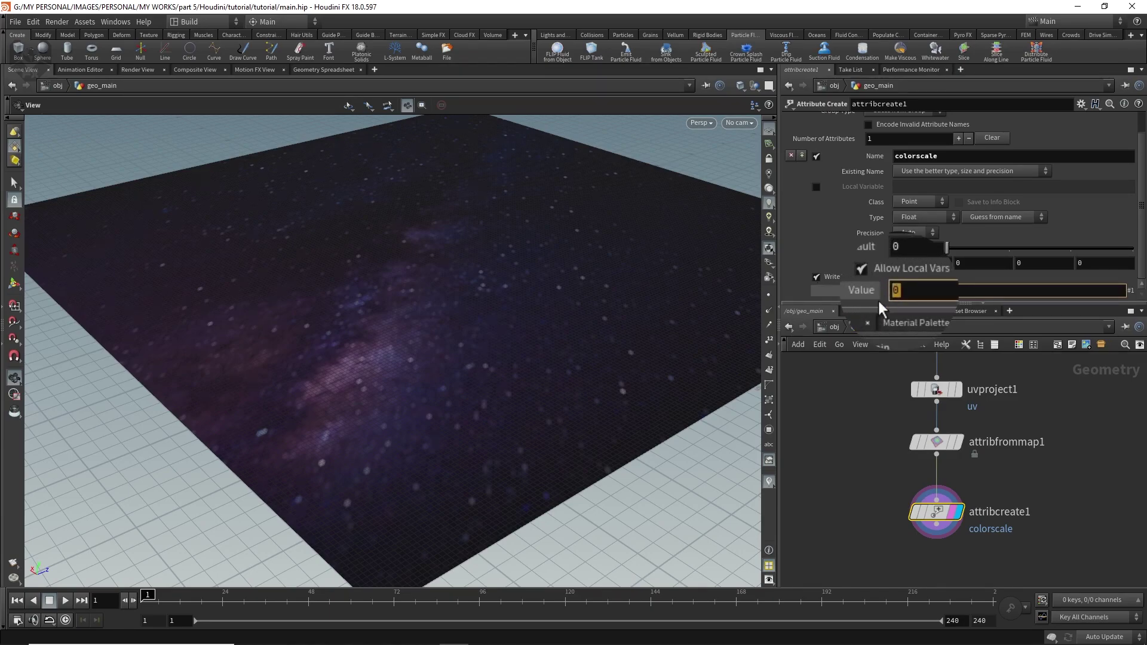
{"action": "type", "text": "$"}
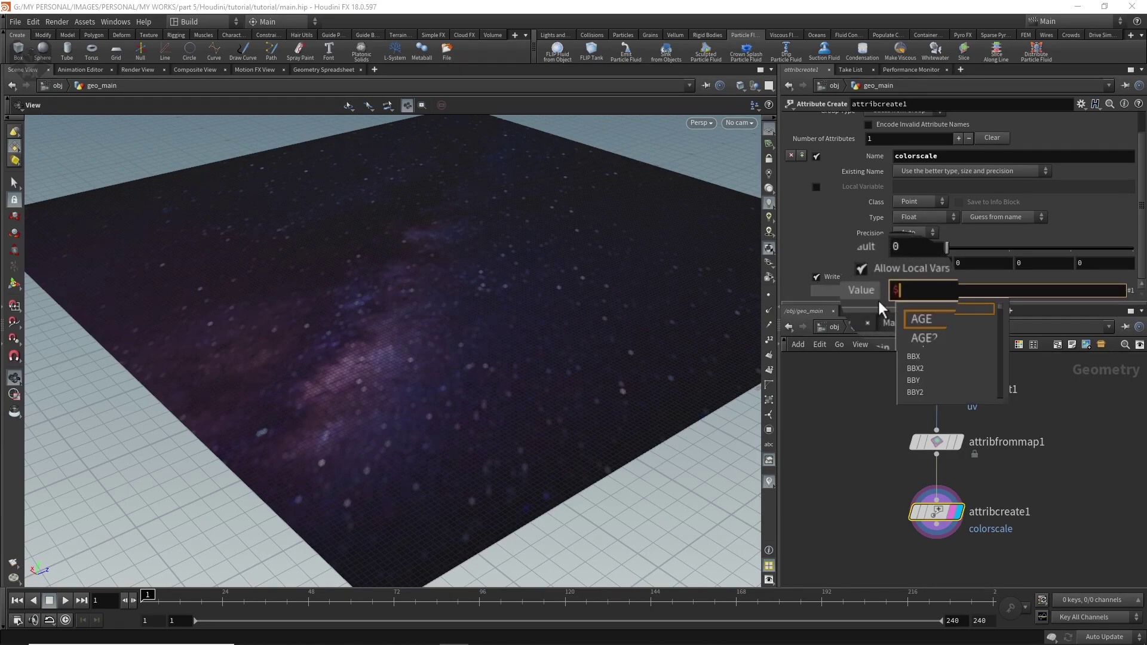
{"action": "type", "text": "C"}
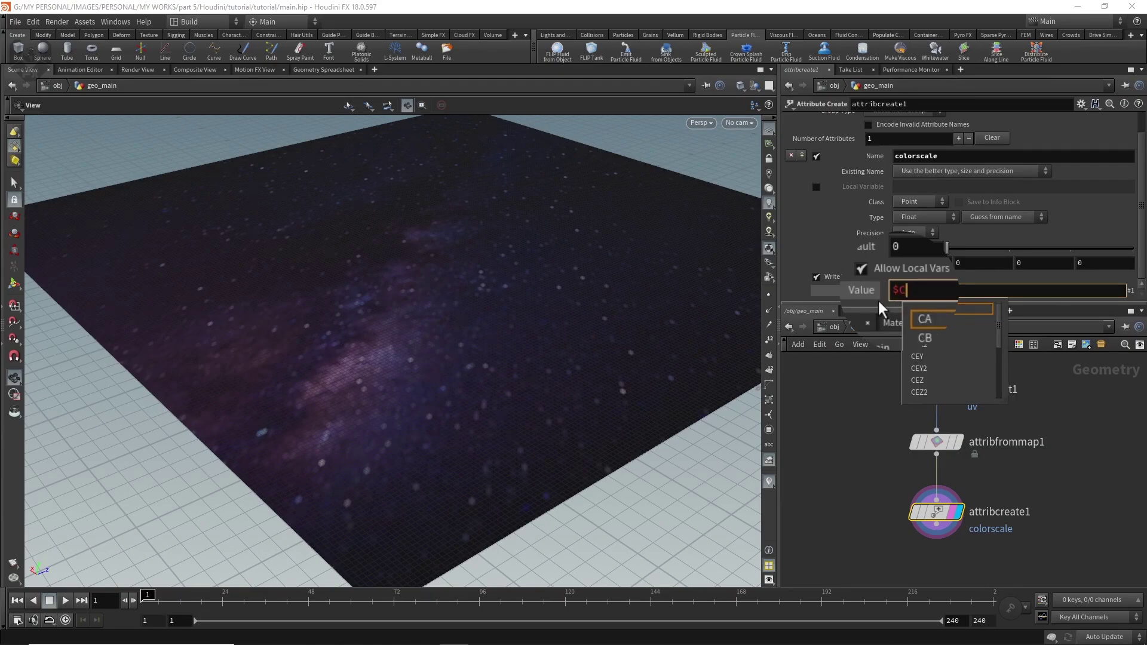
{"action": "type", "text": "B"}
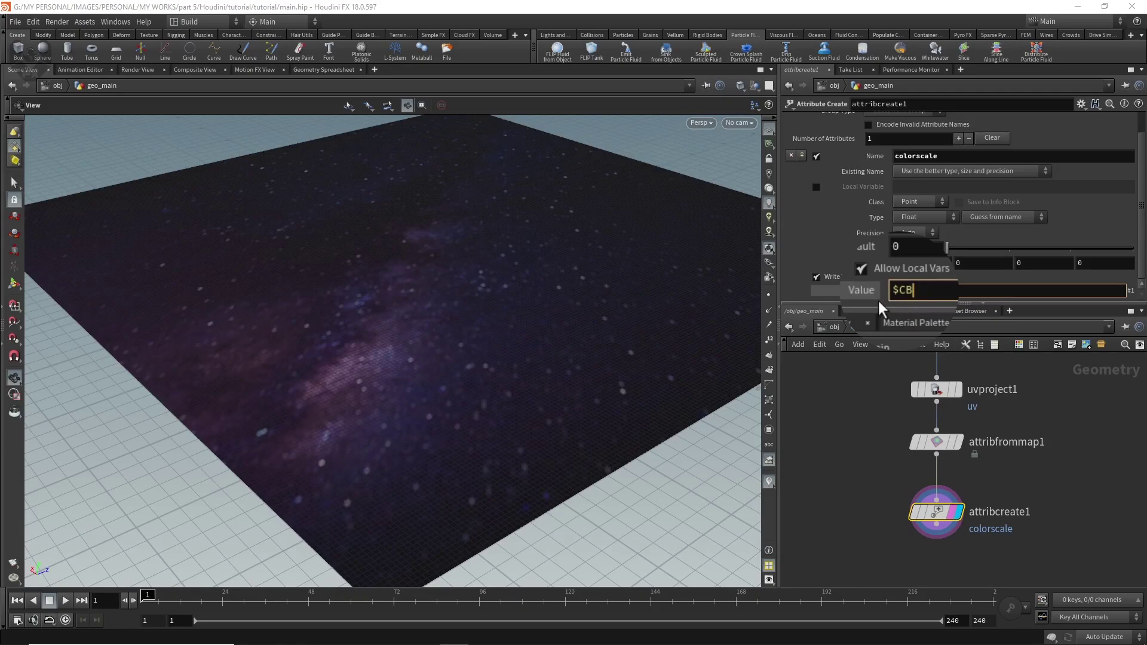
{"action": "key", "text": "BackSpace"}
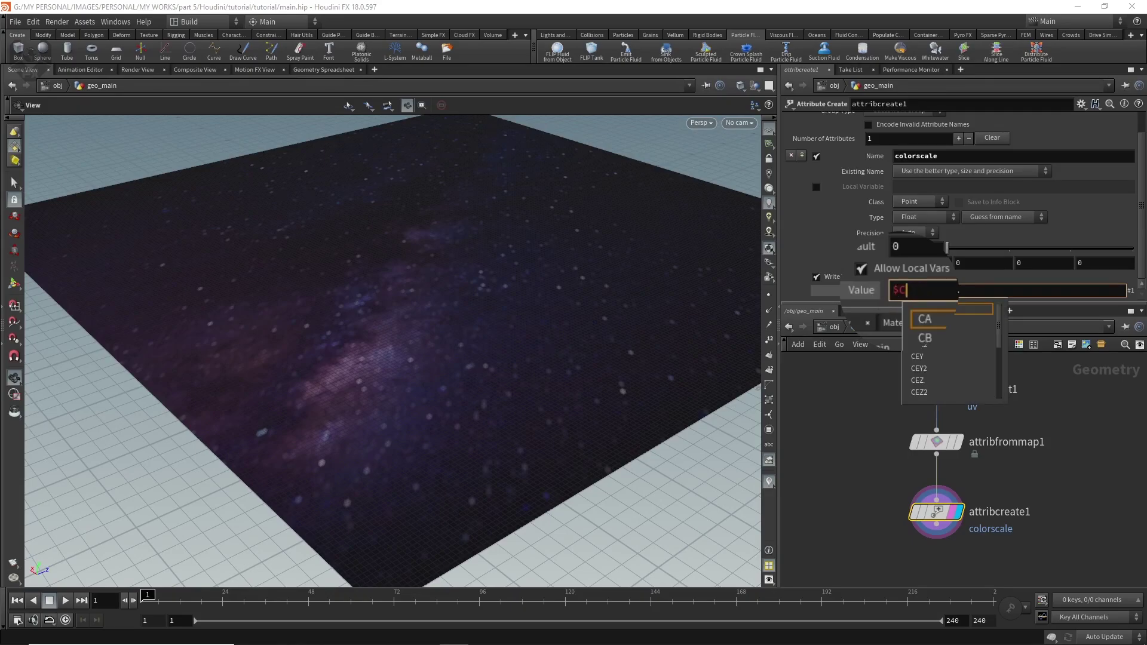
{"action": "type", "text": "R"}
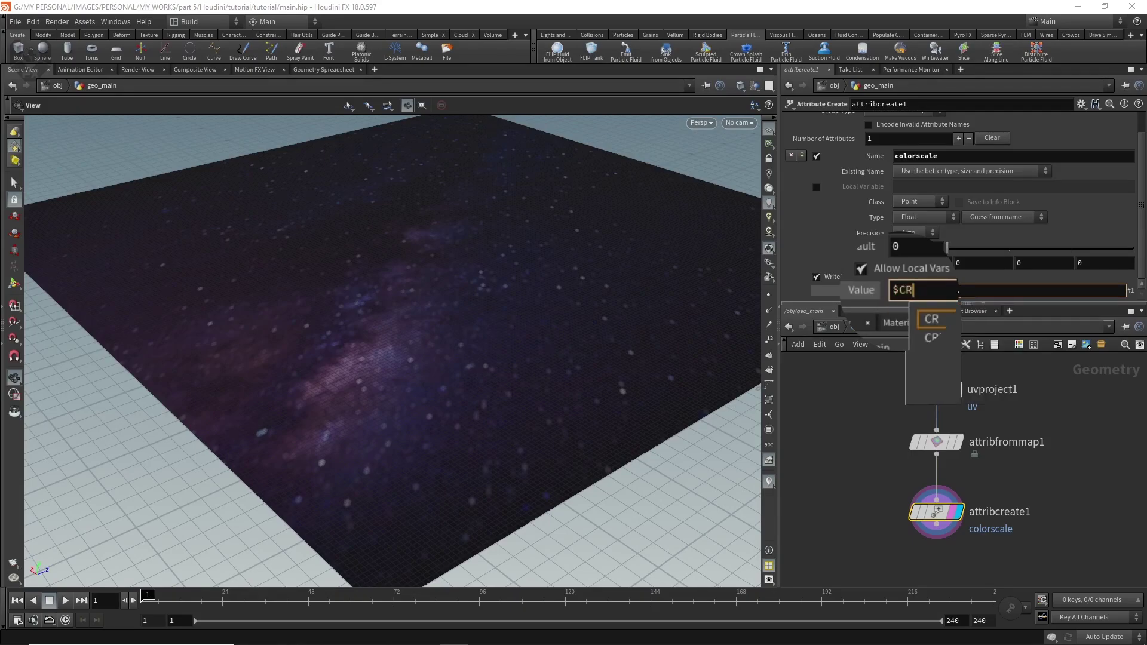
{"action": "key", "text": "BackSpace"}
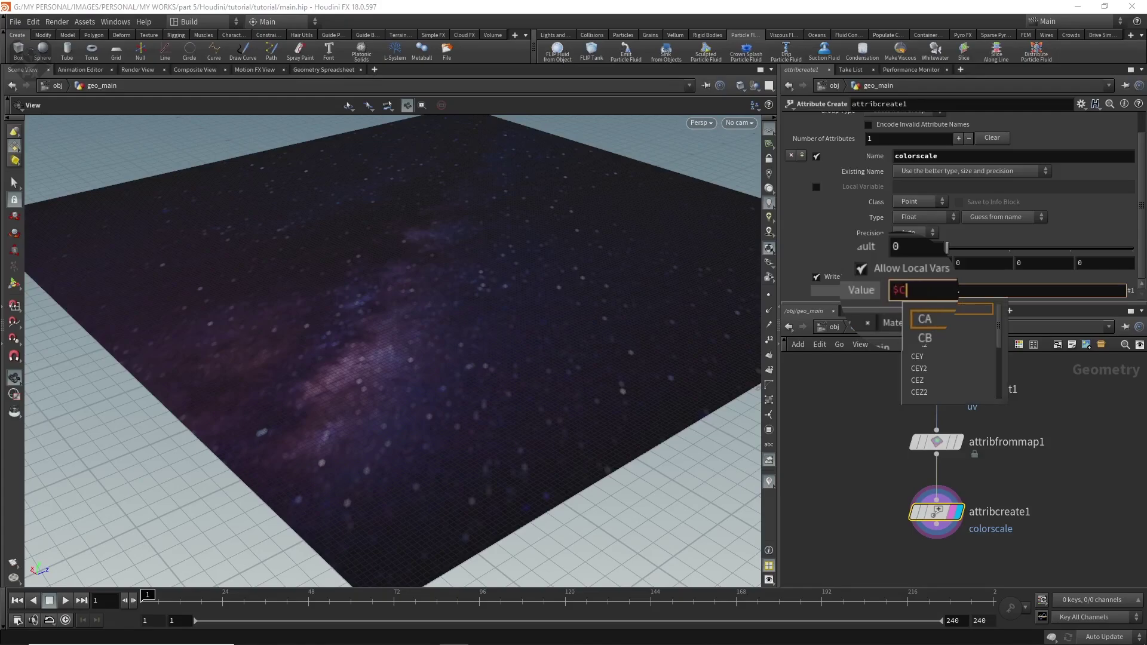
{"action": "type", "text": "B"}
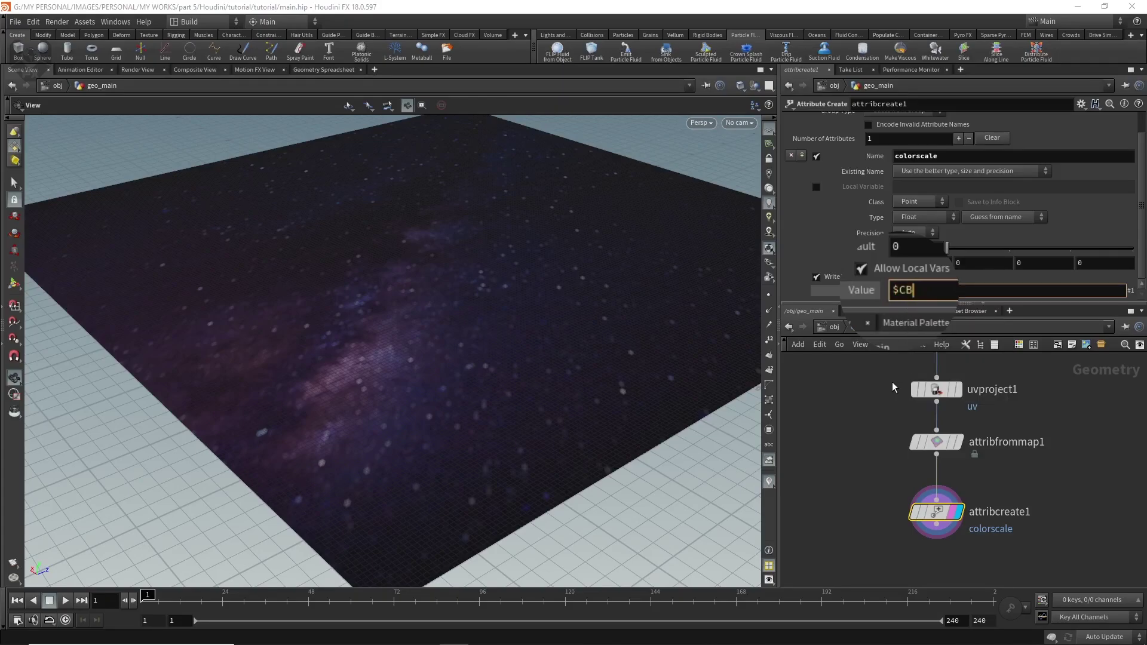
{"action": "key", "text": "Return"}
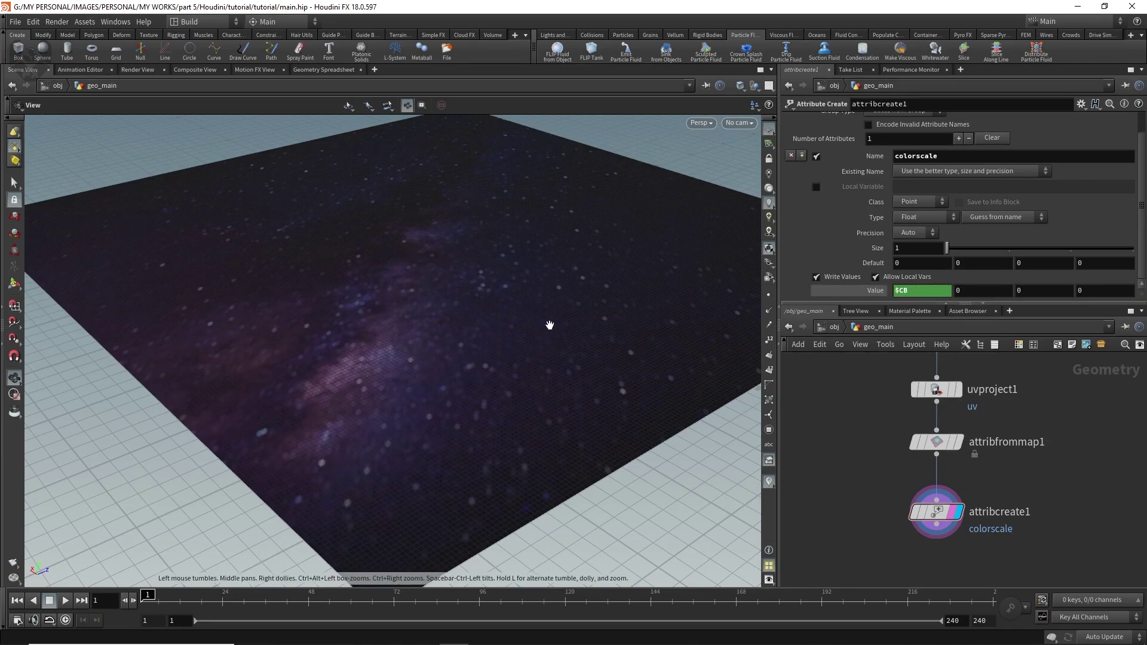
- Add a PolyExtrude node wired to attribcreate1's output, place it directly beneath, and display it
{"action": "left_click_drag", "start_coordinate": [514, 366], "coordinate": [532, 407]}
{"action": "left_click_drag", "start_coordinate": [937, 525], "coordinate": [949, 544]}
{"action": "key", "text": "Tab"}
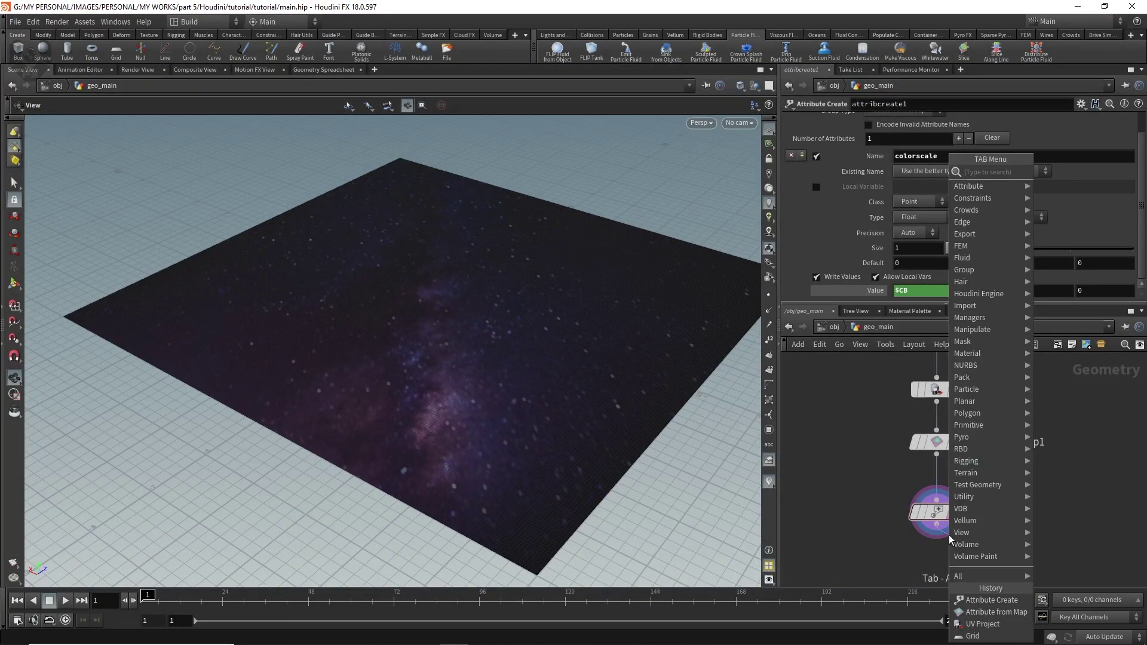
{"action": "type", "text": "poly"}
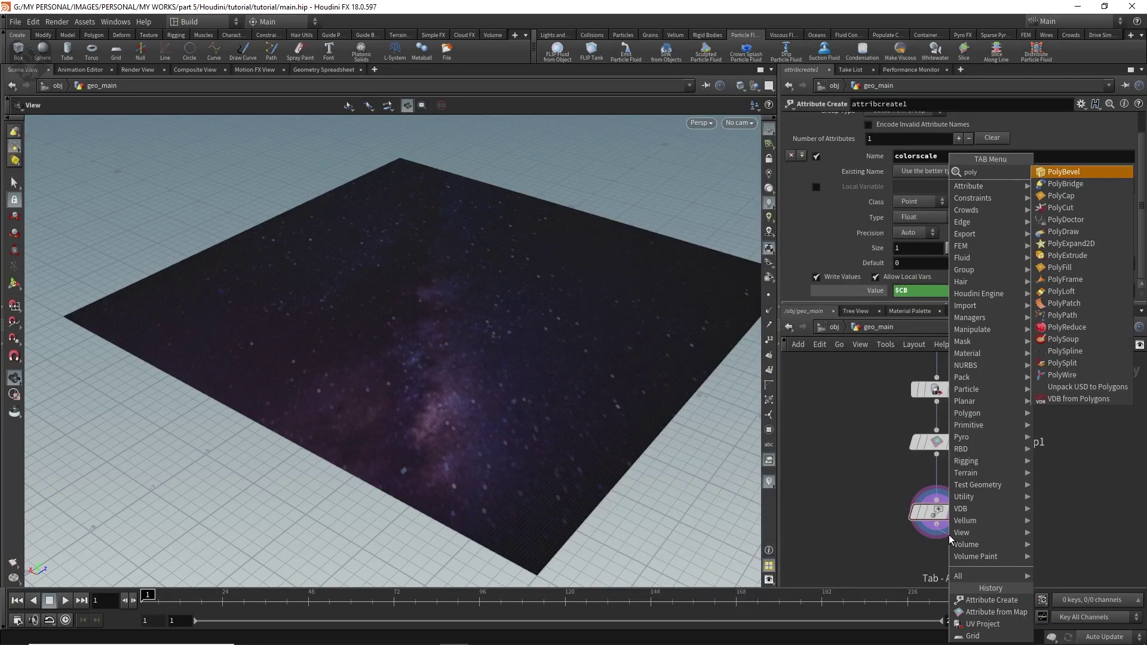
{"action": "left_click", "coordinate": [1067, 256]}
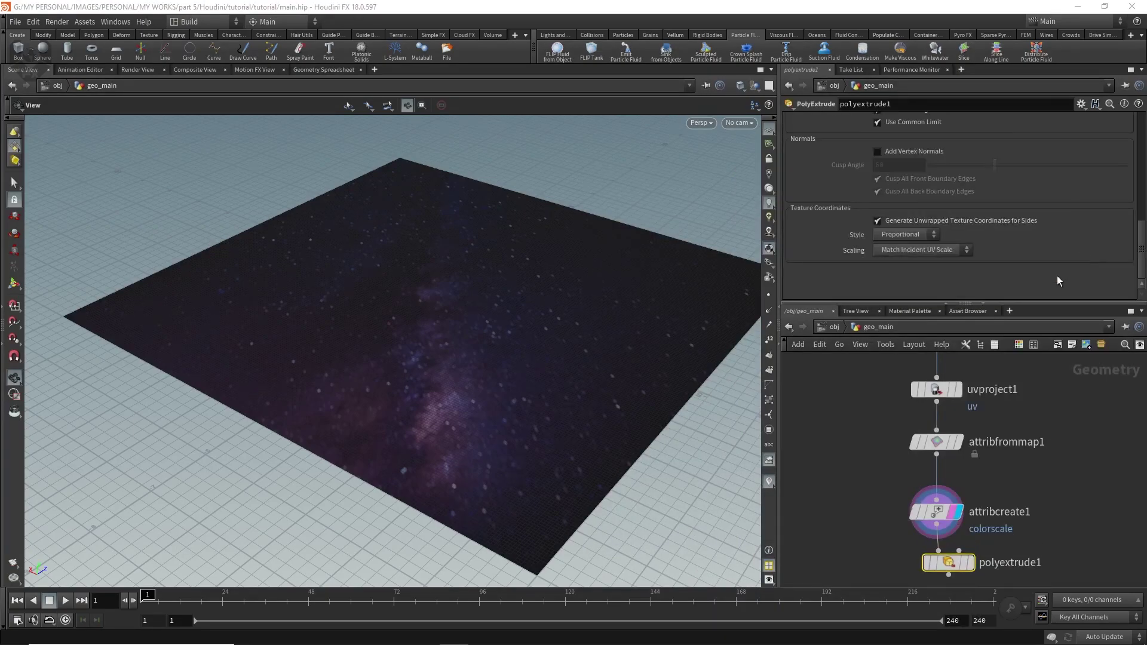
{"action": "left_click", "coordinate": [932, 572]}
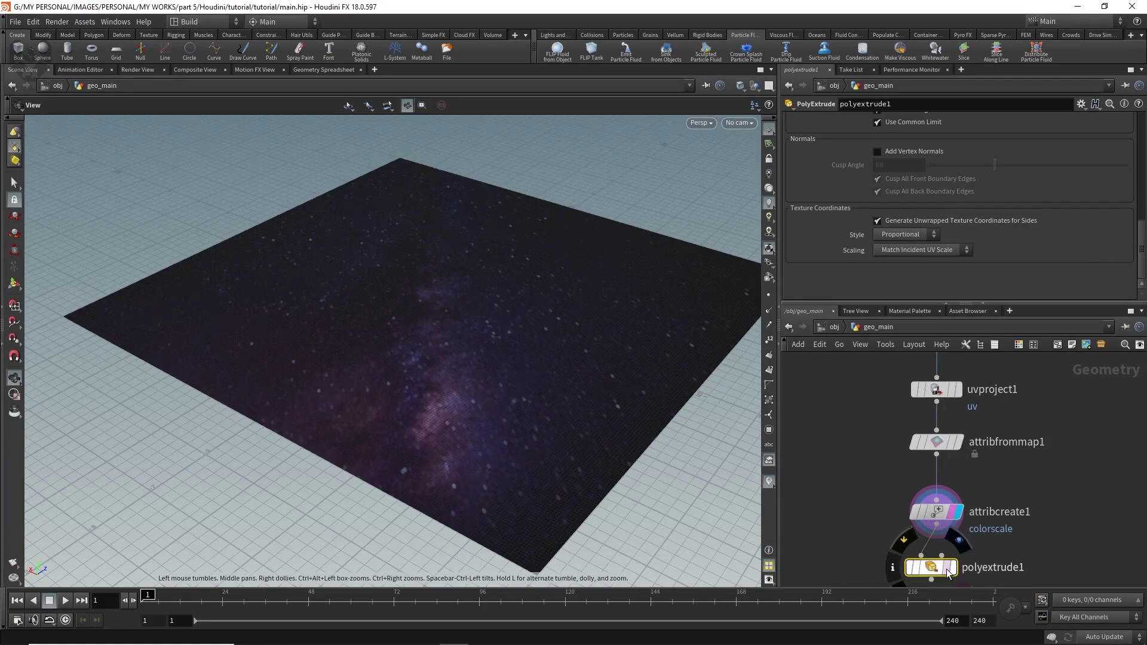
- Set polyextrude1's distance to 0.525 and divide the extrusion into Individual Elements
{"action": "left_click_drag", "start_coordinate": [589, 451], "coordinate": [564, 466]}
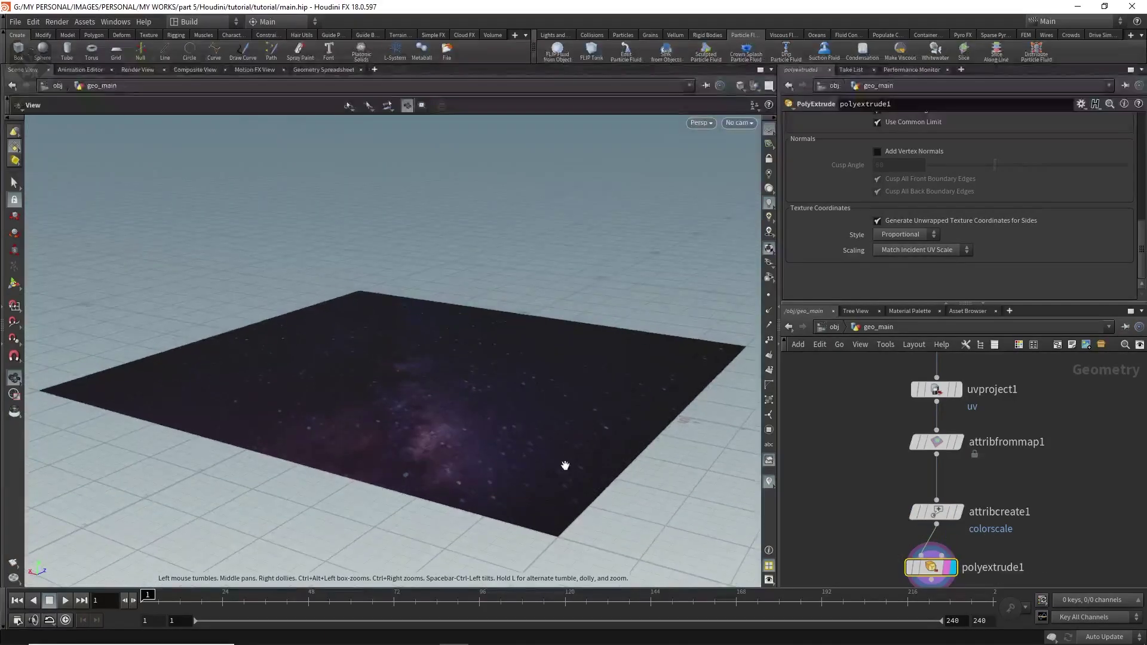
{"action": "scroll", "coordinate": [851, 205], "scroll_direction": "up", "scroll_amount": 3}
{"action": "scroll", "coordinate": [851, 205], "scroll_direction": "up", "scroll_amount": 6}
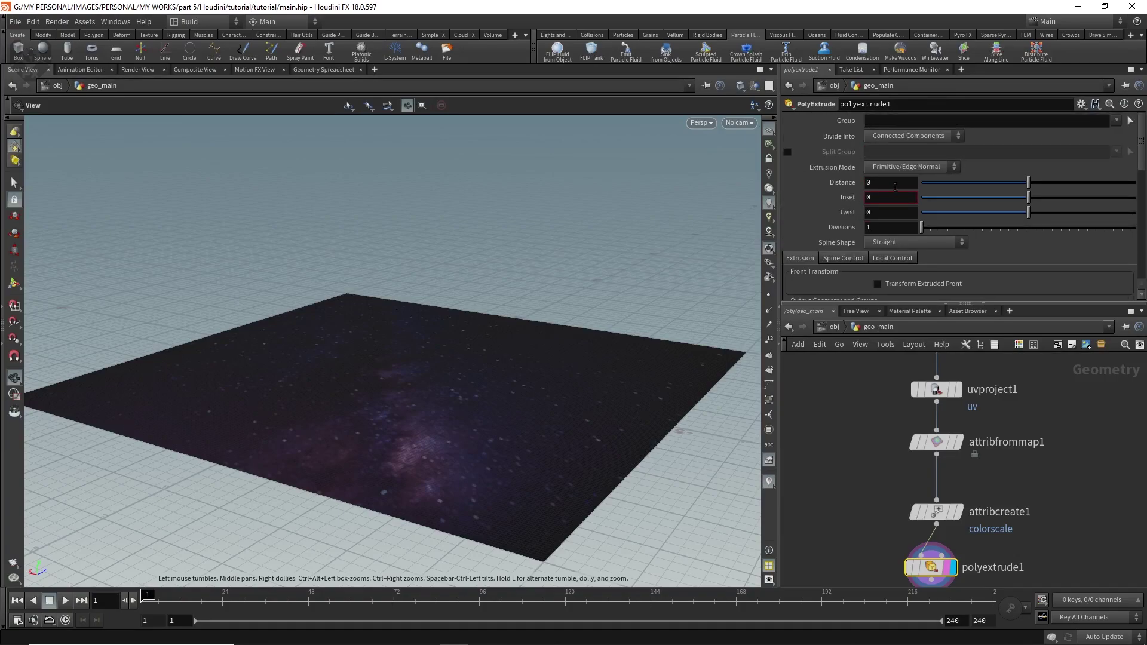
{"action": "left_click_drag", "start_coordinate": [1029, 186], "coordinate": [1086, 184]}
{"action": "scroll", "coordinate": [478, 389], "scroll_direction": "up", "scroll_amount": 5}
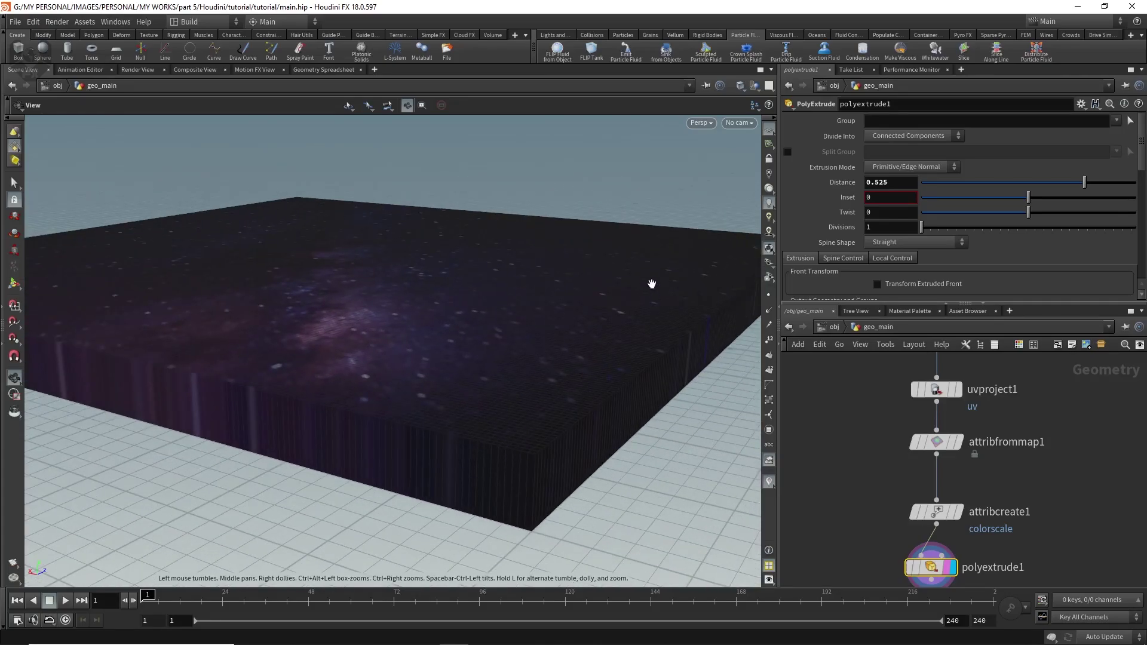
{"action": "left_click", "coordinate": [884, 137]}
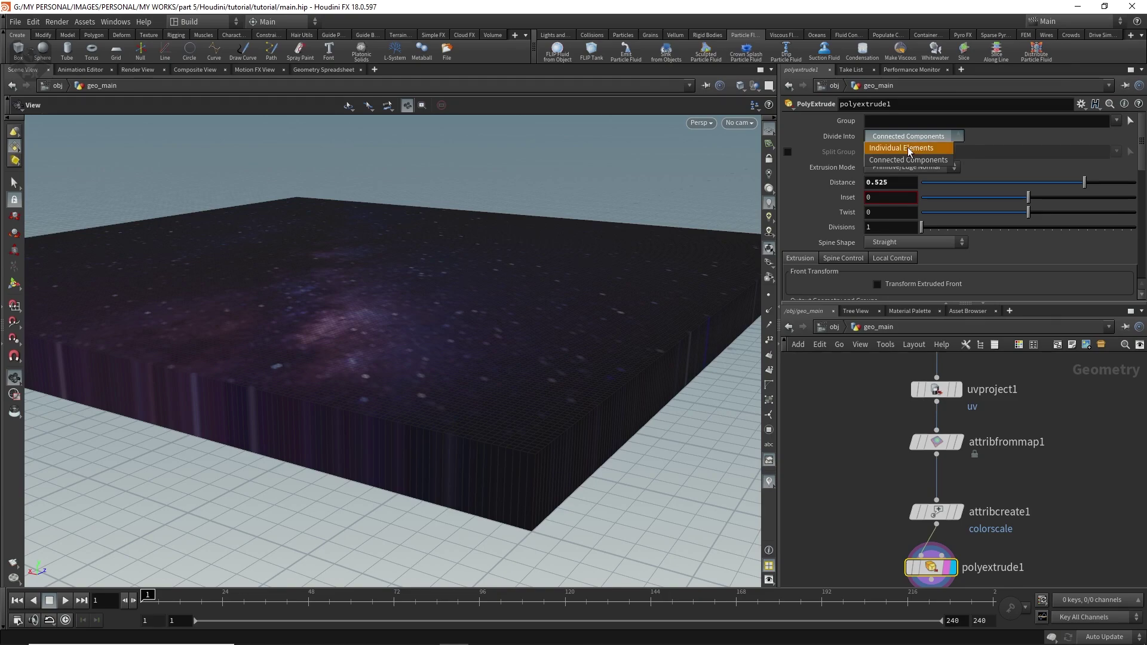
{"action": "left_click", "coordinate": [935, 154]}
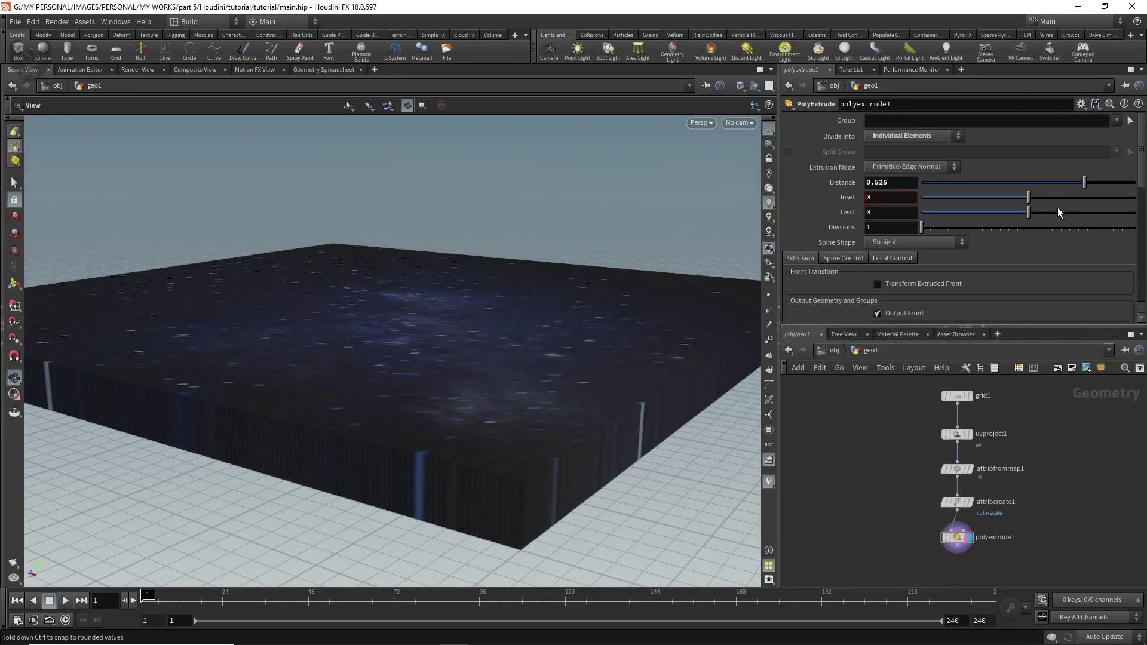
- Enable the Distance Scale local attribute in polyextrude1's Local Control settings
{"action": "left_click", "coordinate": [889, 260]}
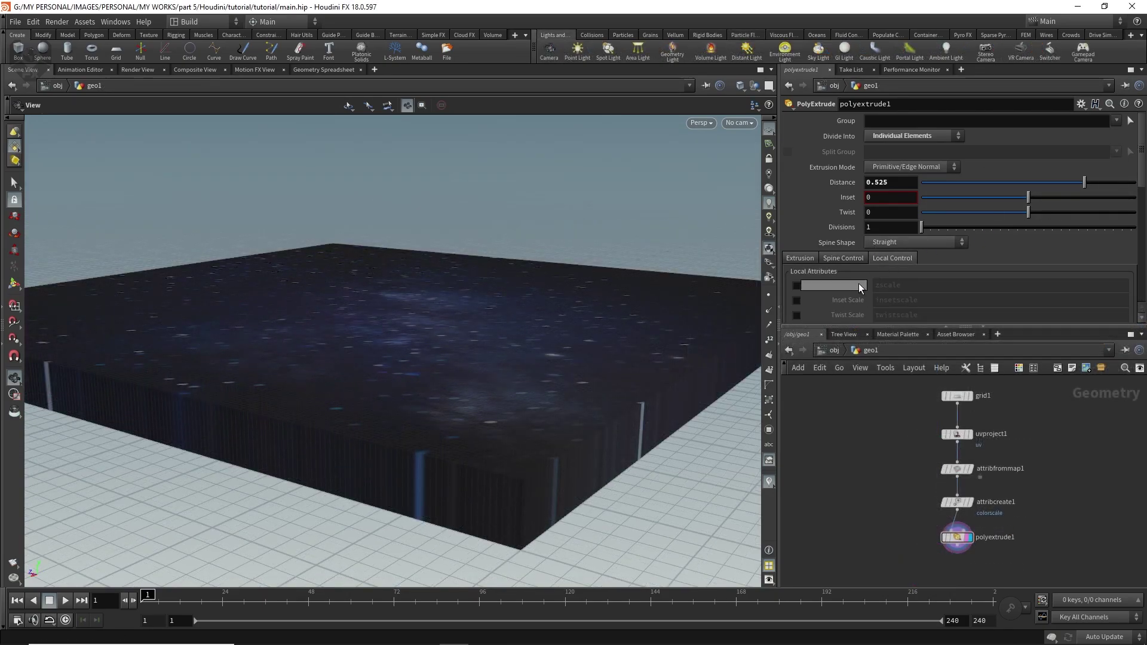
{"action": "scroll", "coordinate": [827, 285], "scroll_direction": "down", "scroll_amount": 1}
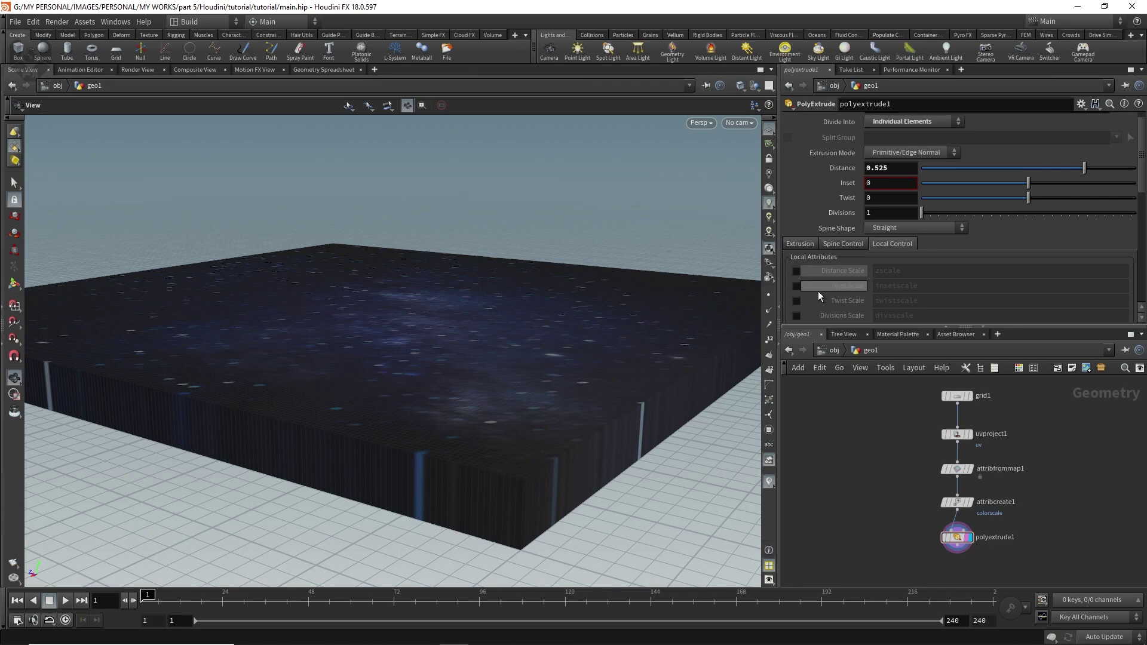
{"action": "left_click", "coordinate": [796, 271]}
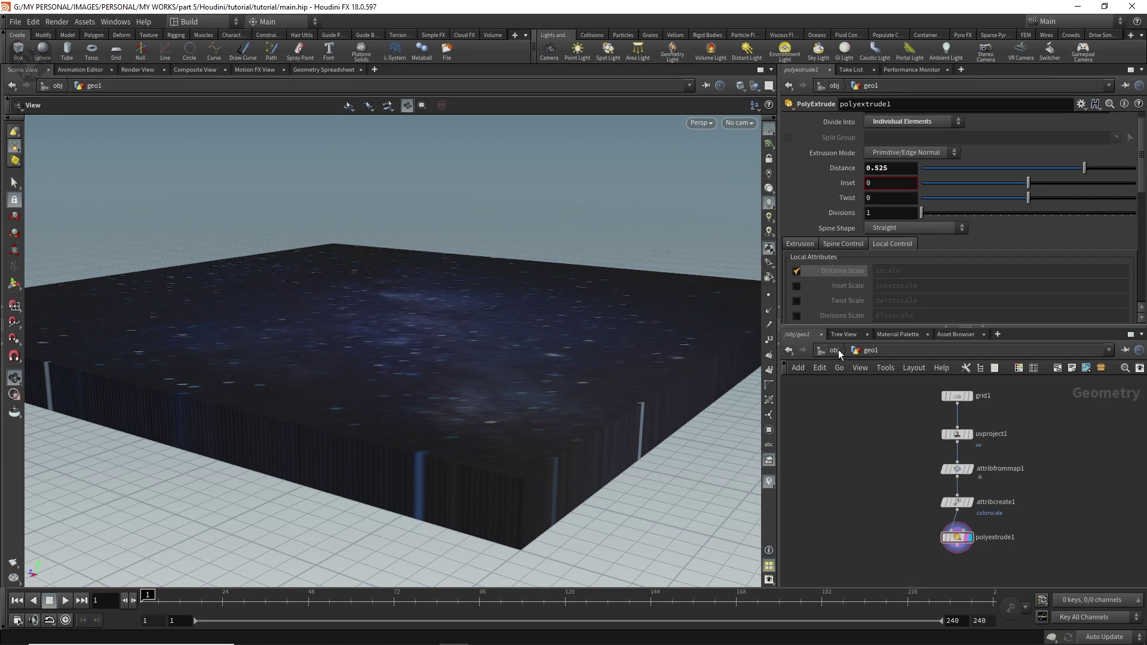
- Set the class of attribcreate1's colorscale attribute to Primitive
{"action": "left_click", "coordinate": [958, 501]}
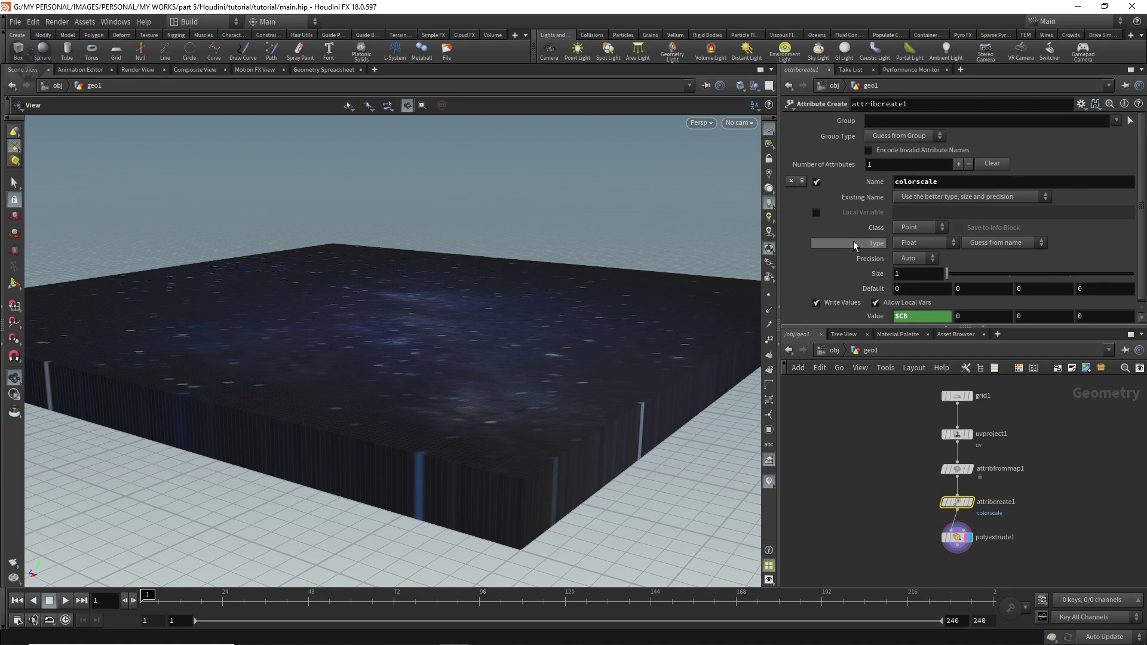
{"action": "left_click", "coordinate": [909, 233]}
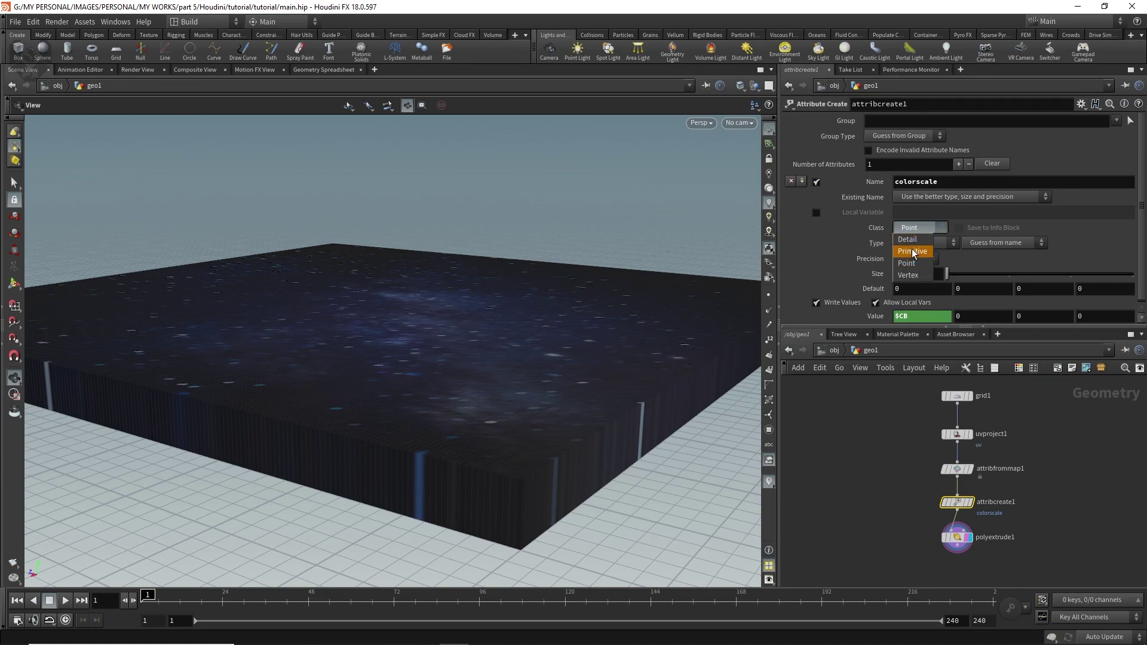
{"action": "left_click", "coordinate": [912, 256]}
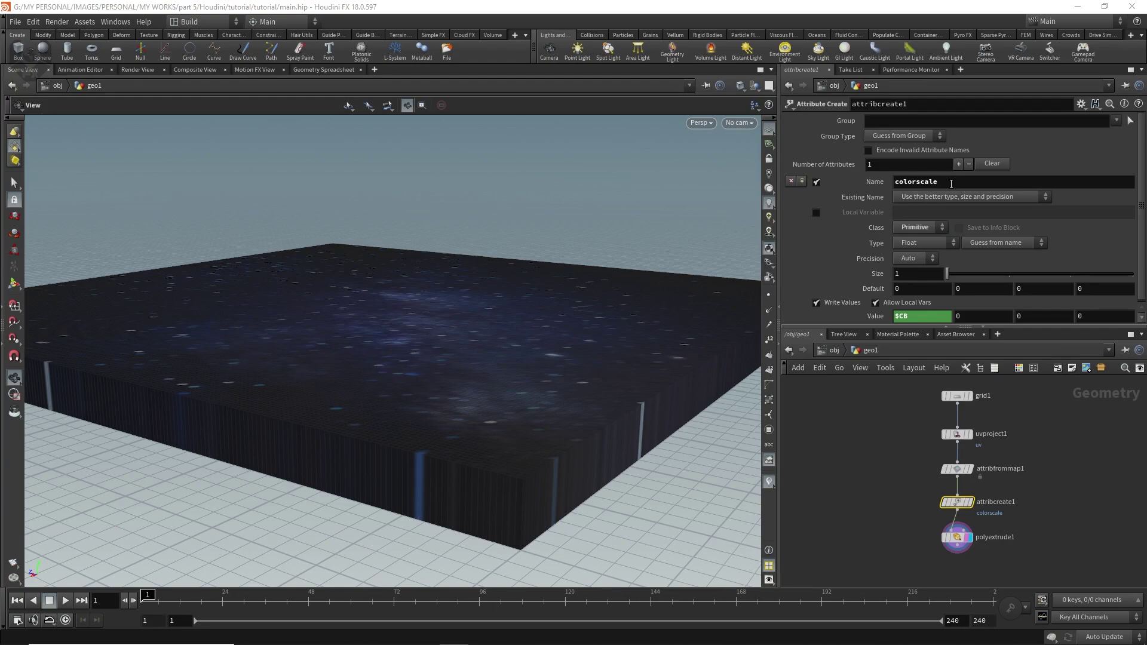
- Copy the attribute name colorscale from attribcreate1 and use it as polyextrude1's Distance Scale local attribute
{"action": "left_click_drag", "start_coordinate": [939, 181], "coordinate": [894, 190]}
{"action": "key", "text": "ctrl+c"}
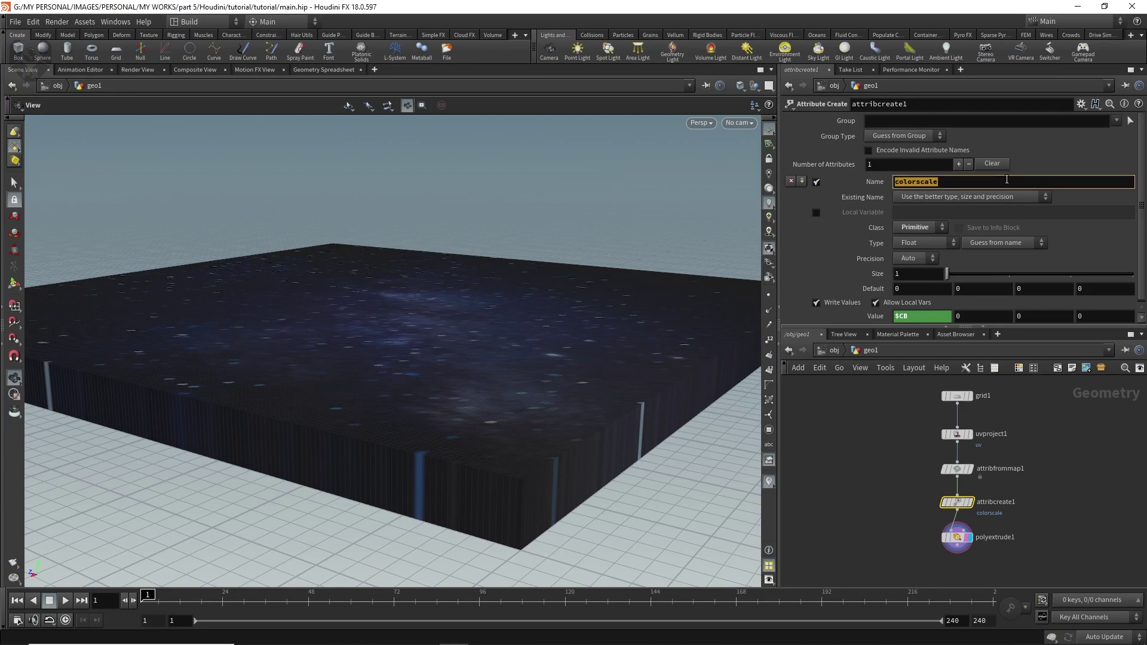
{"action": "left_click", "coordinate": [957, 538]}
{"action": "double_click", "coordinate": [924, 274]}
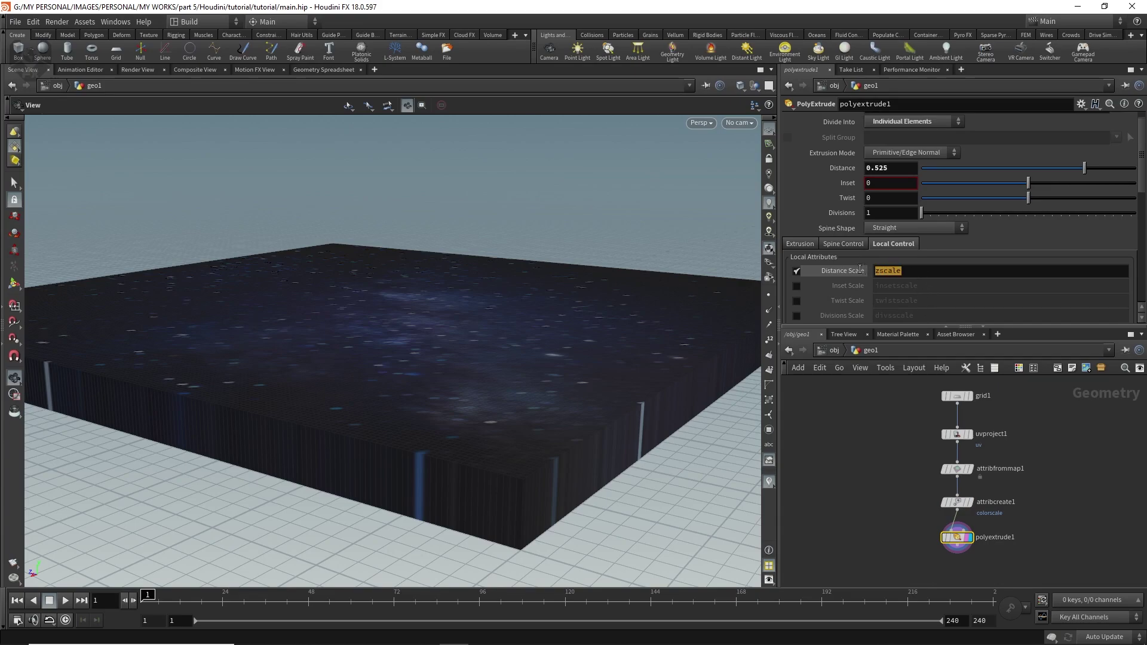
{"action": "key", "text": "ctrl+v"}
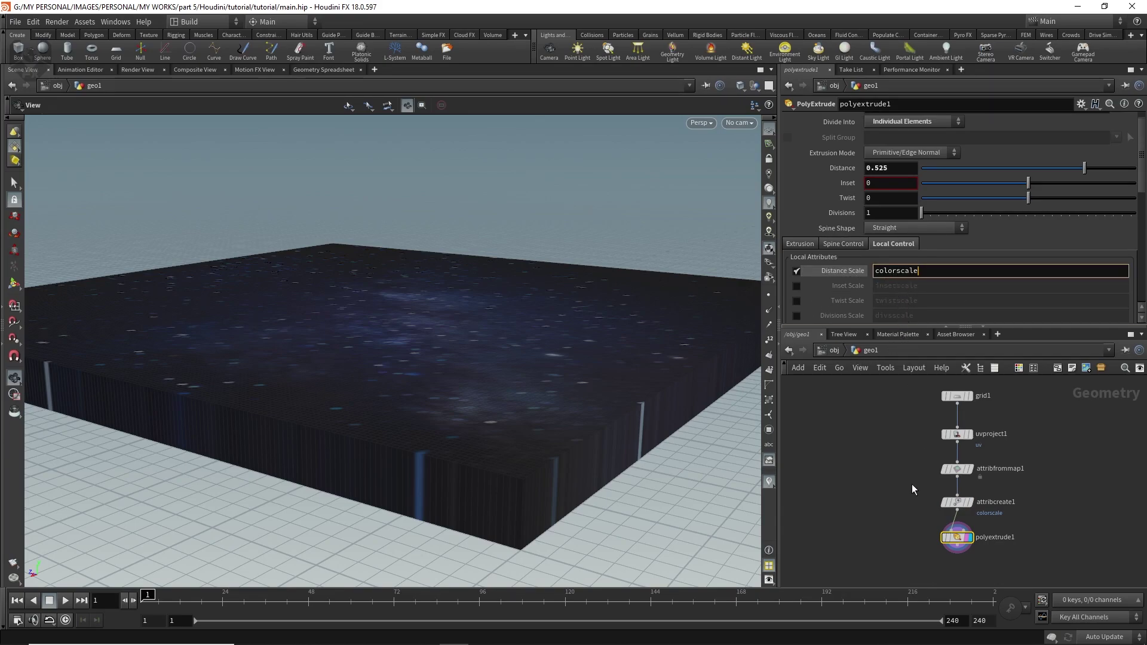
{"action": "key", "text": "Return"}
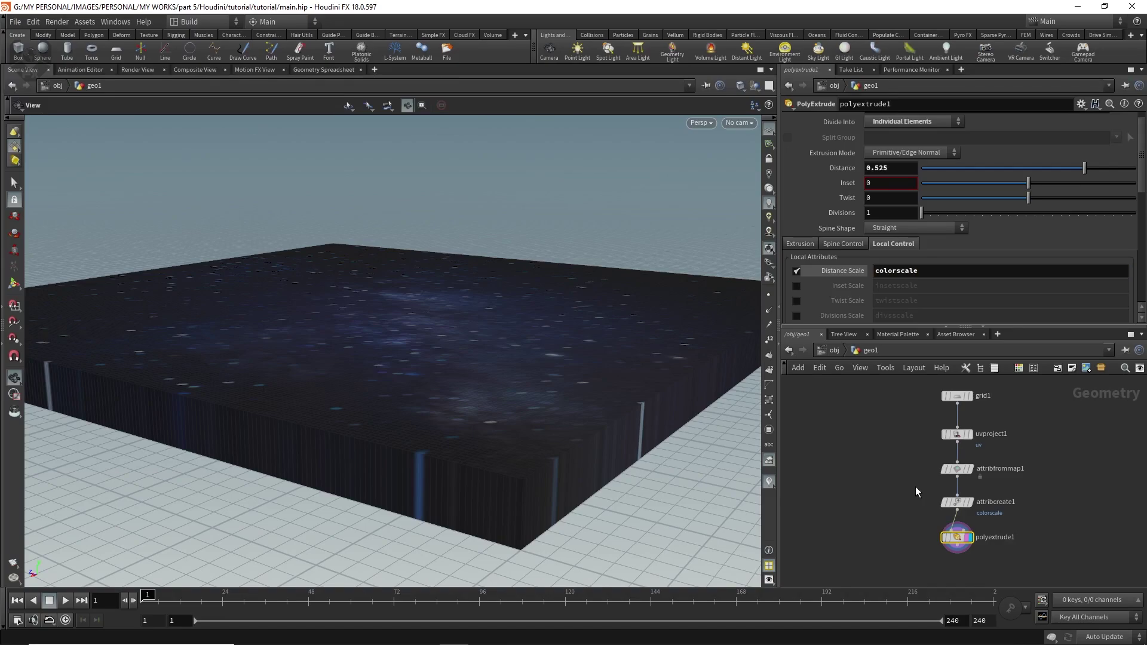
{"action": "left_click_drag", "start_coordinate": [474, 369], "coordinate": [553, 366]}
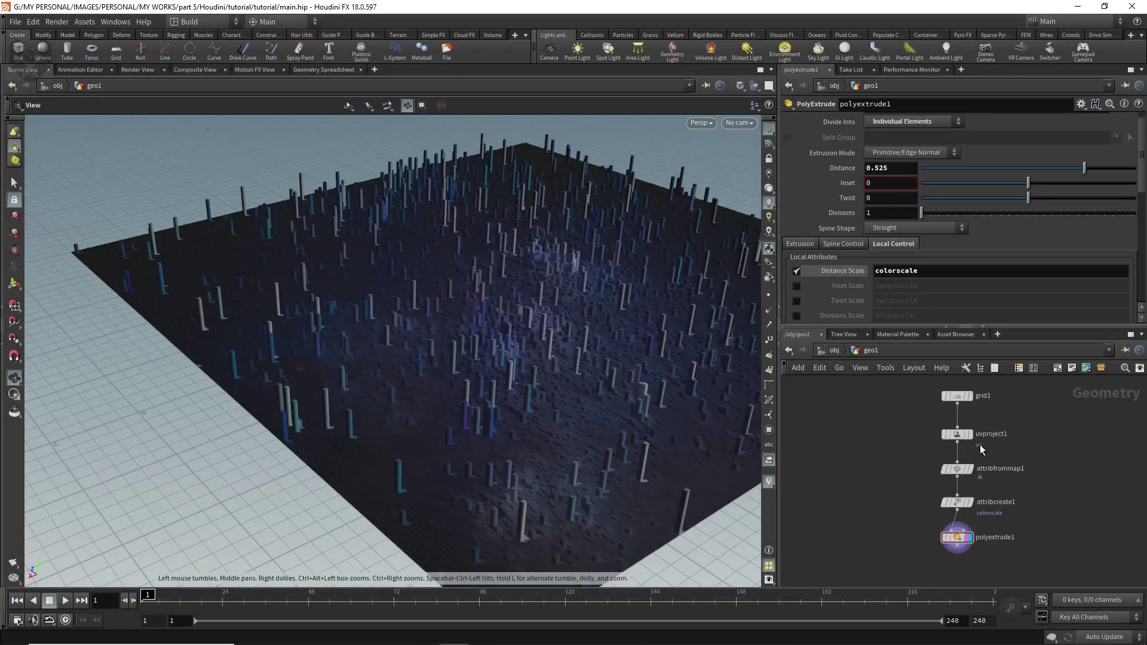
- Increase grid1's density to 800 rows and 800 columns and inspect the extruded surface up close
{"action": "left_click", "coordinate": [957, 396]}
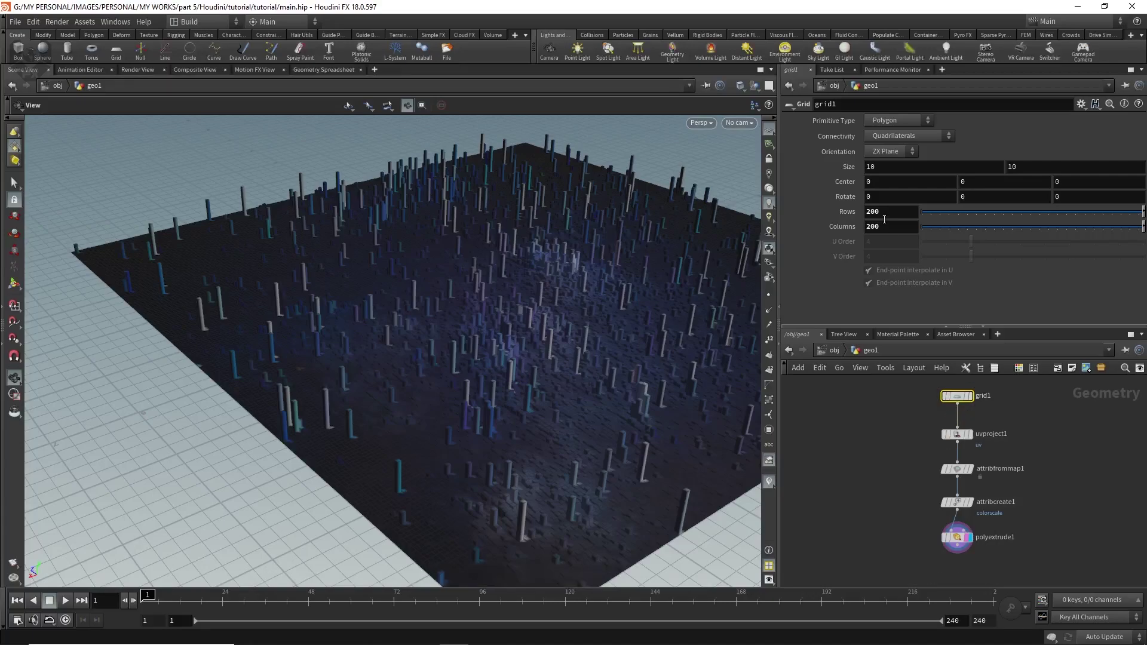
{"action": "double_click", "coordinate": [868, 212]}
{"action": "type", "text": "800"}
{"action": "key", "text": "Tab"}
{"action": "type", "text": "800"}
{"action": "key", "text": "Return"}
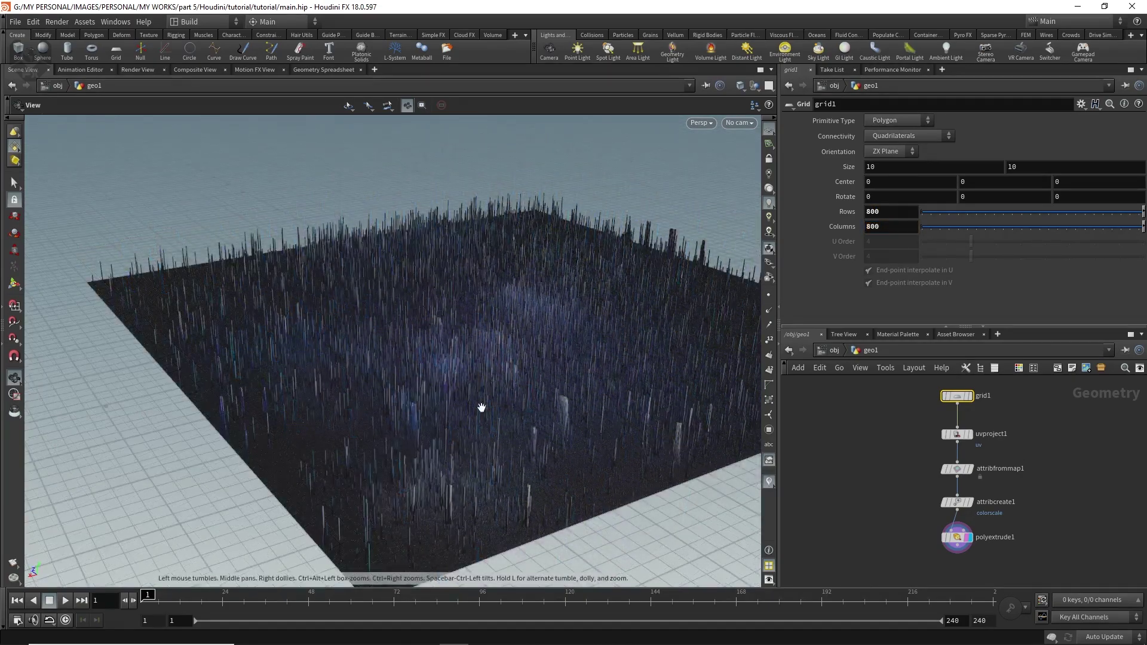
{"action": "left_click_drag", "start_coordinate": [482, 411], "coordinate": [402, 435]}
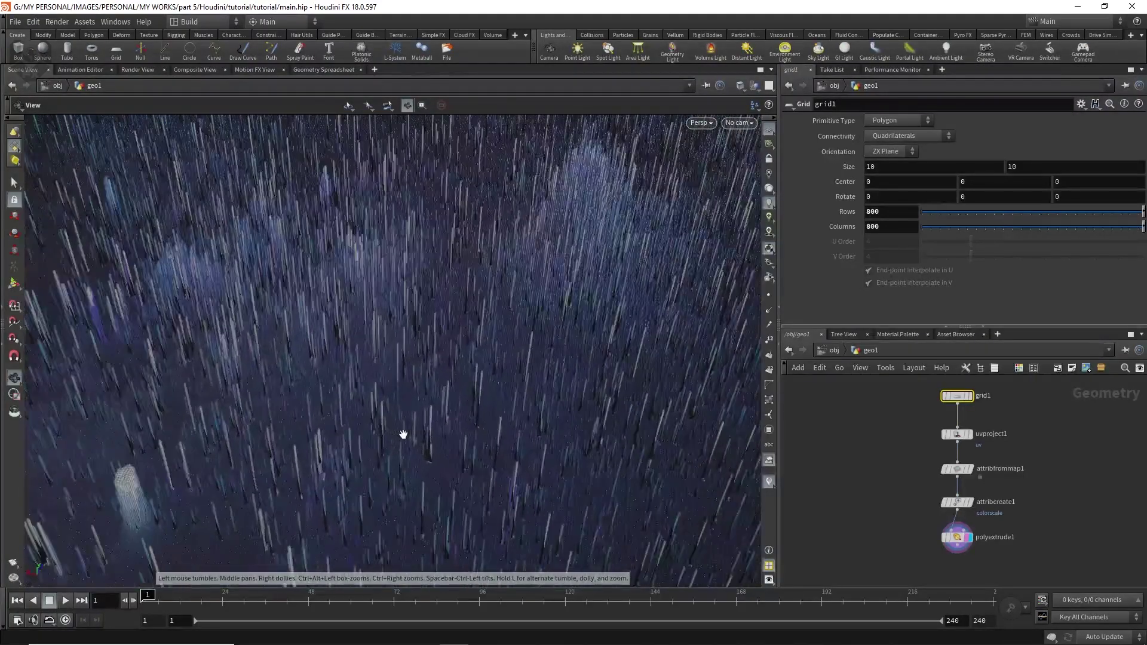
{"action": "mouse_move", "coordinate": [546, 448]}
{"action": "left_mouse_down"}
{"action": "mouse_move", "coordinate": [596, 453]}
{"action": "mouse_move", "coordinate": [443, 455]}
{"action": "mouse_move", "coordinate": [522, 443]}
{"action": "mouse_move", "coordinate": [556, 450]}
{"action": "mouse_move", "coordinate": [520, 441]}
{"action": "mouse_move", "coordinate": [532, 440]}
{"action": "left_mouse_up"}
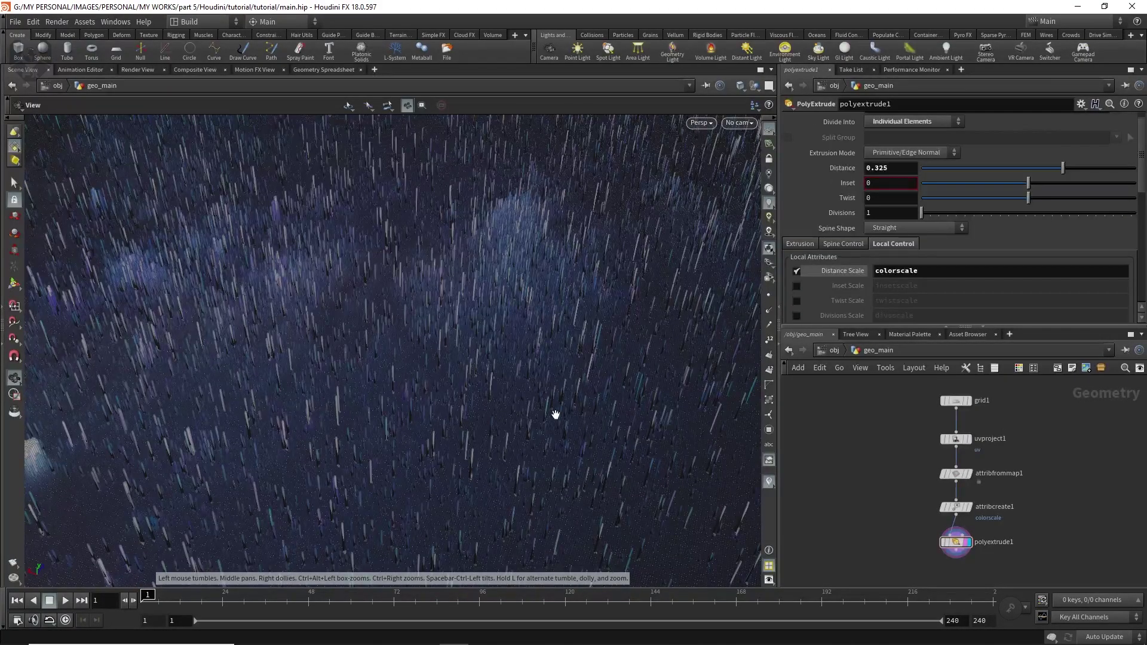
- Add a Mantra render node in the out network and look through its image output settings
{"action": "left_click", "coordinate": [834, 352]}
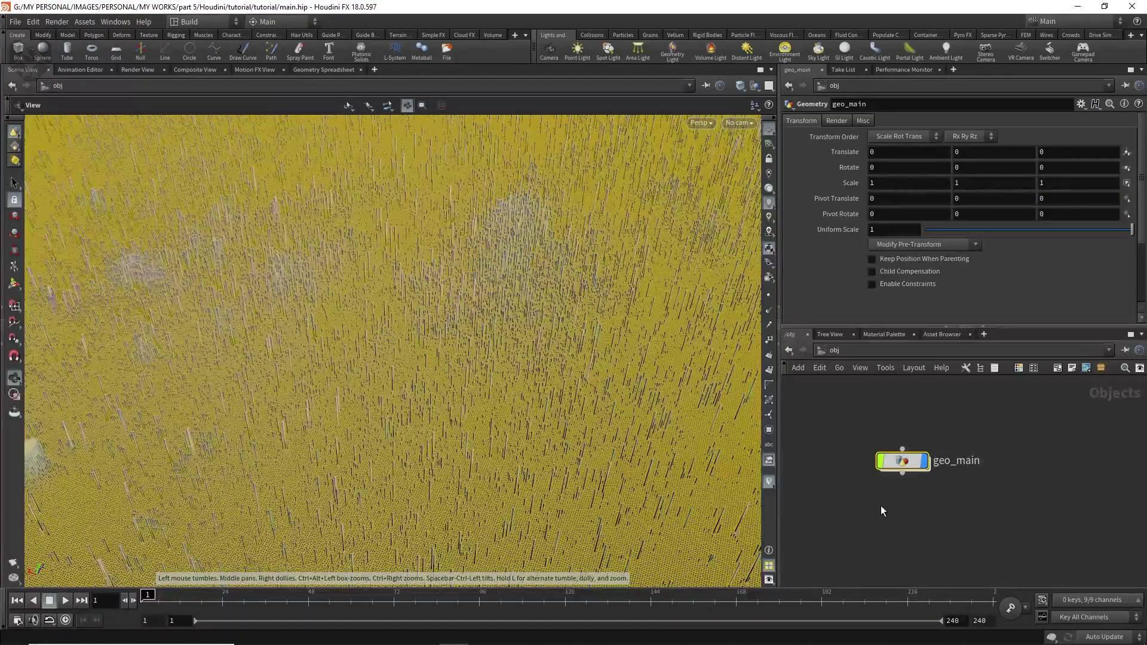
{"action": "left_click", "coordinate": [856, 458]}
{"action": "left_click", "coordinate": [823, 351]}
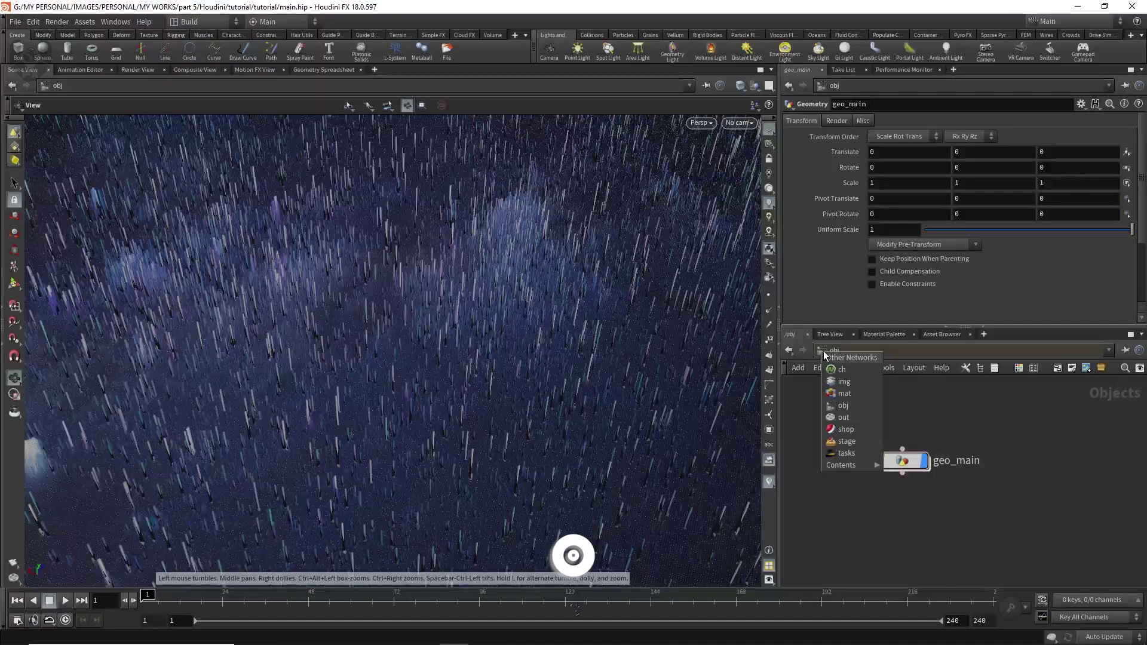
{"action": "left_click", "coordinate": [849, 416]}
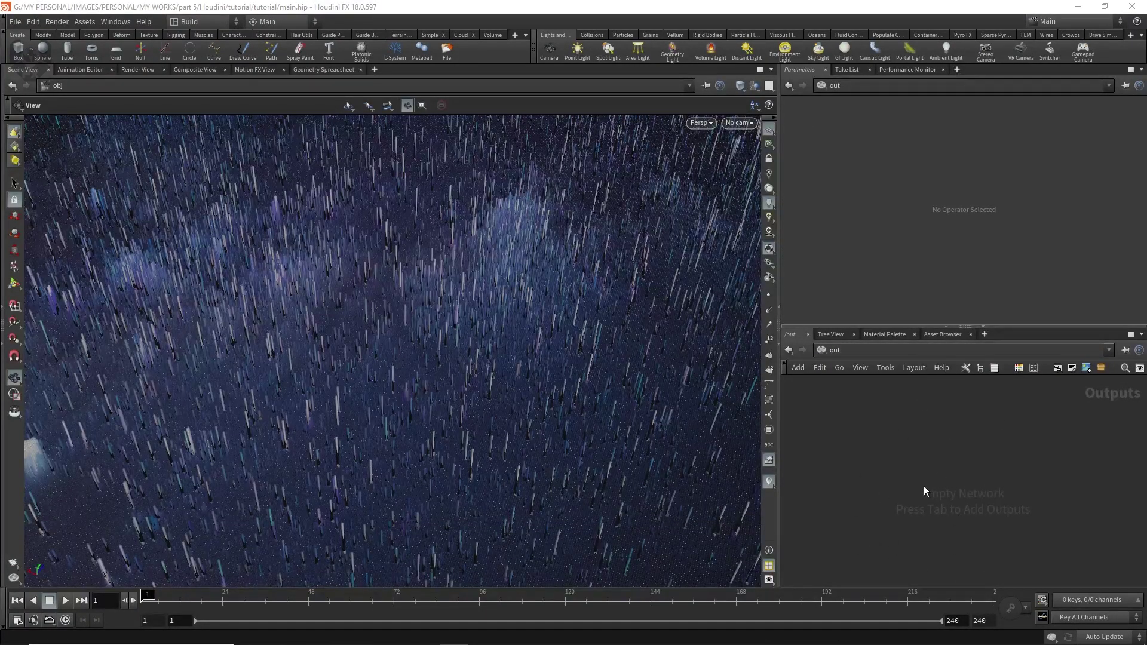
{"action": "key", "text": "Tab"}
{"action": "type", "text": "mant"}
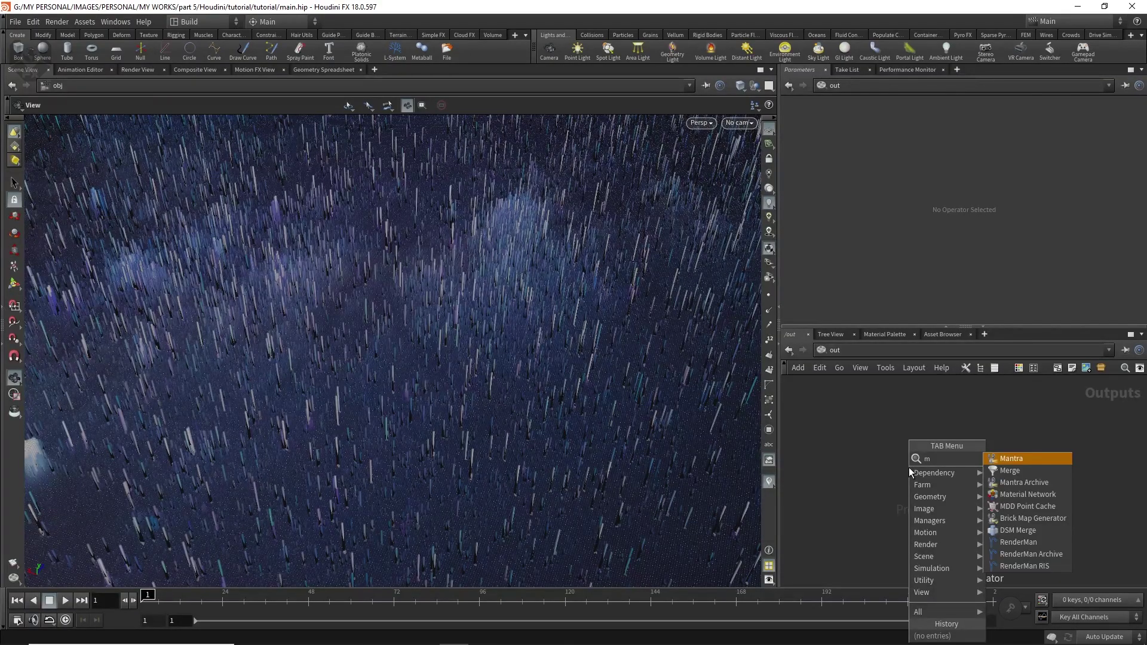
{"action": "left_click", "coordinate": [1012, 459]}
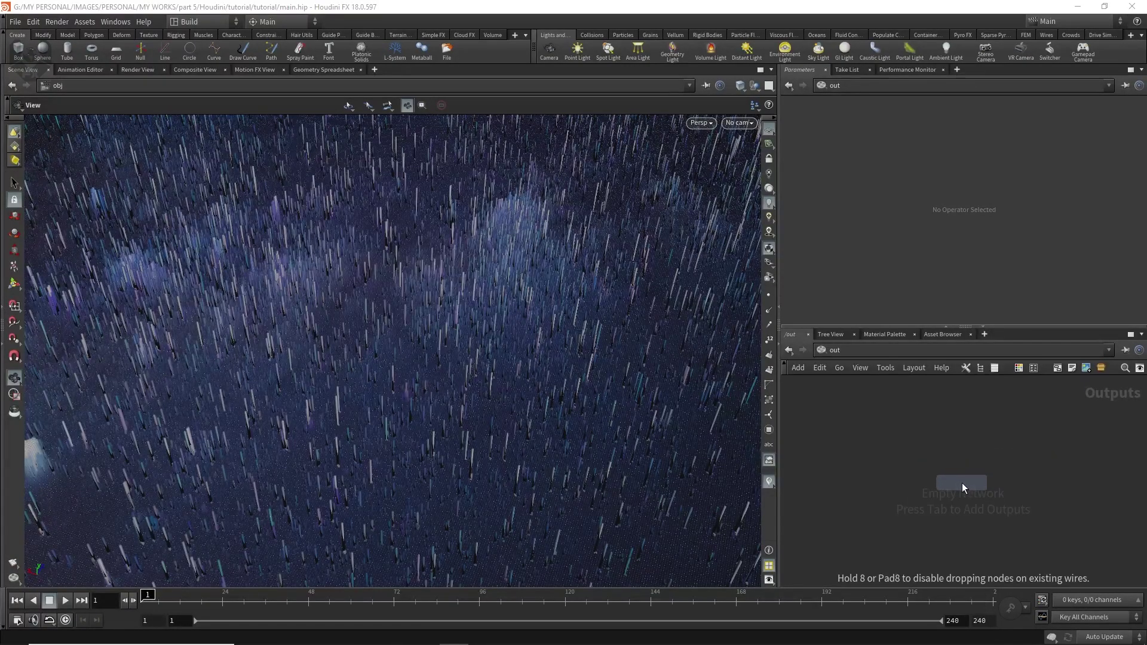
{"action": "left_click", "coordinate": [961, 483]}
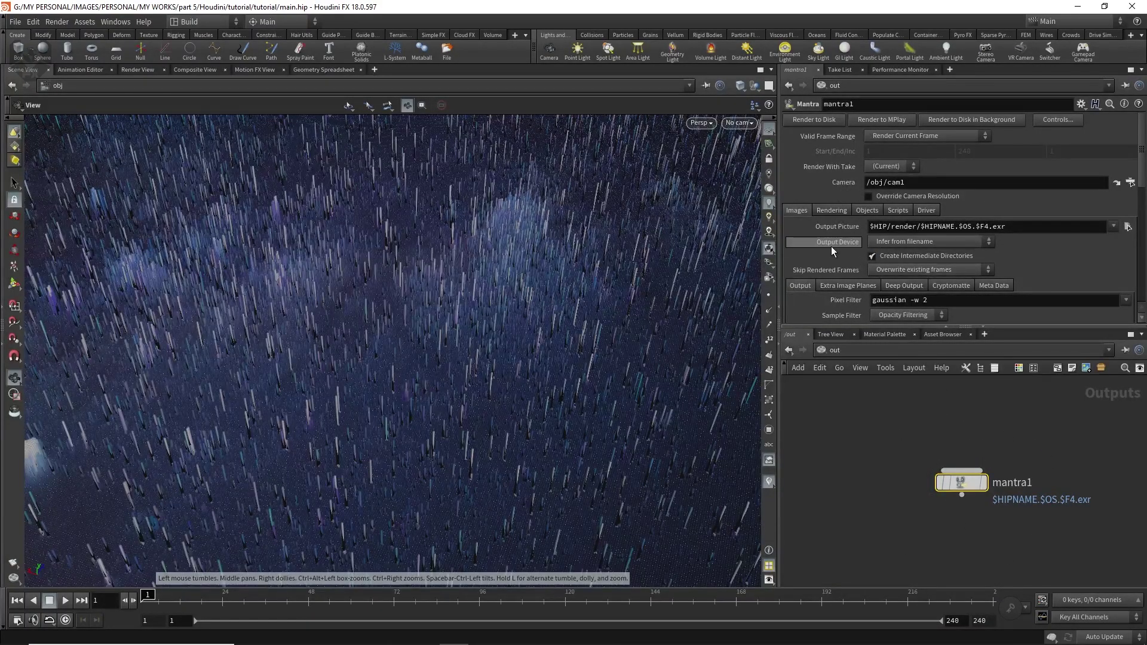
{"action": "scroll", "coordinate": [833, 246], "scroll_direction": "down", "scroll_amount": 3}
{"action": "scroll", "coordinate": [828, 283], "scroll_direction": "down", "scroll_amount": 2}
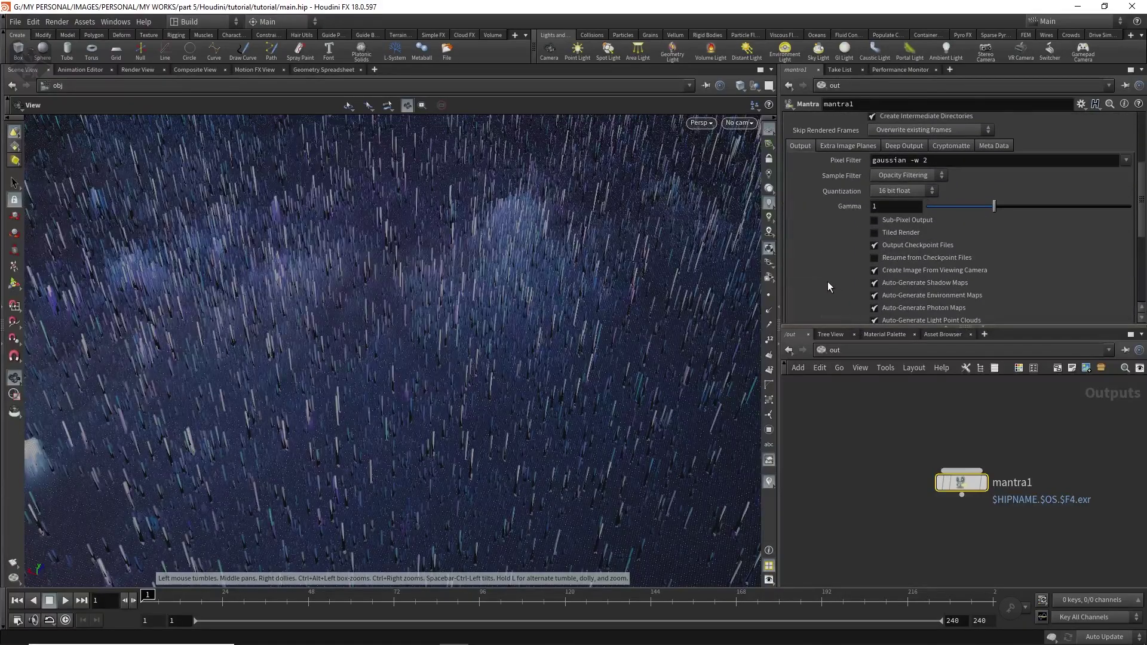
{"action": "scroll", "coordinate": [827, 281], "scroll_direction": "up", "scroll_amount": 5}
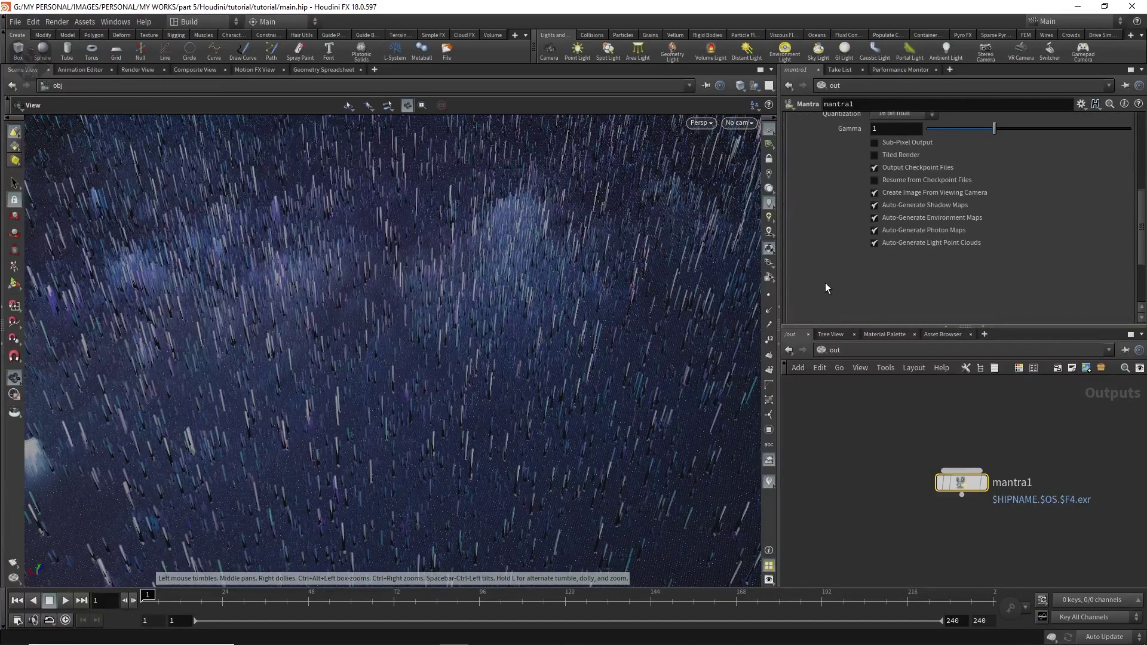
- Return to the obj network, create a new camera from the current view, and place its node beside geo_main
{"action": "left_click", "coordinate": [822, 351]}
{"action": "left_click", "coordinate": [836, 402]}
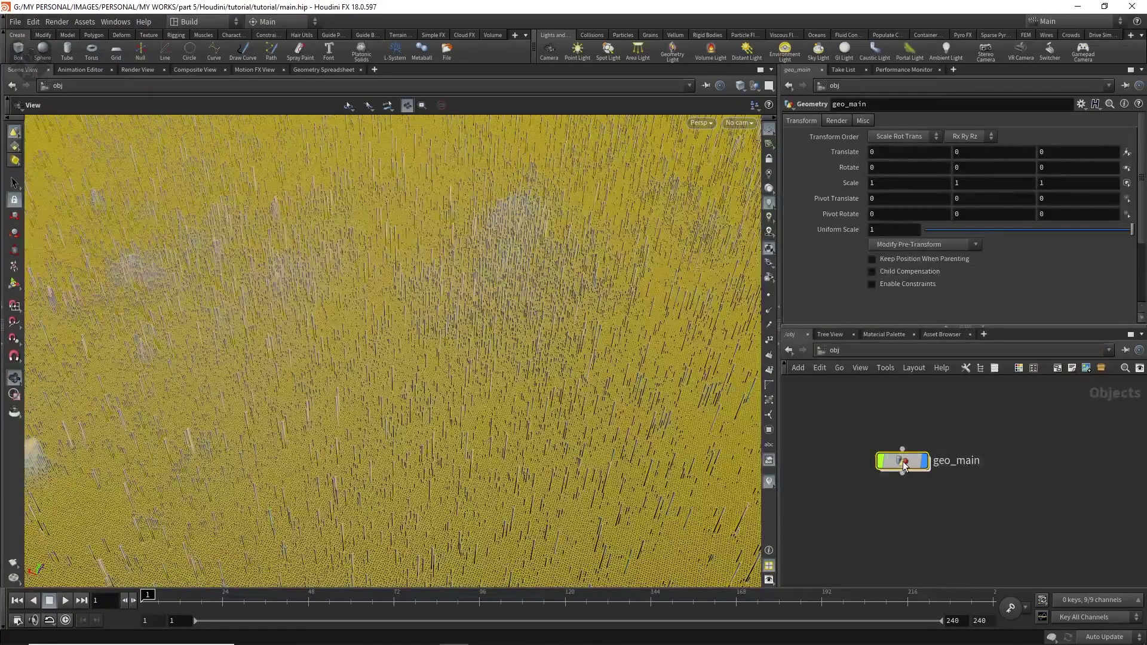
{"action": "left_click_drag", "start_coordinate": [903, 466], "coordinate": [901, 465]}
{"action": "left_click", "coordinate": [969, 483]}
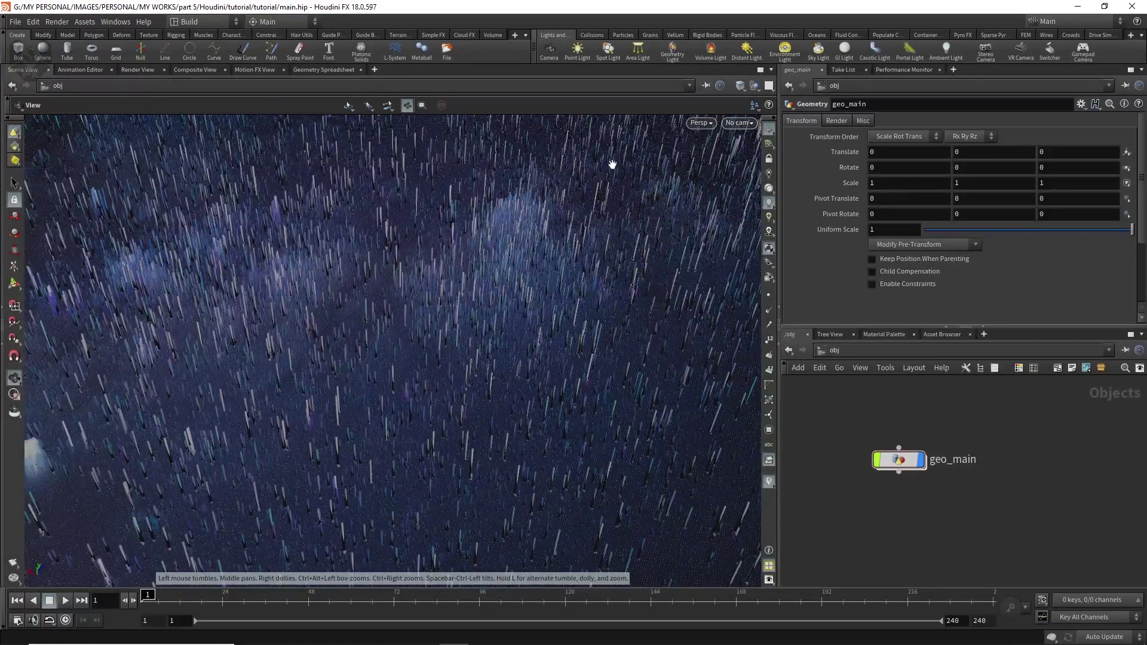
{"action": "left_click", "coordinate": [737, 123]}
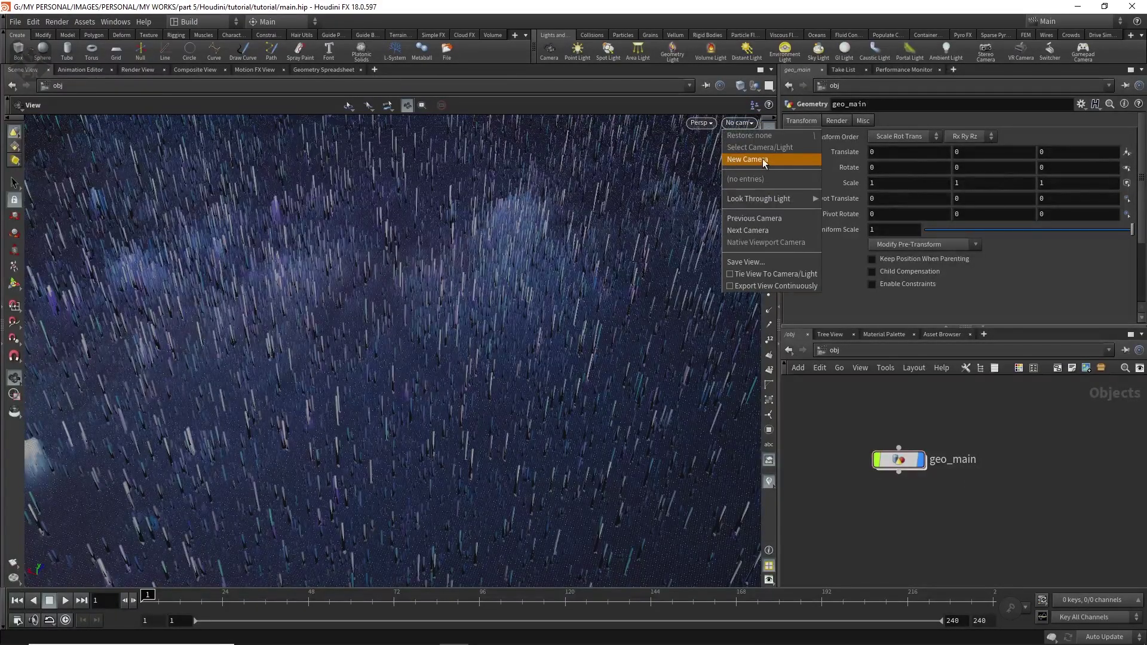
{"action": "left_click", "coordinate": [738, 160]}
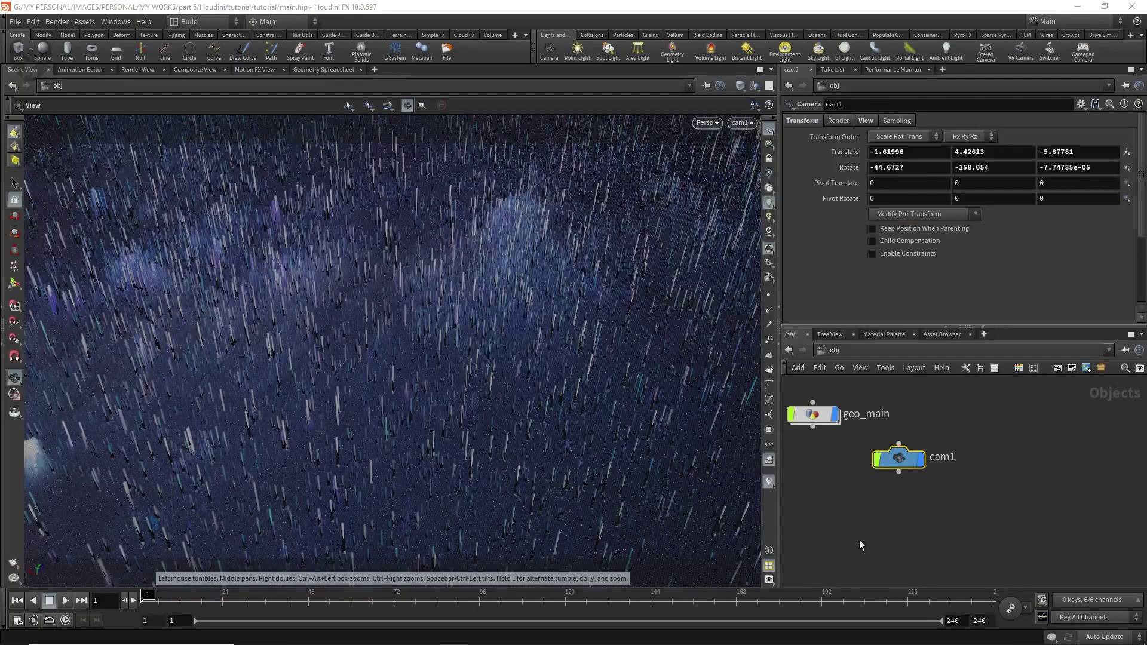
{"action": "left_click_drag", "start_coordinate": [913, 474], "coordinate": [998, 440]}
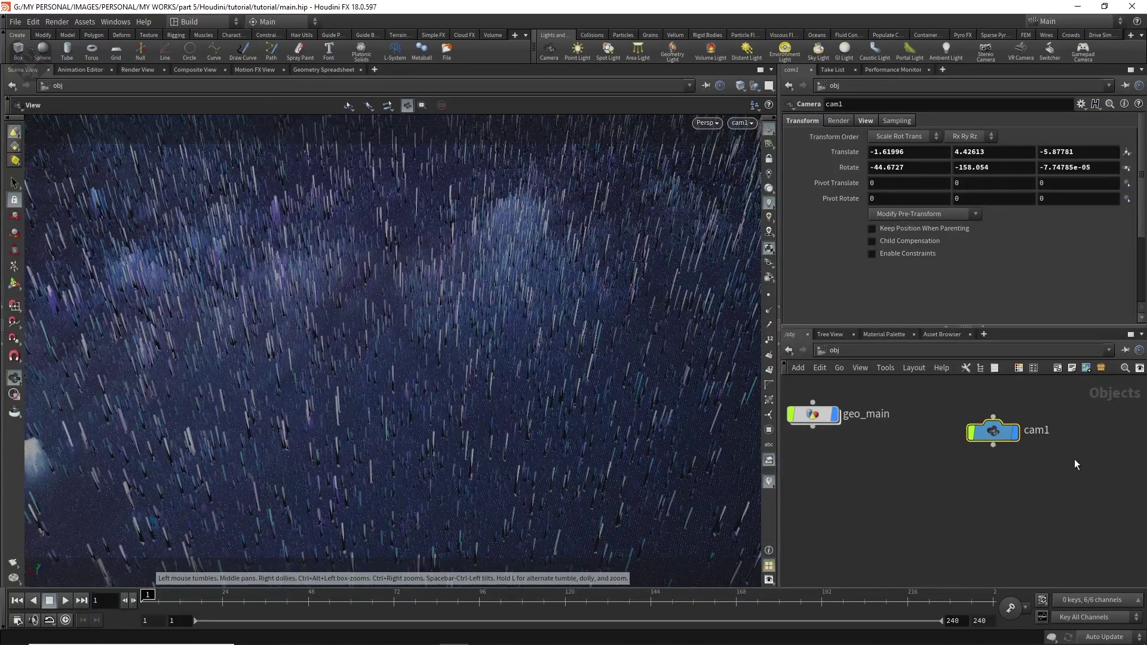
- Rename the new camera render_cam and review its View and Sampling settings
{"action": "double_click", "coordinate": [1036, 431]}
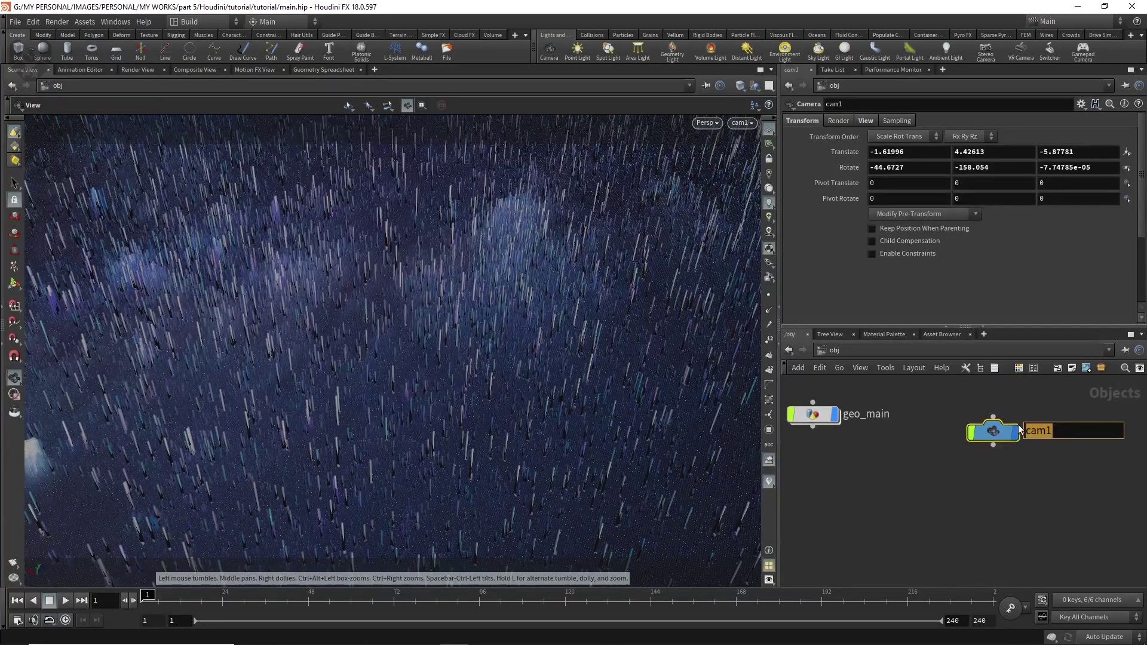
{"action": "type", "text": "render_cam"}
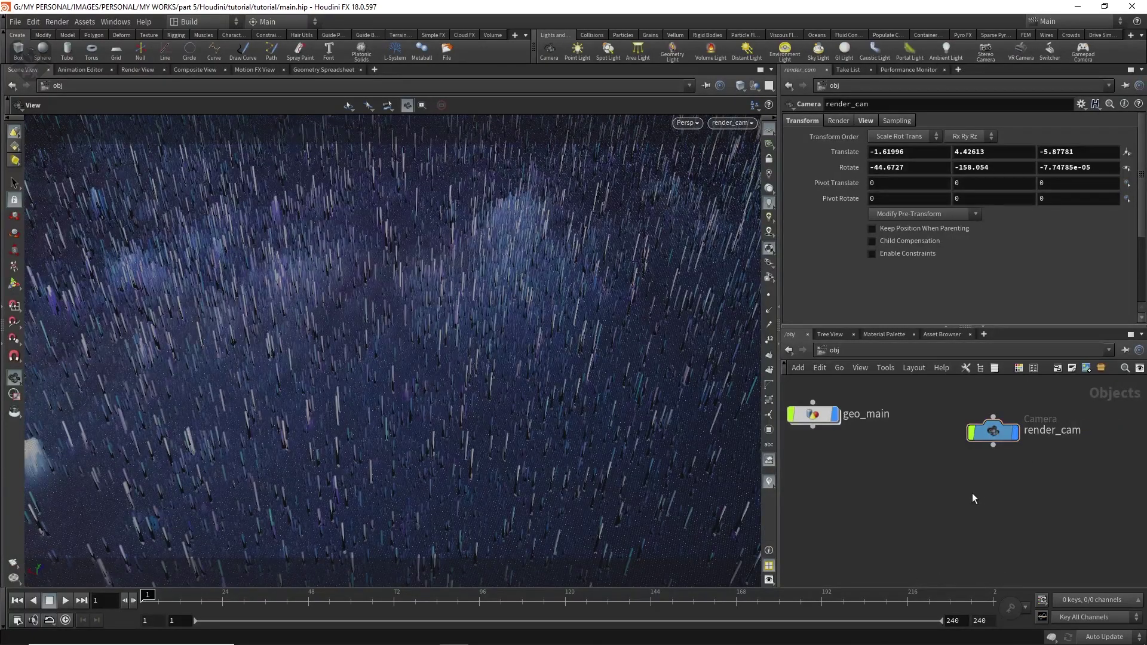
{"action": "left_click", "coordinate": [991, 431]}
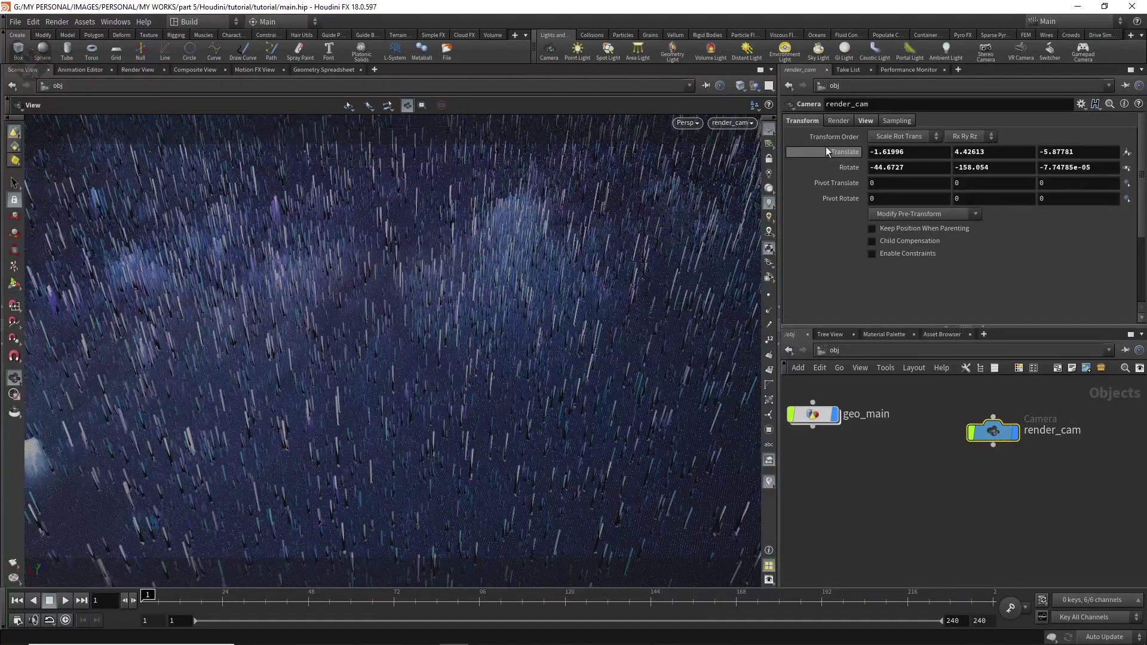
{"action": "left_click", "coordinate": [836, 123]}
{"action": "left_click", "coordinate": [873, 123]}
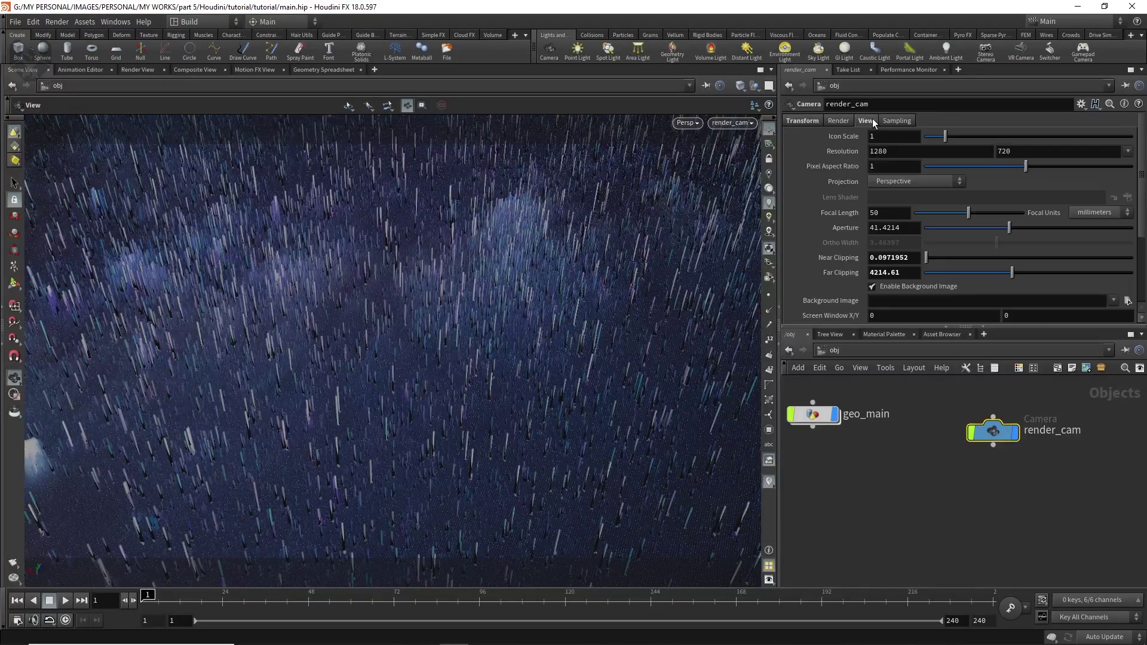
{"action": "left_click", "coordinate": [890, 123]}
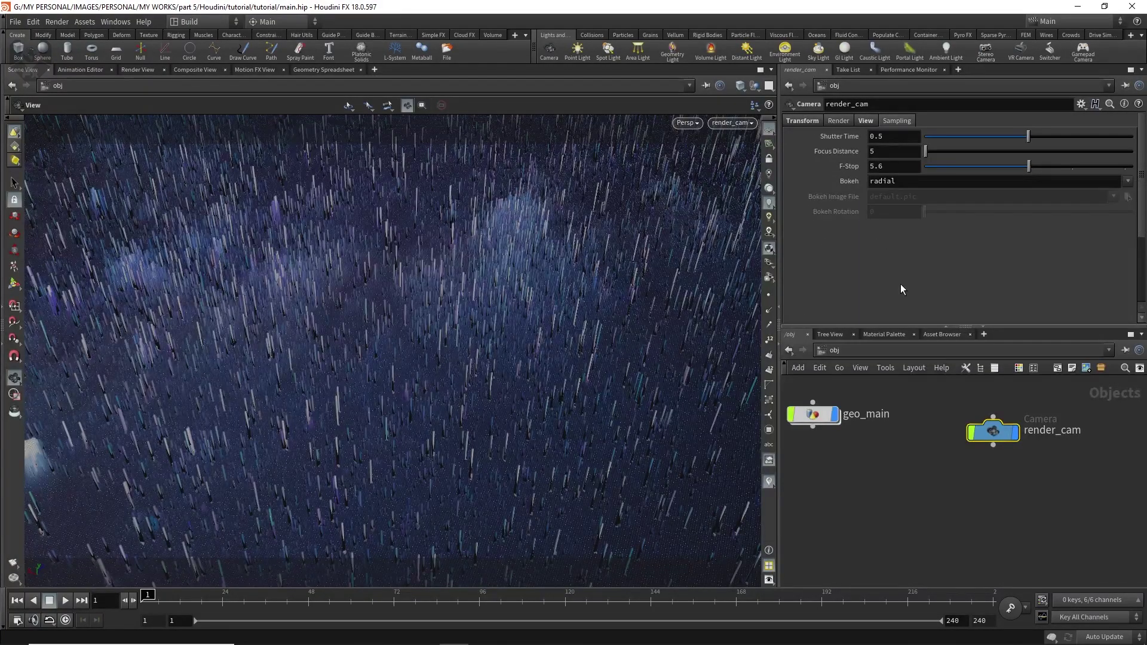
- Space out the geo_main and render_cam nodes and add an Environment Light above the camera node
{"action": "left_click_drag", "start_coordinate": [813, 414], "coordinate": [834, 431]}
{"action": "left_click_drag", "start_coordinate": [996, 440], "coordinate": [997, 529]}
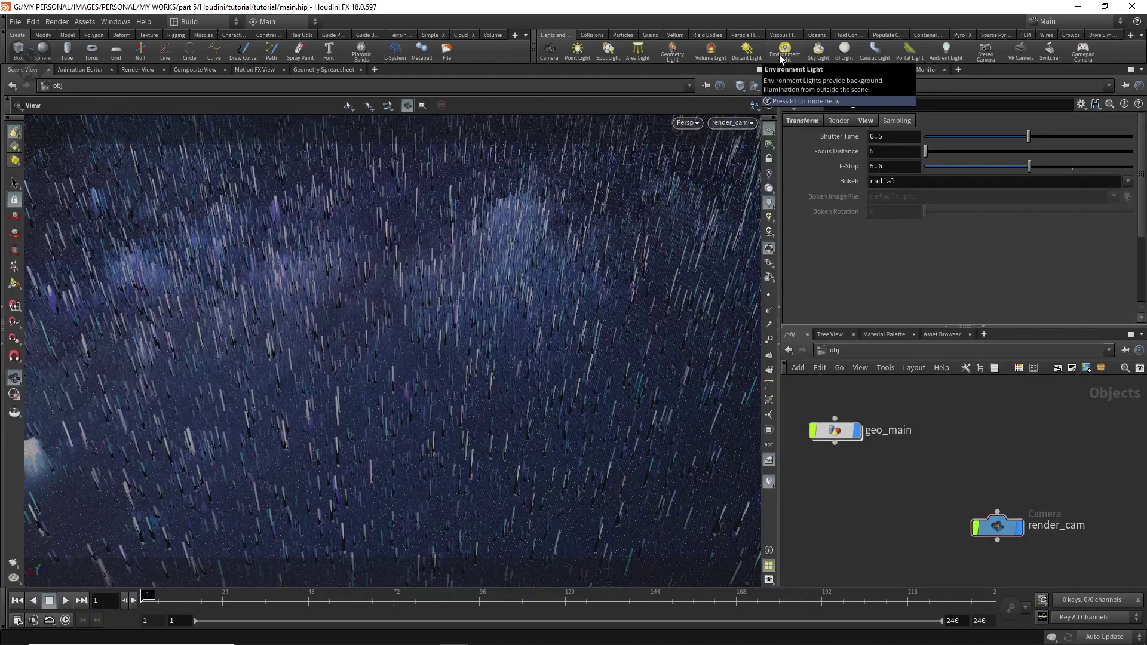
{"action": "left_click_drag", "start_coordinate": [779, 55], "coordinate": [1006, 437]}
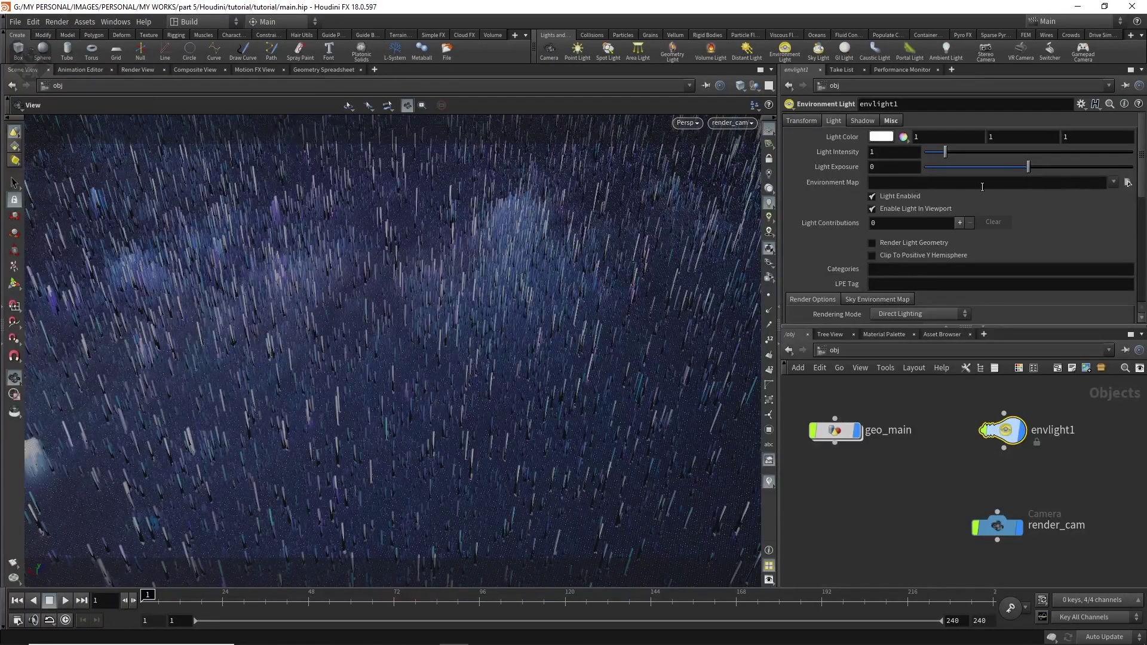
- Examine the Sky Environment Map settings of the environment light
{"action": "scroll", "coordinate": [1089, 233], "scroll_direction": "down", "scroll_amount": 3}
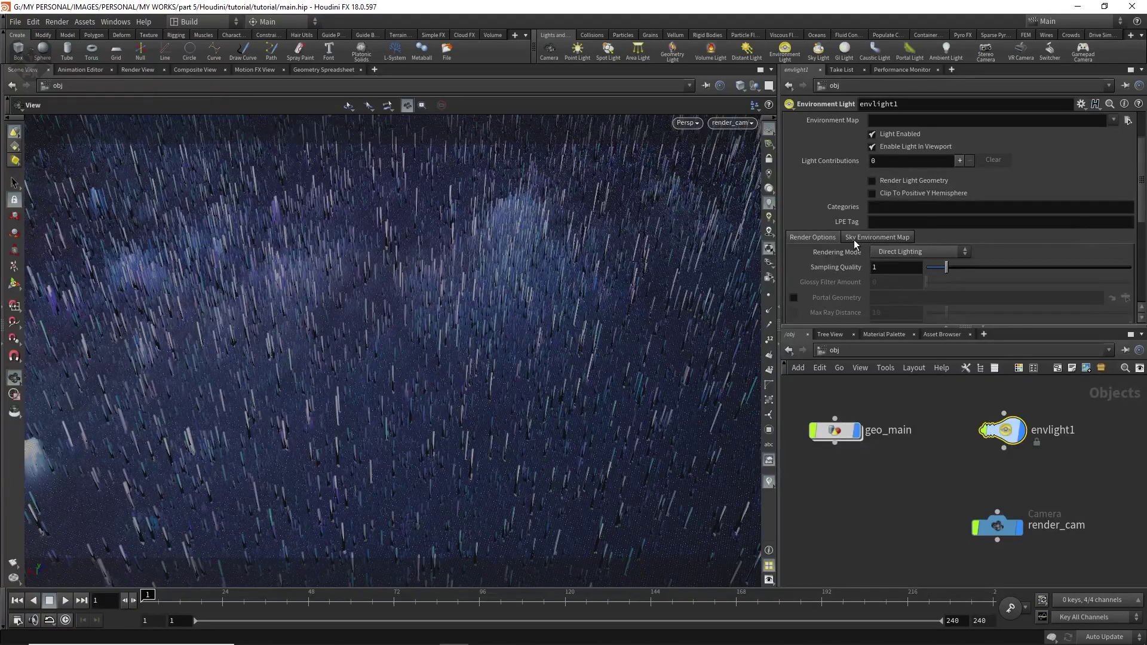
{"action": "left_click", "coordinate": [887, 238]}
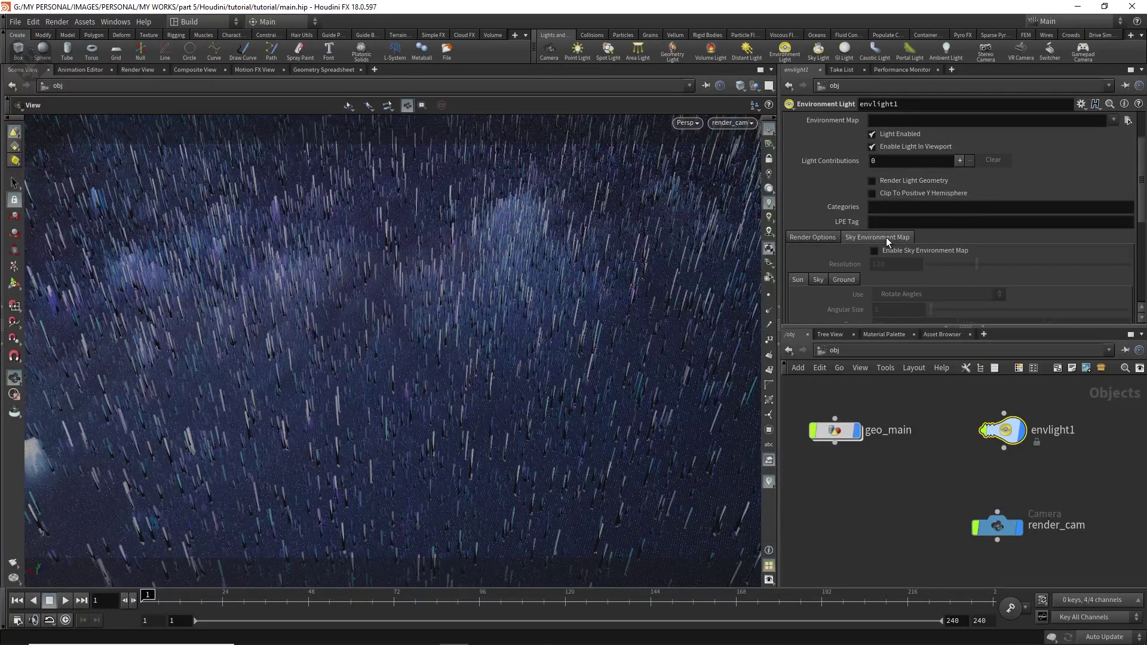
{"action": "scroll", "coordinate": [884, 263], "scroll_direction": "down", "scroll_amount": 3}
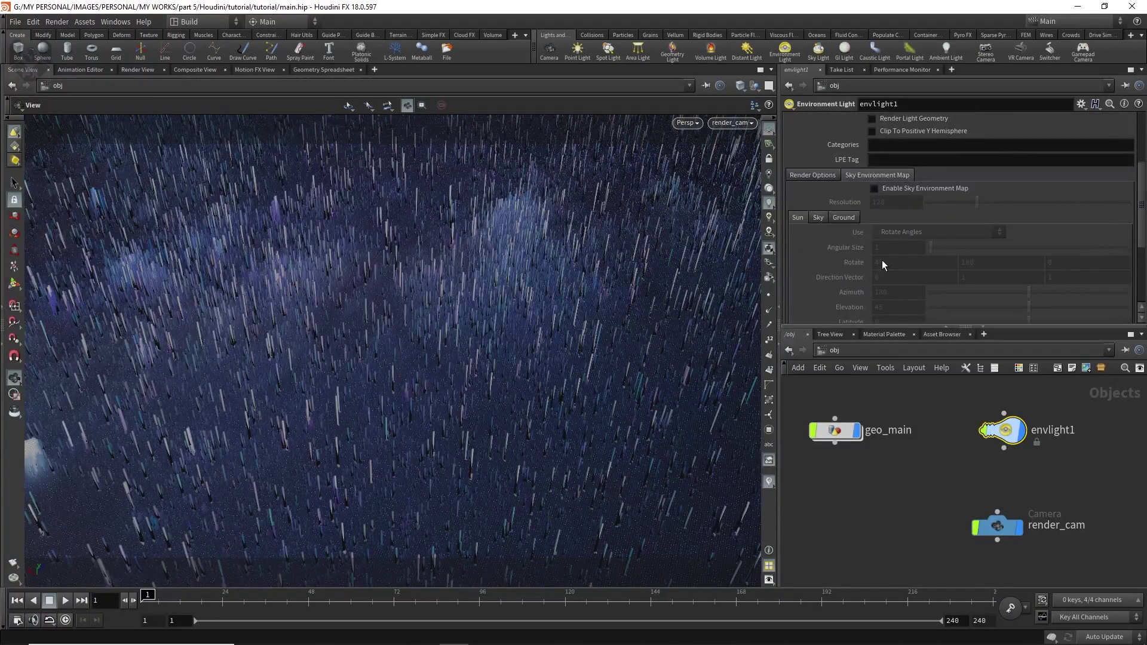
- Enable the Sky Environment Map on envlight1, set its light intensity to 35, and shift its node slightly toward geo_main
{"action": "left_click", "coordinate": [874, 188]}
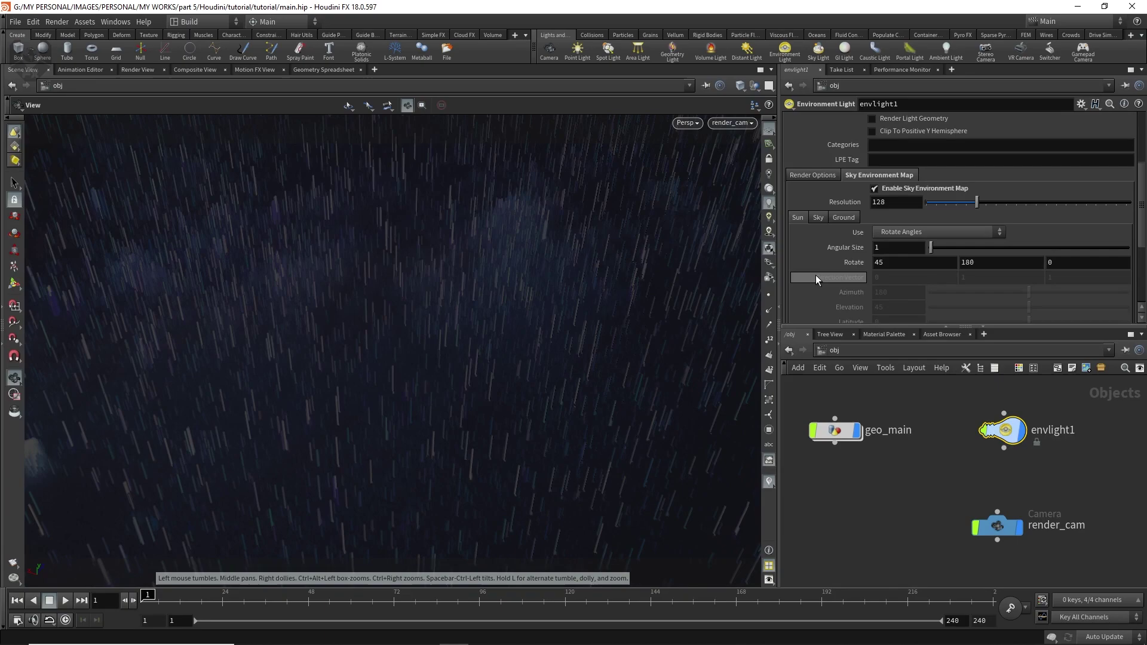
{"action": "scroll", "coordinate": [816, 275], "scroll_direction": "up", "scroll_amount": 5}
{"action": "left_click", "coordinate": [893, 152]}
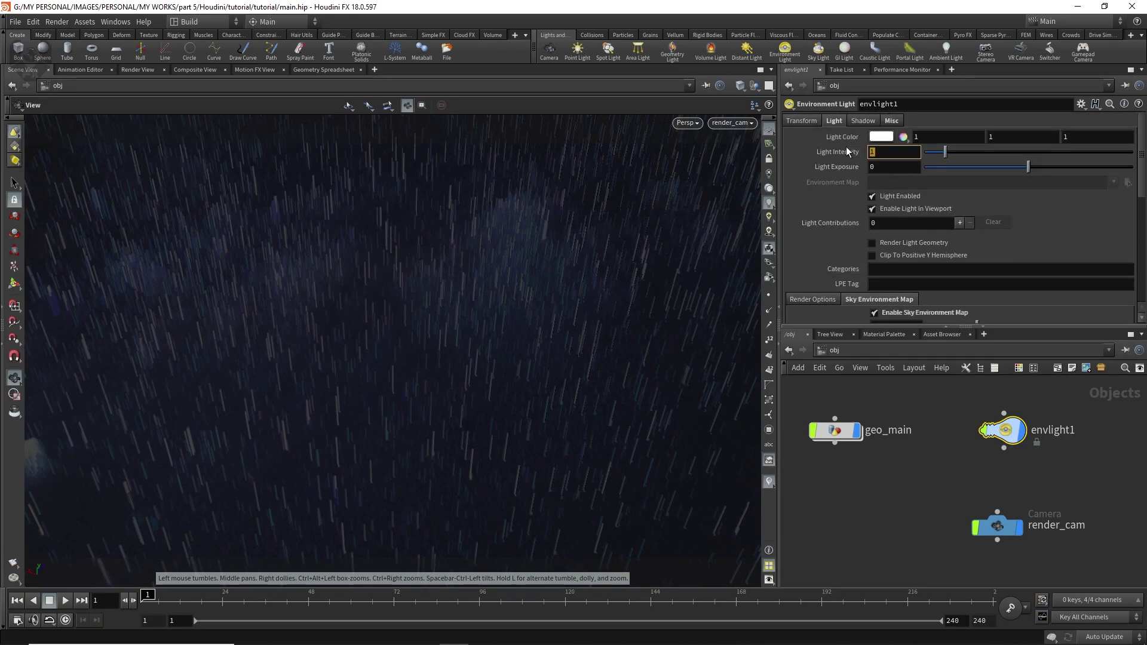
{"action": "type", "text": "35"}
{"action": "key", "text": "Return"}
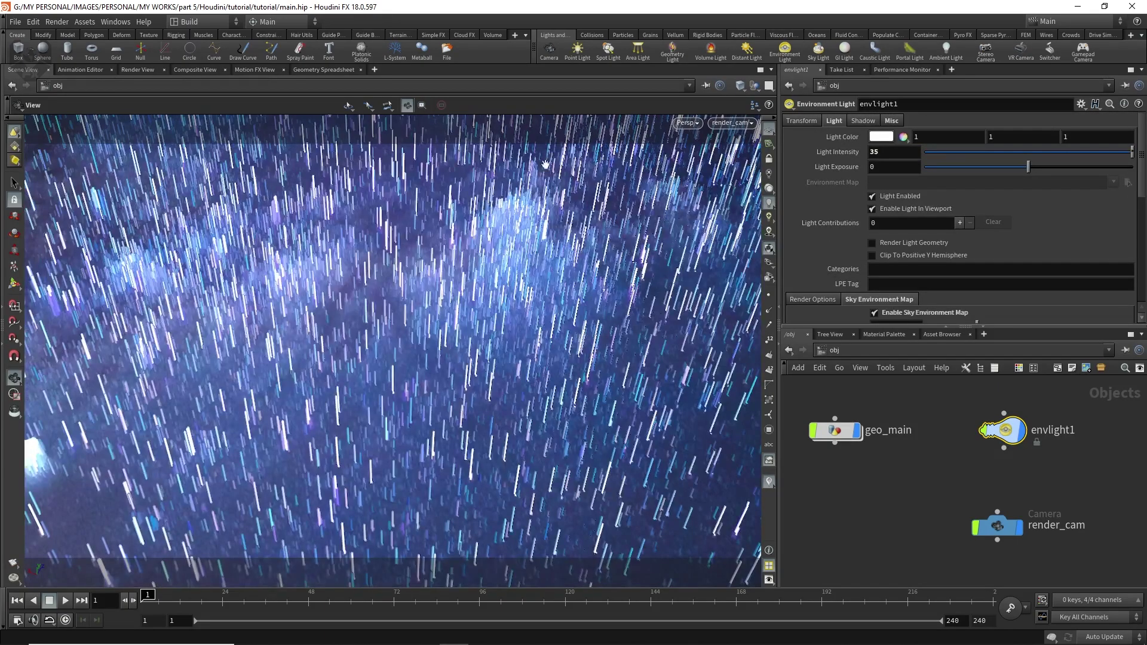
{"action": "left_click_drag", "start_coordinate": [1005, 436], "coordinate": [990, 436]}
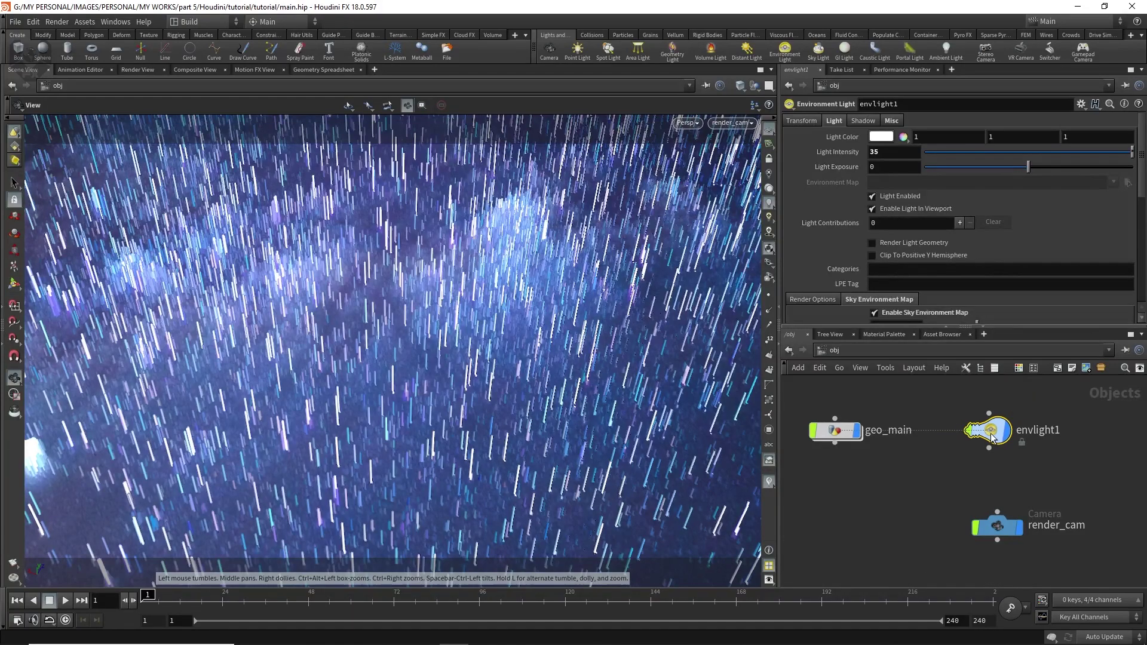
{"action": "left_click", "coordinate": [940, 467]}
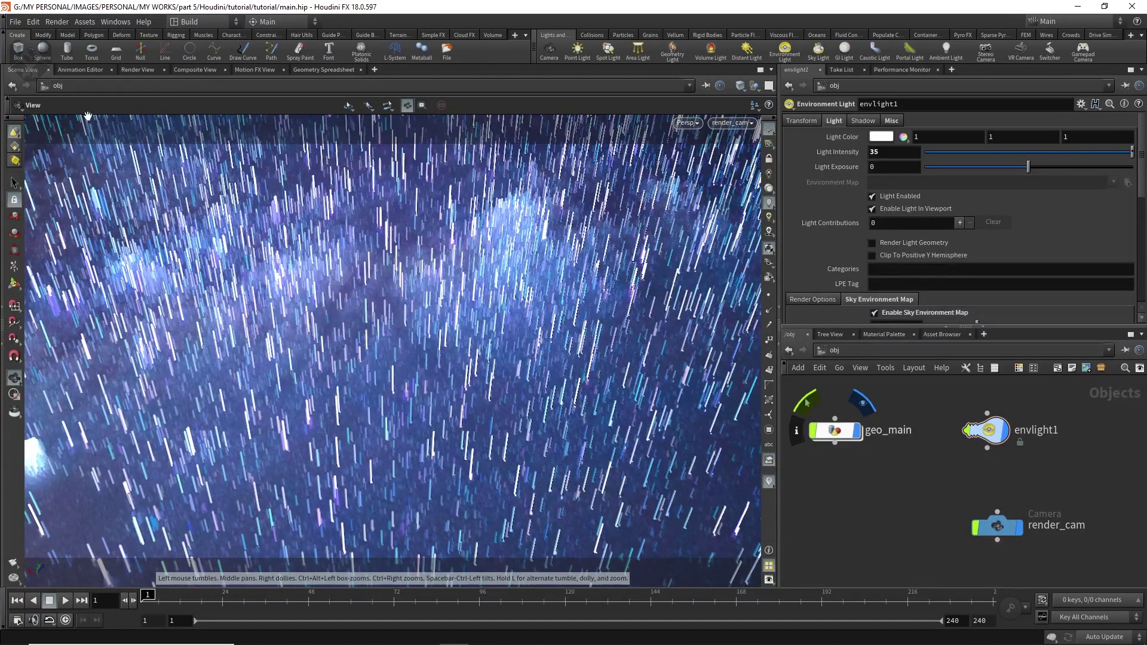
- Start a preview render of /out/mantra1 through /obj/render_cam and inspect the extruded surface up close
{"action": "left_click", "coordinate": [137, 70]}
{"action": "left_click", "coordinate": [236, 86]}
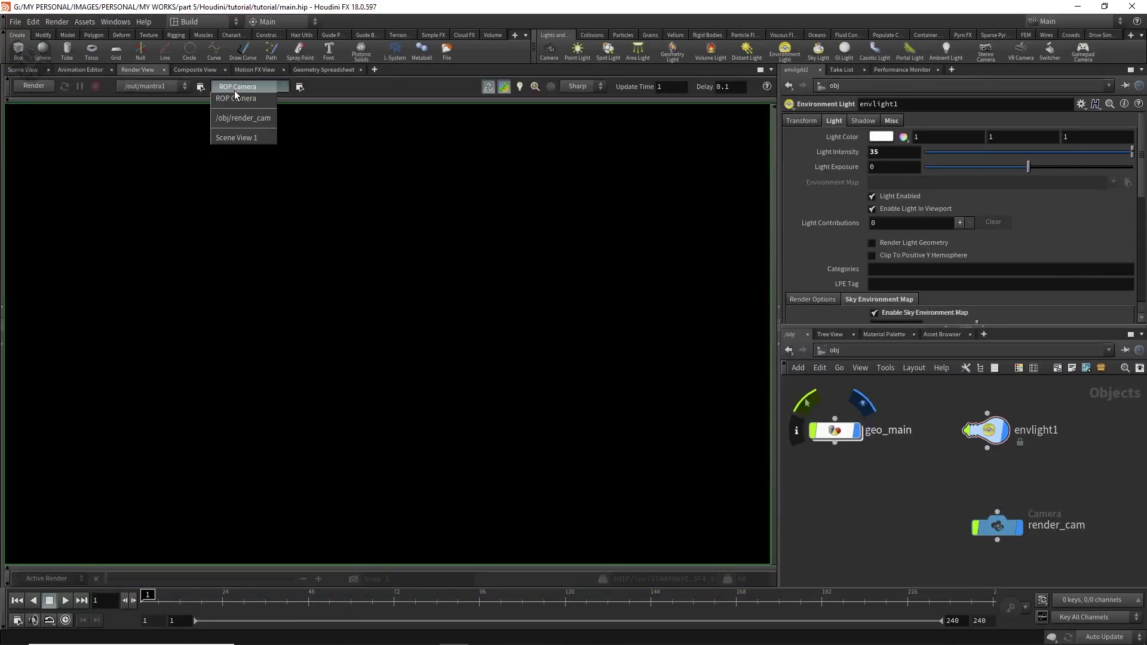
{"action": "left_click", "coordinate": [224, 117]}
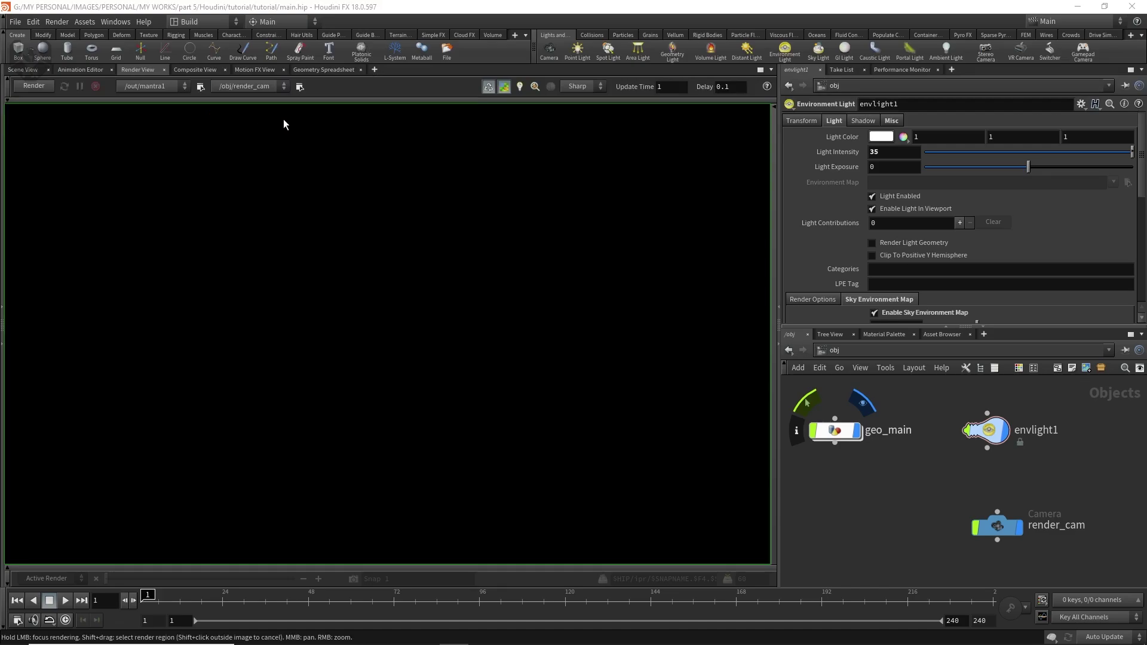
{"action": "left_click", "coordinate": [505, 88]}
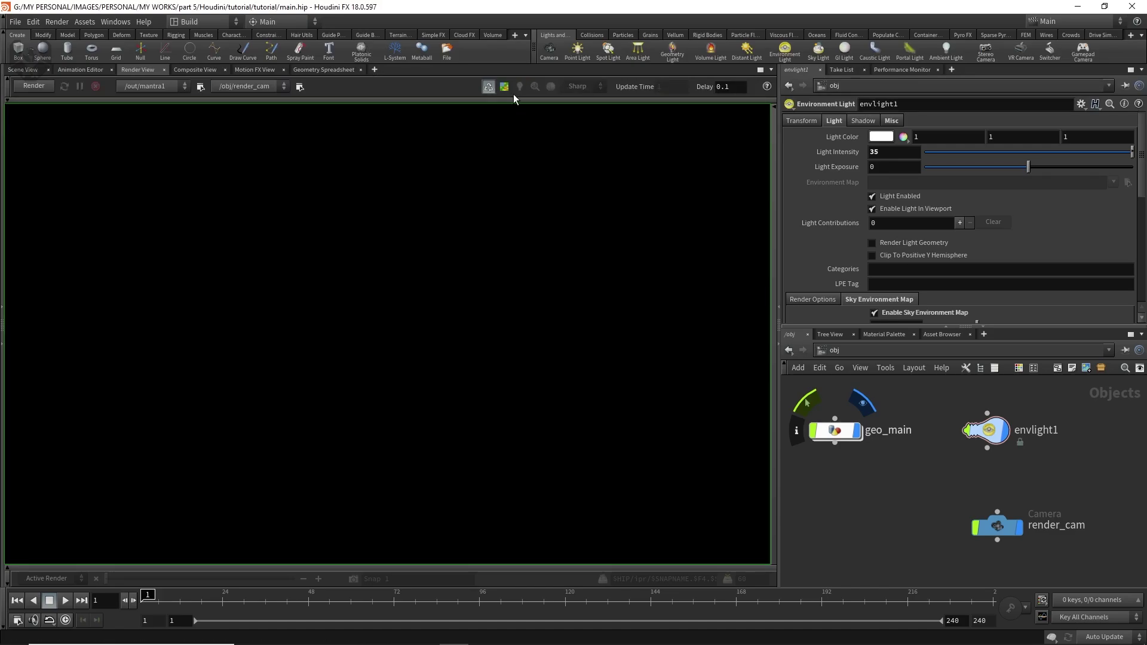
{"action": "left_click", "coordinate": [504, 89]}
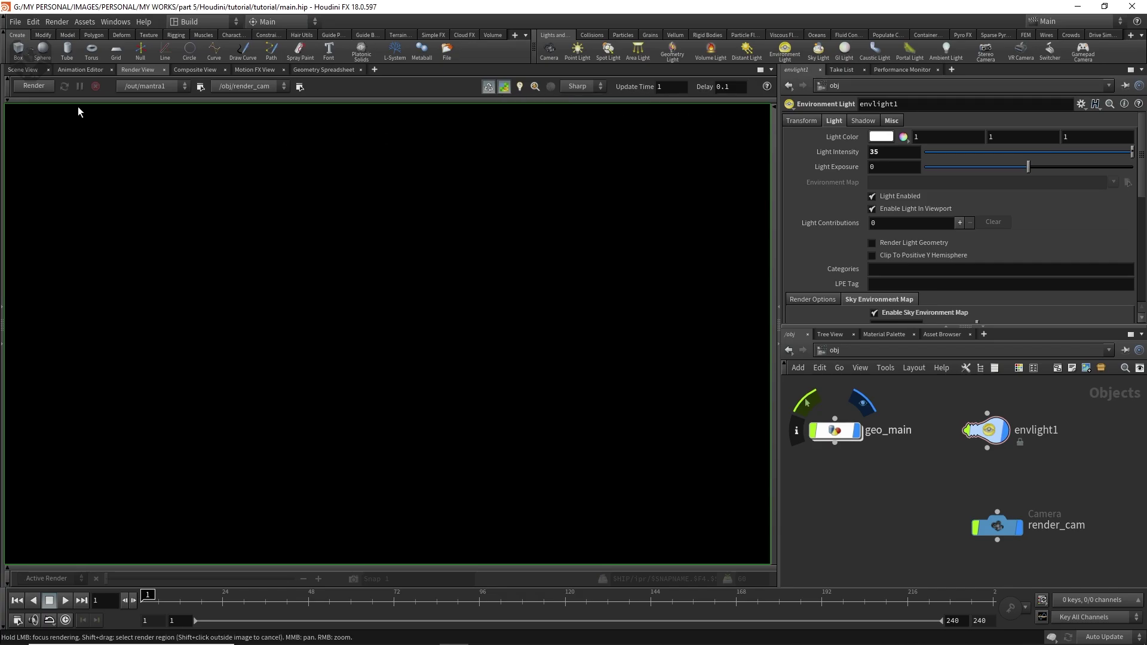
{"action": "left_click", "coordinate": [30, 88]}
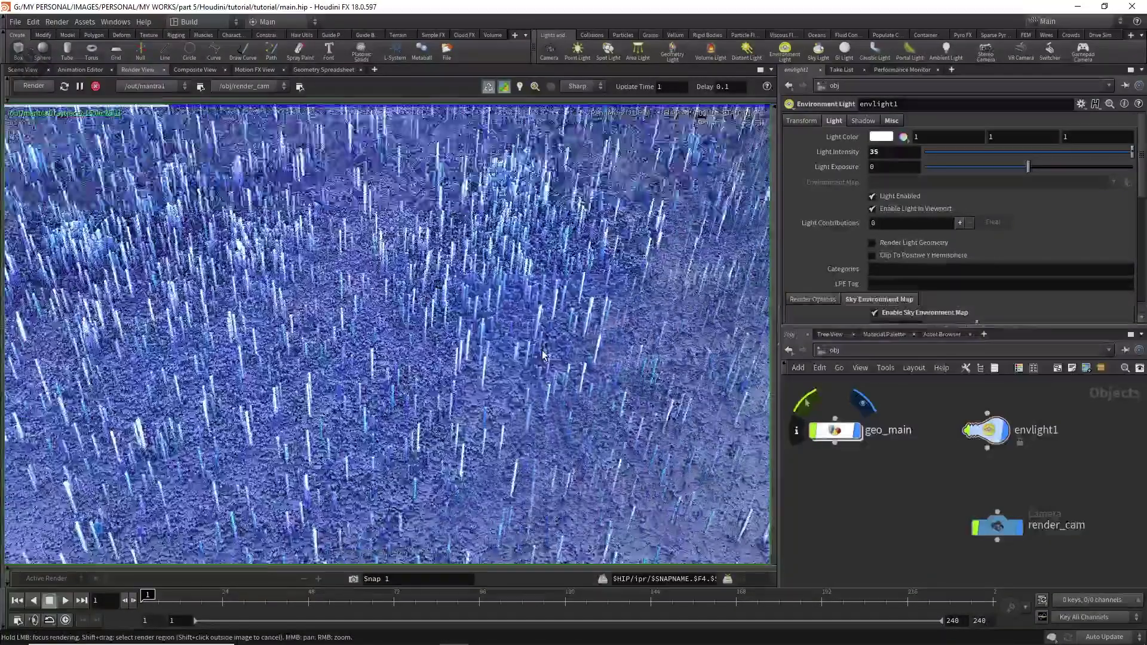
{"action": "right_click_drag", "start_coordinate": [545, 351], "coordinate": [555, 360]}
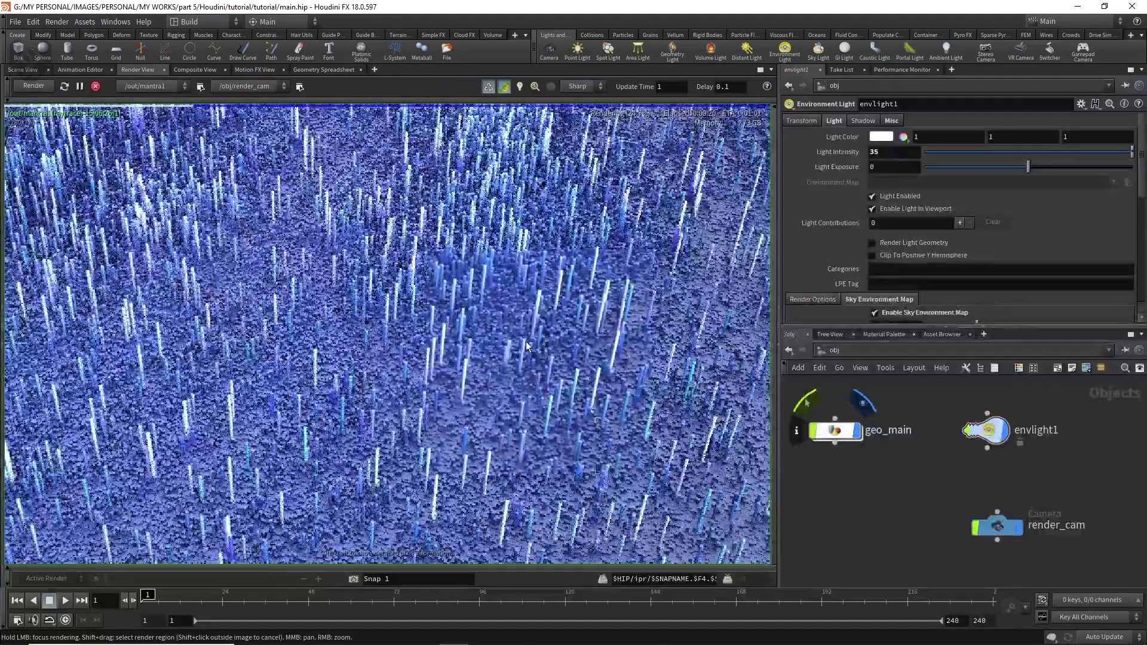
{"action": "key", "text": "h"}
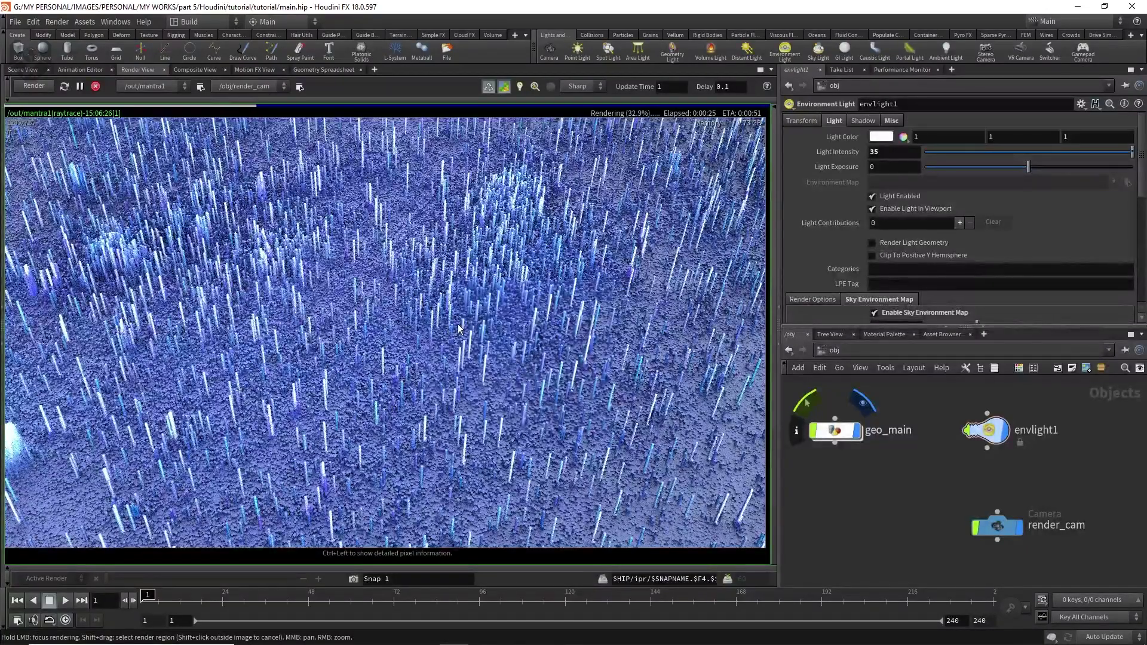
- Add a Principled Shader from the material gallery to /mat and open its node
{"action": "left_click", "coordinate": [888, 334]}
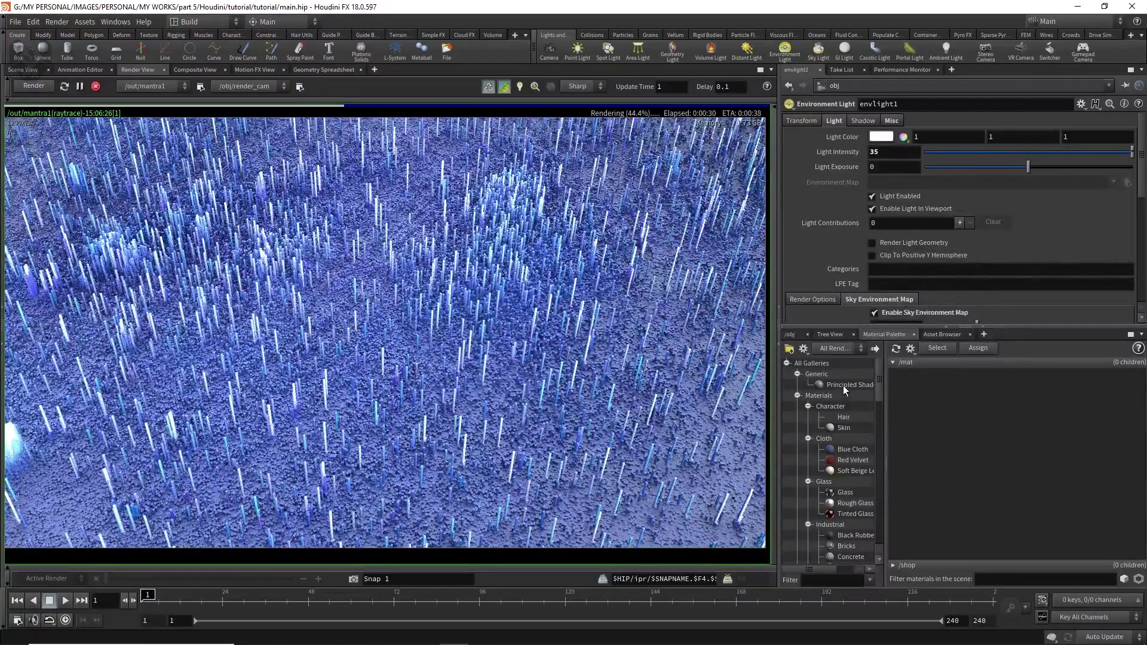
{"action": "left_click", "coordinate": [843, 385]}
{"action": "left_click_drag", "start_coordinate": [844, 385], "coordinate": [927, 385]}
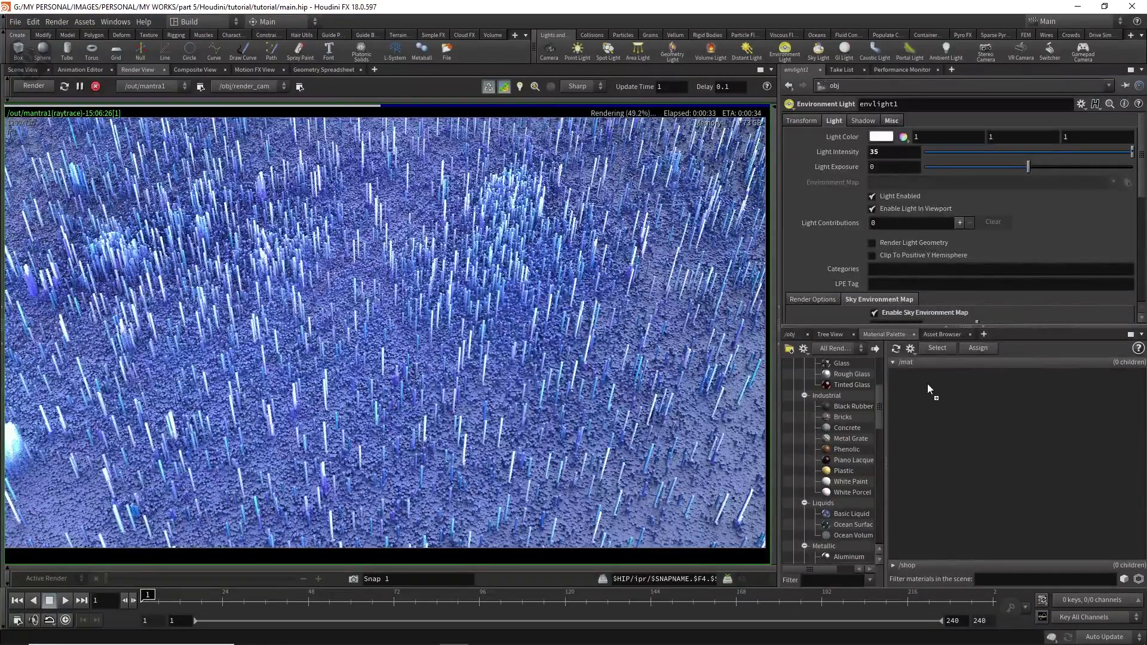
{"action": "double_click", "coordinate": [913, 392]}
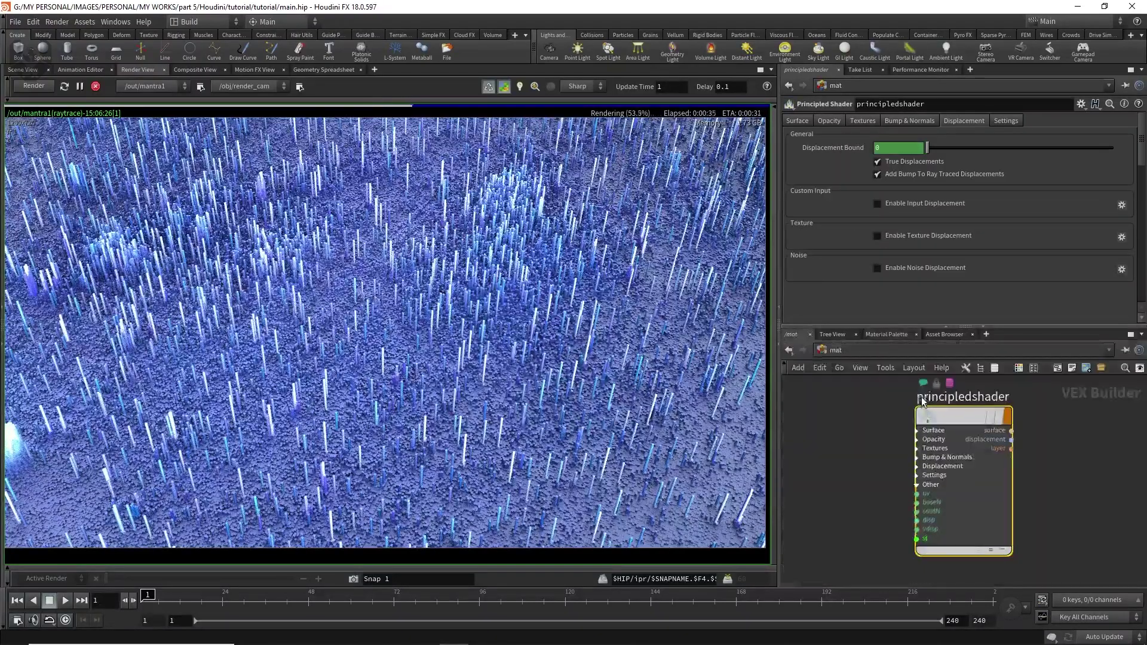
- Examine the Principled Shader's opacity, texture, bump, displacement, general and surface reflection settings
{"action": "left_click", "coordinate": [797, 122]}
{"action": "left_click", "coordinate": [828, 122]}
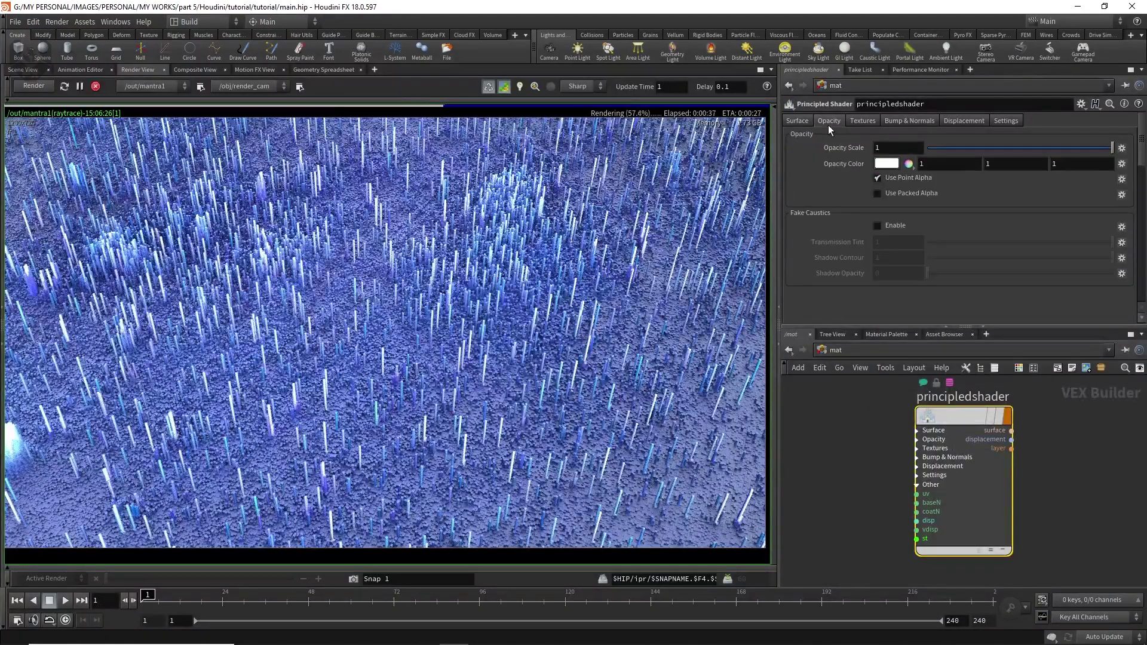
{"action": "left_click", "coordinate": [862, 121]}
{"action": "left_click", "coordinate": [890, 120]}
{"action": "left_click", "coordinate": [980, 122]}
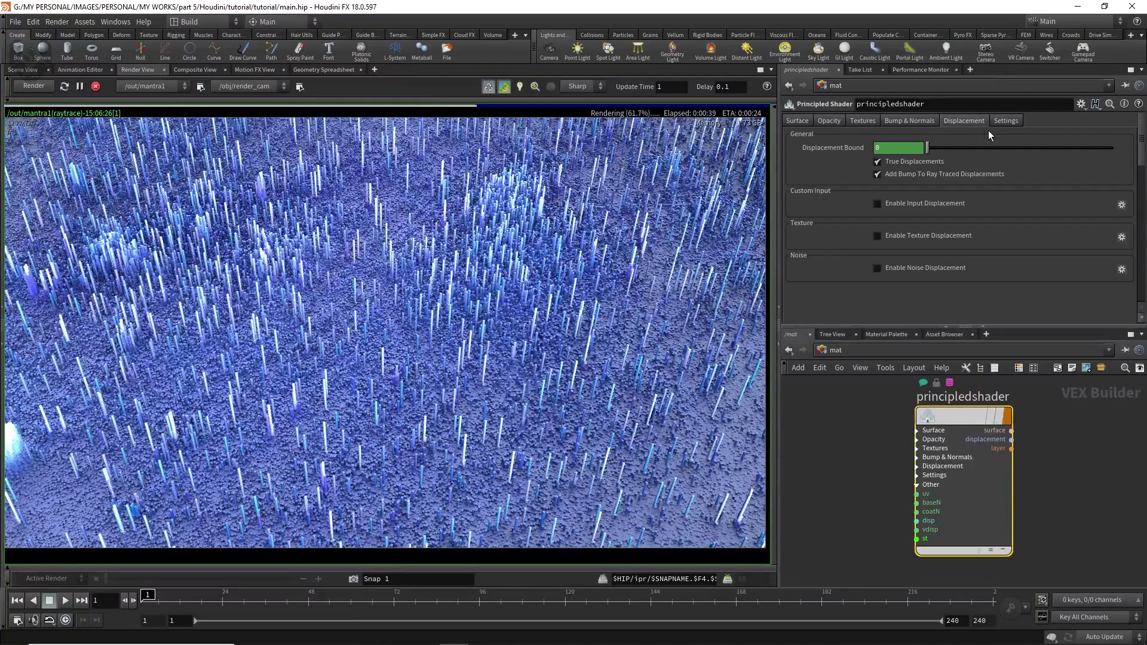
{"action": "left_click", "coordinate": [1006, 121]}
{"action": "left_click", "coordinate": [790, 122]}
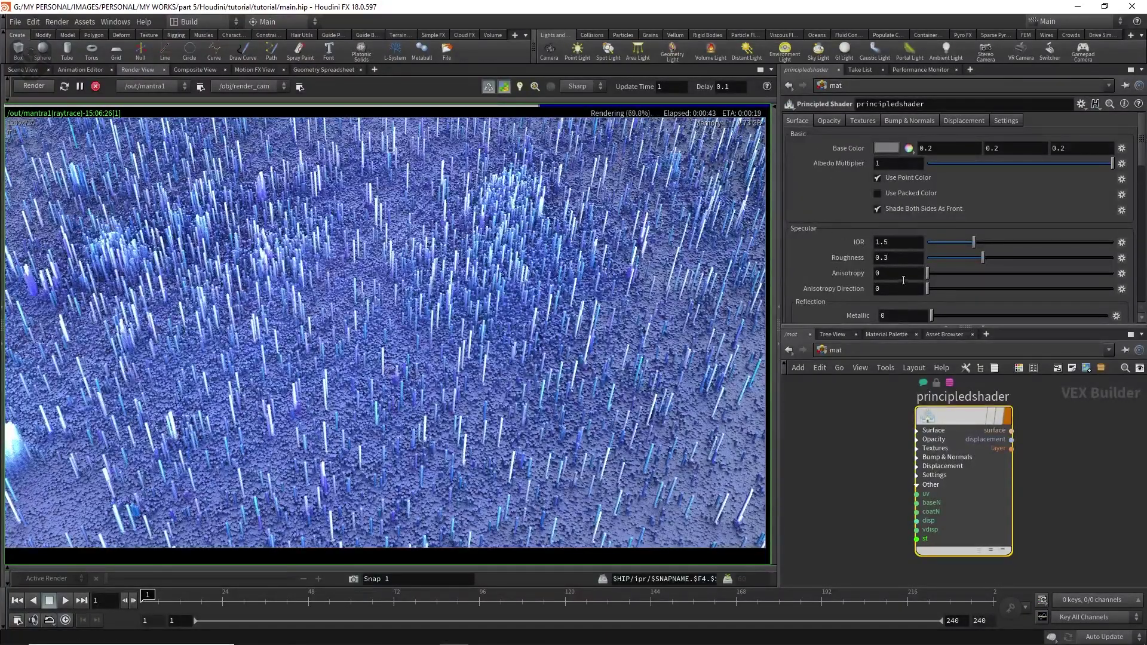
{"action": "scroll", "coordinate": [832, 258], "scroll_direction": "down", "scroll_amount": 2}
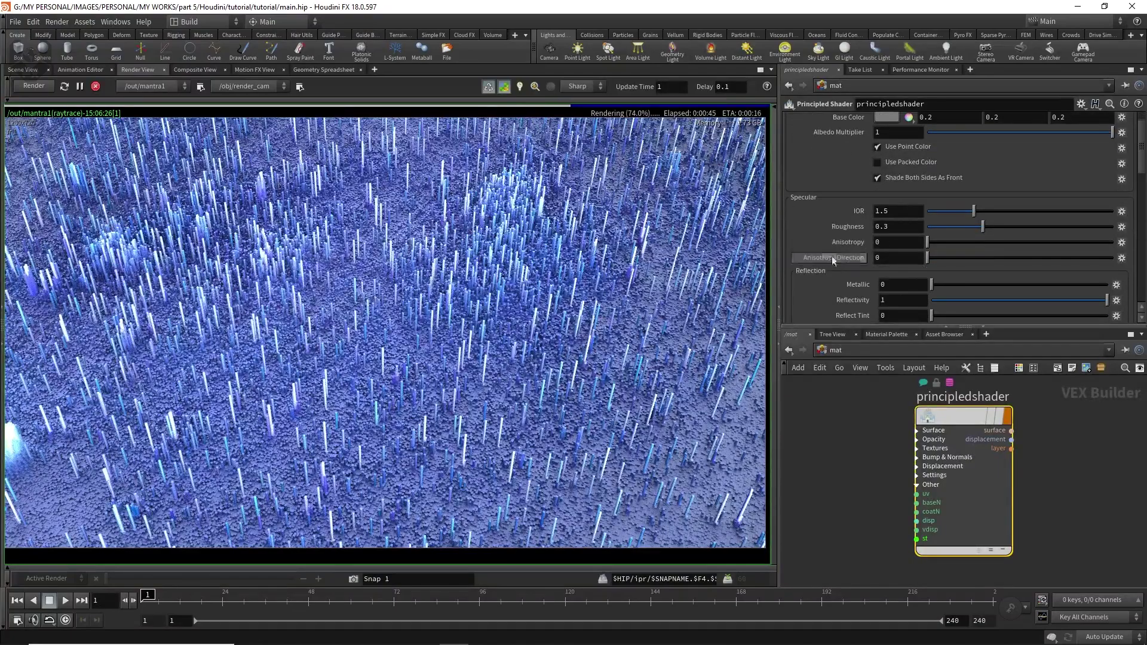
{"action": "scroll", "coordinate": [829, 272], "scroll_direction": "down", "scroll_amount": 2}
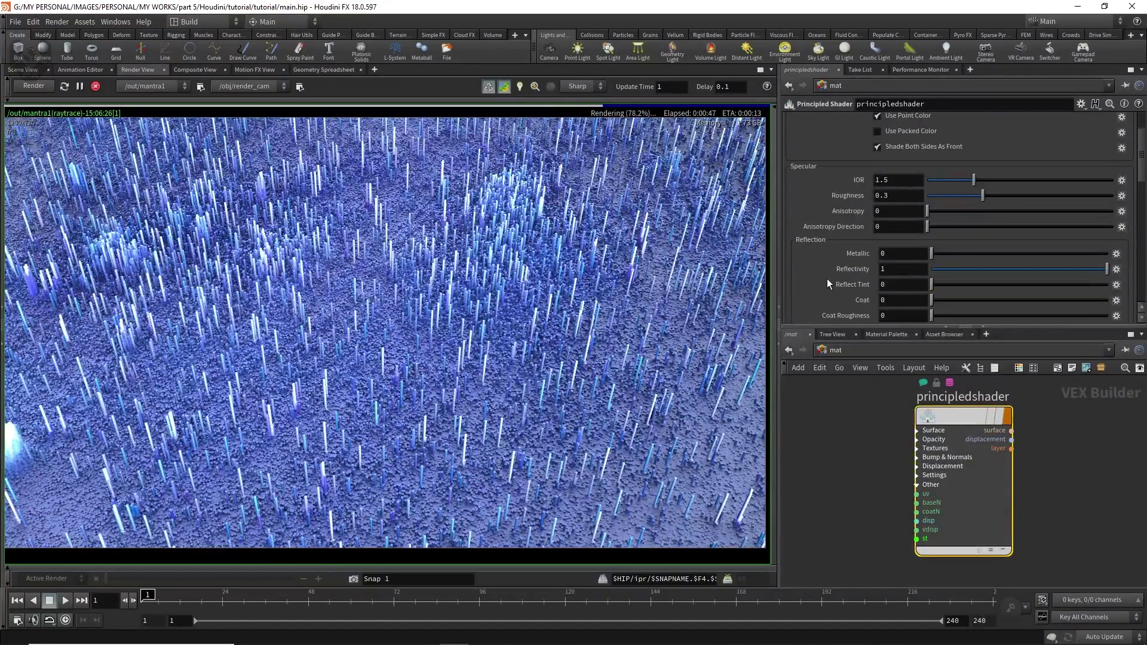
- Set the Principled Shader's Metallic to 1, Roughness to 0.329 and Reflect Tint to 0.112
{"action": "scroll", "coordinate": [825, 283], "scroll_direction": "up", "scroll_amount": 2}
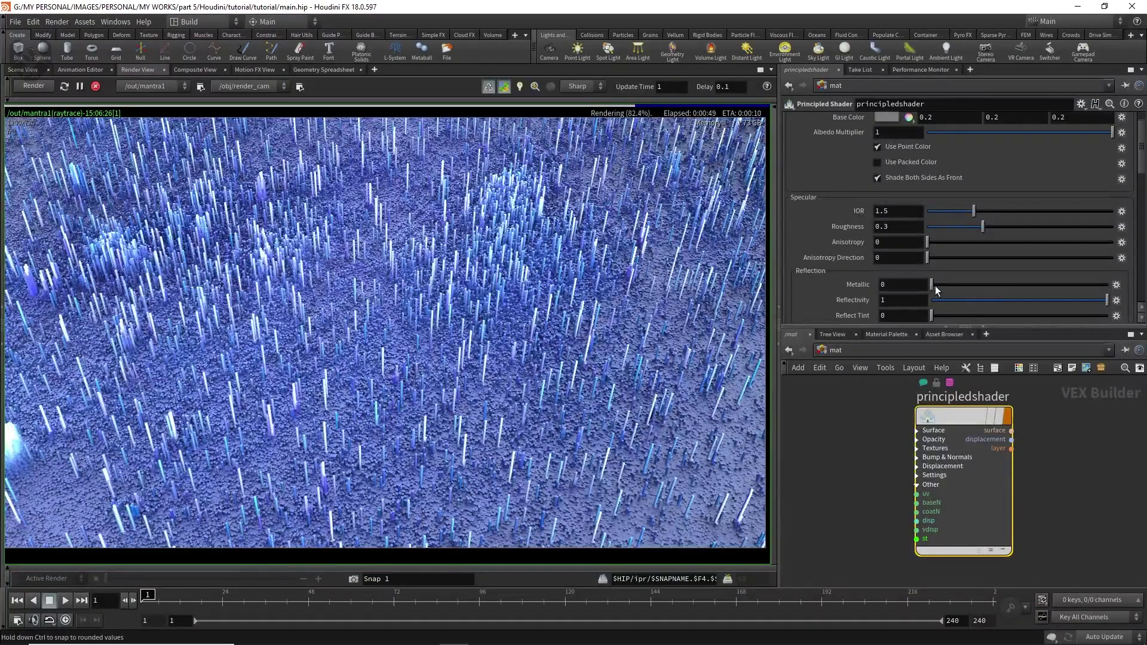
{"action": "left_click_drag", "start_coordinate": [932, 285], "coordinate": [1109, 285]}
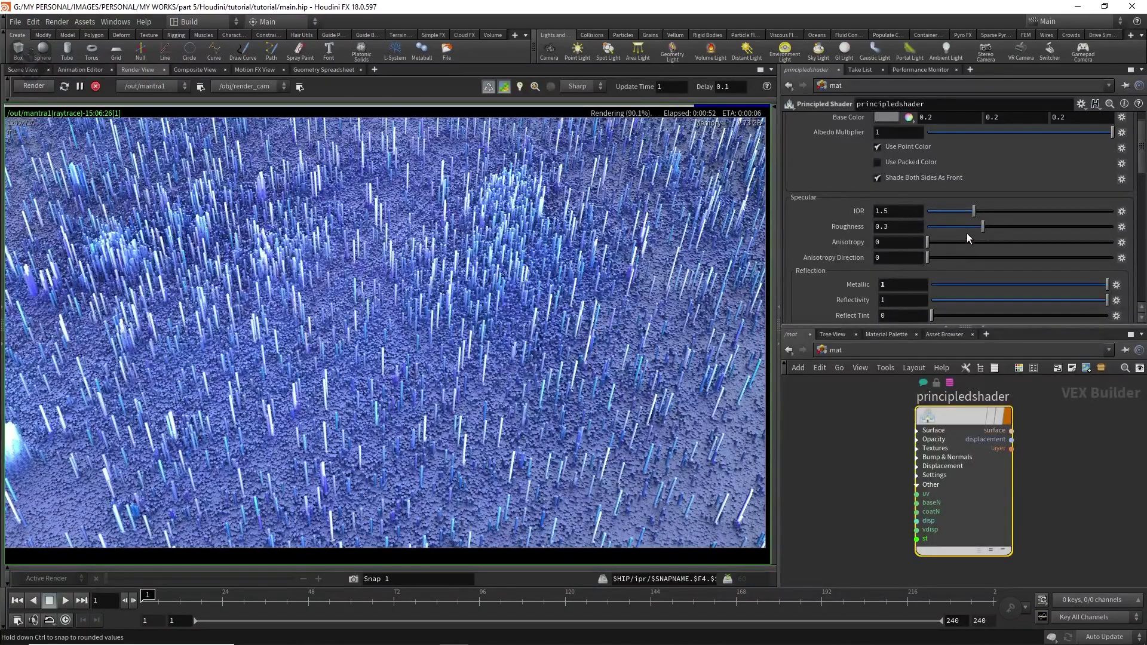
{"action": "left_click_drag", "start_coordinate": [983, 227], "coordinate": [988, 227]}
{"action": "scroll", "coordinate": [866, 285], "scroll_direction": "down", "scroll_amount": 1}
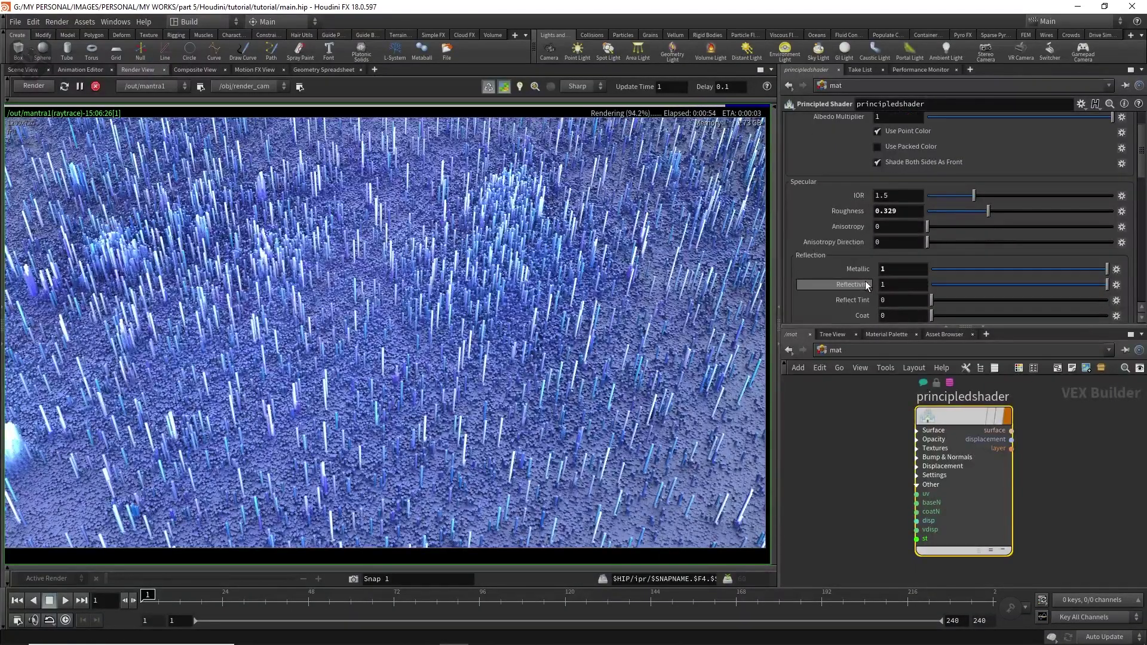
{"action": "left_click_drag", "start_coordinate": [932, 301], "coordinate": [952, 303]}
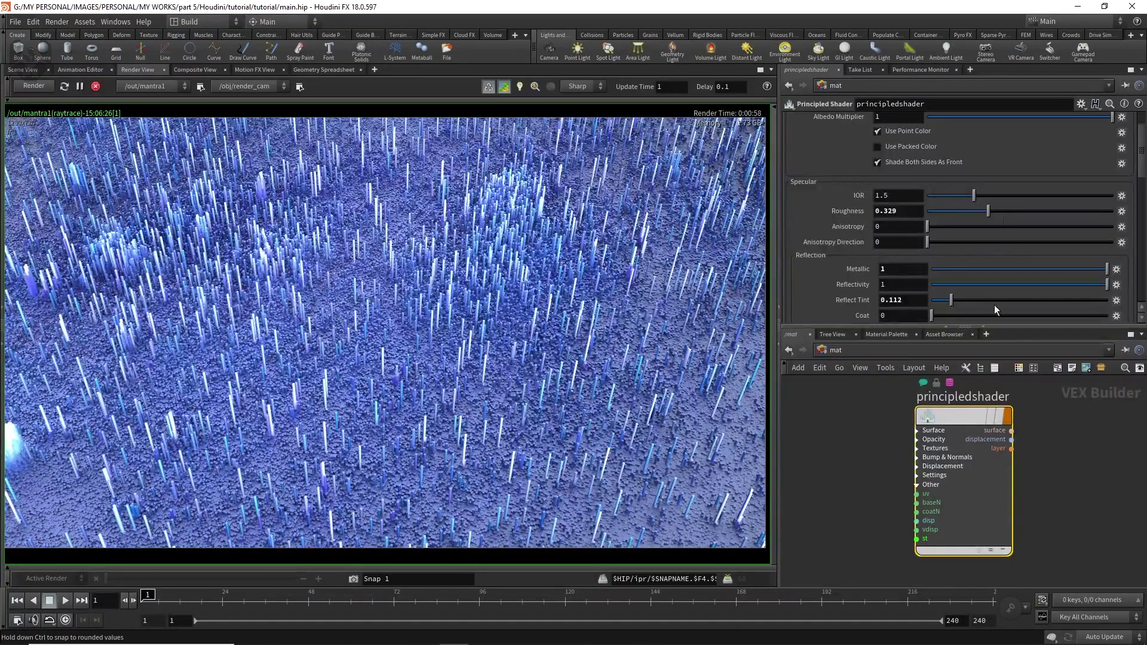
- Stop the preview render and assign the Principled Shader to the extruded surface in the scene view
{"action": "left_click", "coordinate": [96, 86]}
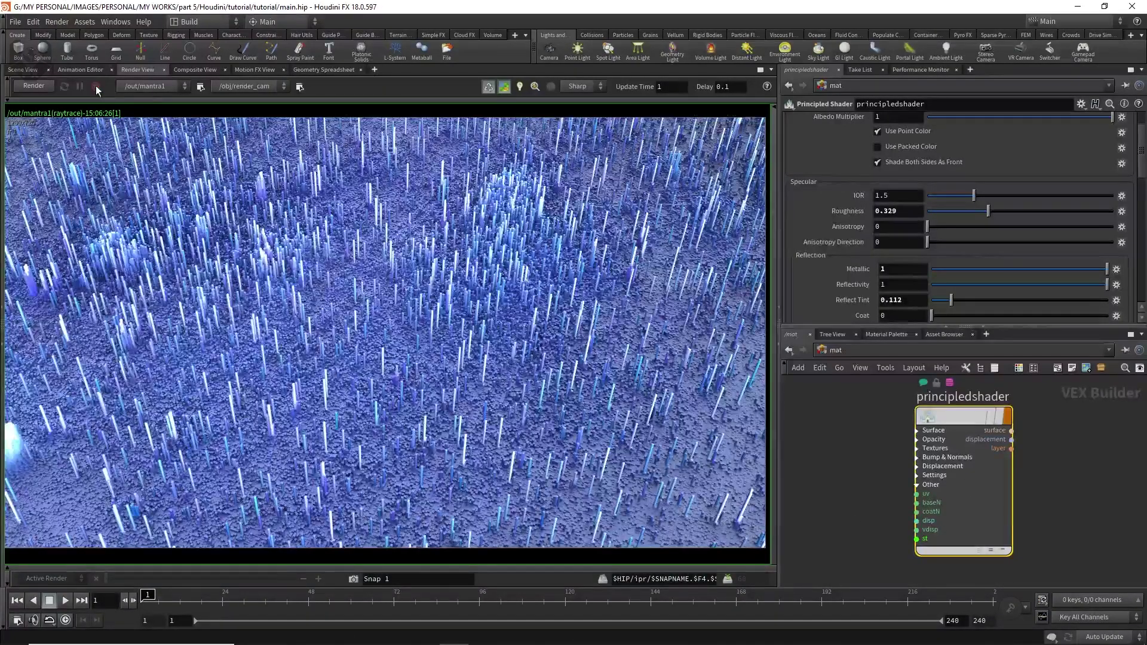
{"action": "left_click", "coordinate": [29, 71]}
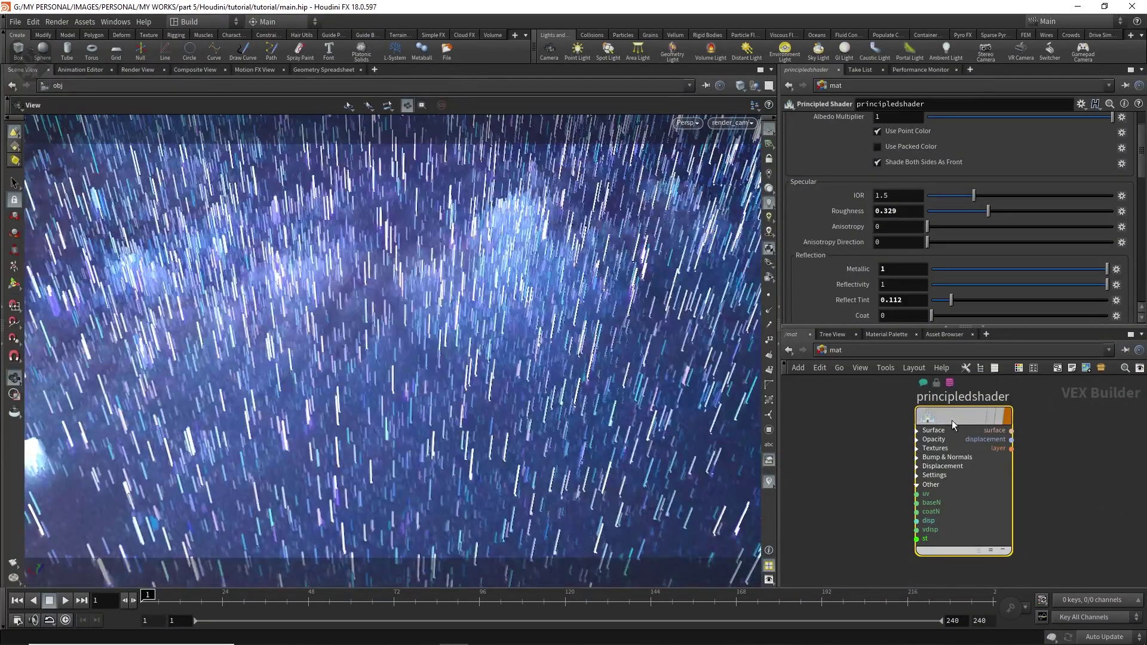
{"action": "left_click_drag", "start_coordinate": [951, 420], "coordinate": [955, 431]}
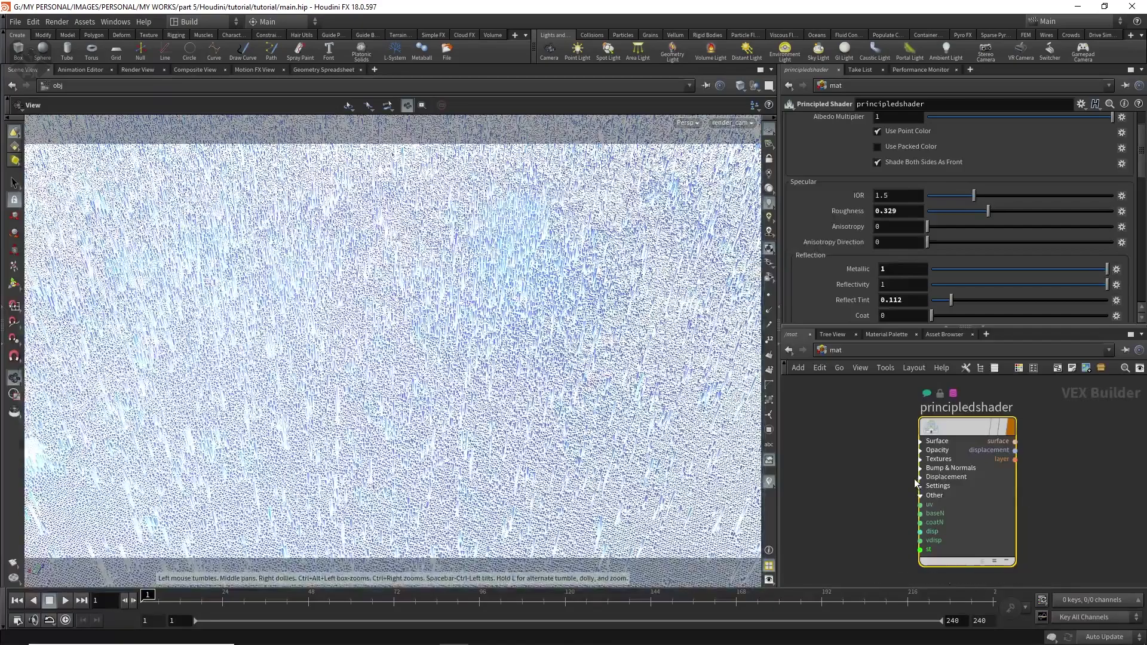
- Render the surface again with the assigned shader, inspect the metallic look, and stop the render
{"action": "left_click", "coordinate": [138, 70]}
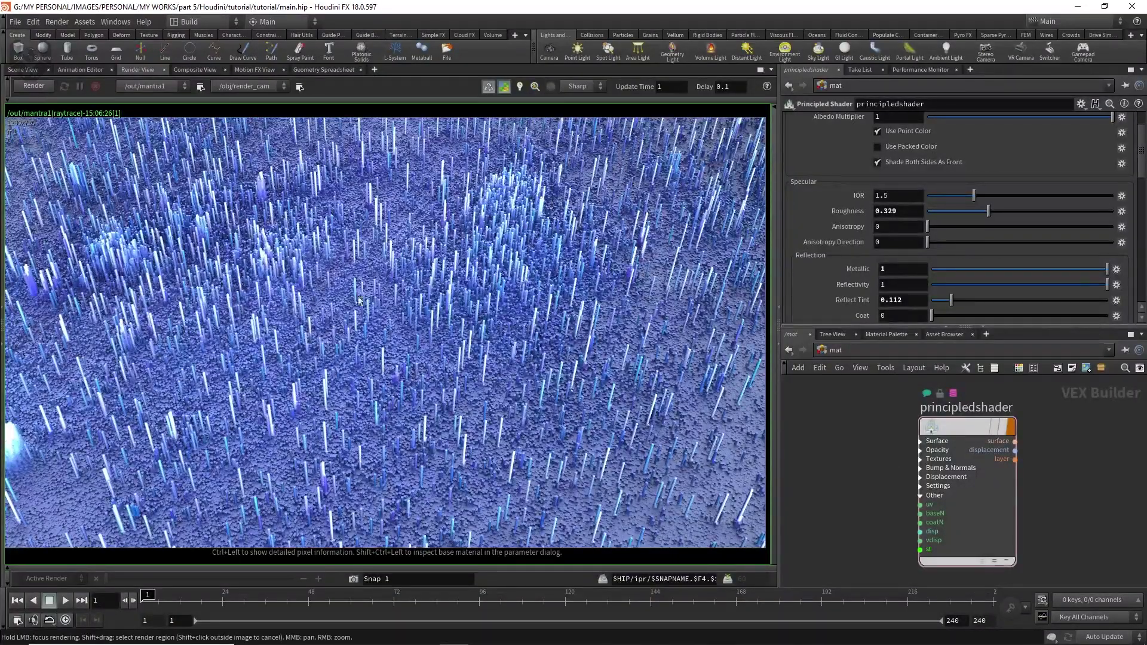
{"action": "left_click", "coordinate": [27, 86]}
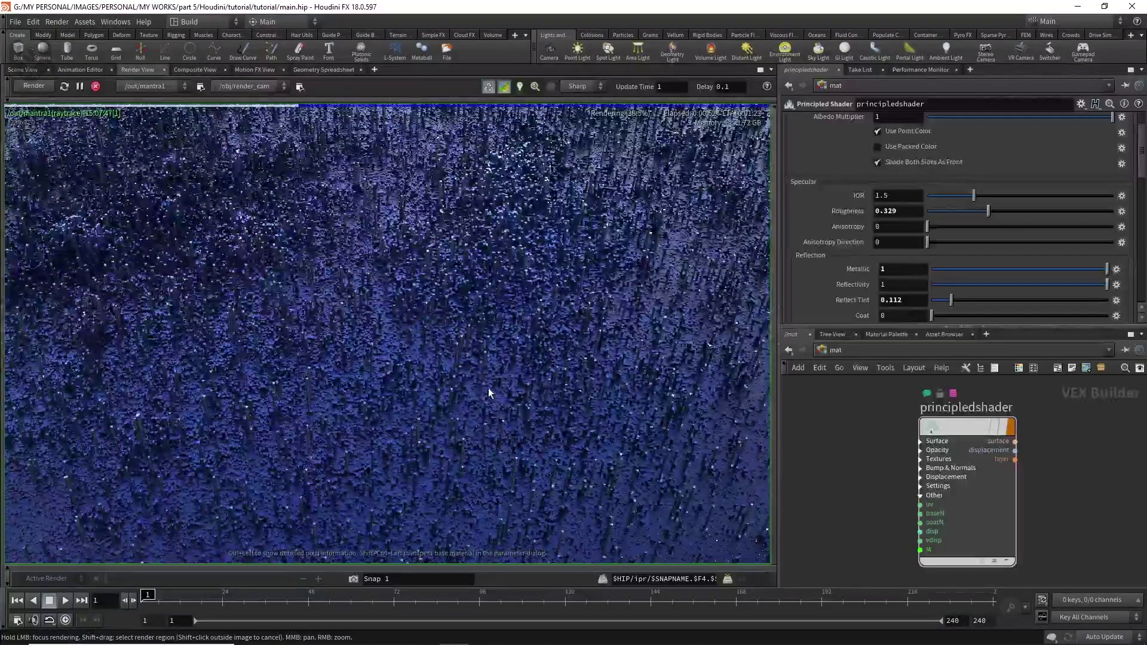
{"action": "scroll", "coordinate": [485, 391], "scroll_direction": "down", "scroll_amount": 1}
{"action": "scroll", "coordinate": [480, 388], "scroll_direction": "up", "scroll_amount": 1}
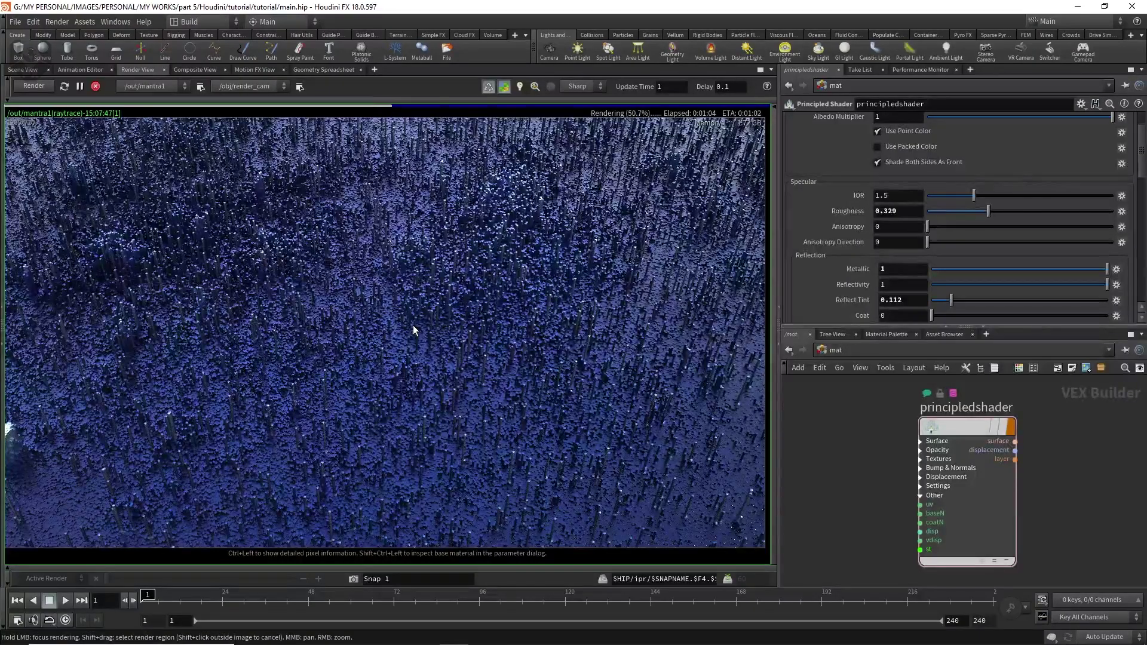
{"action": "left_click", "coordinate": [95, 86]}
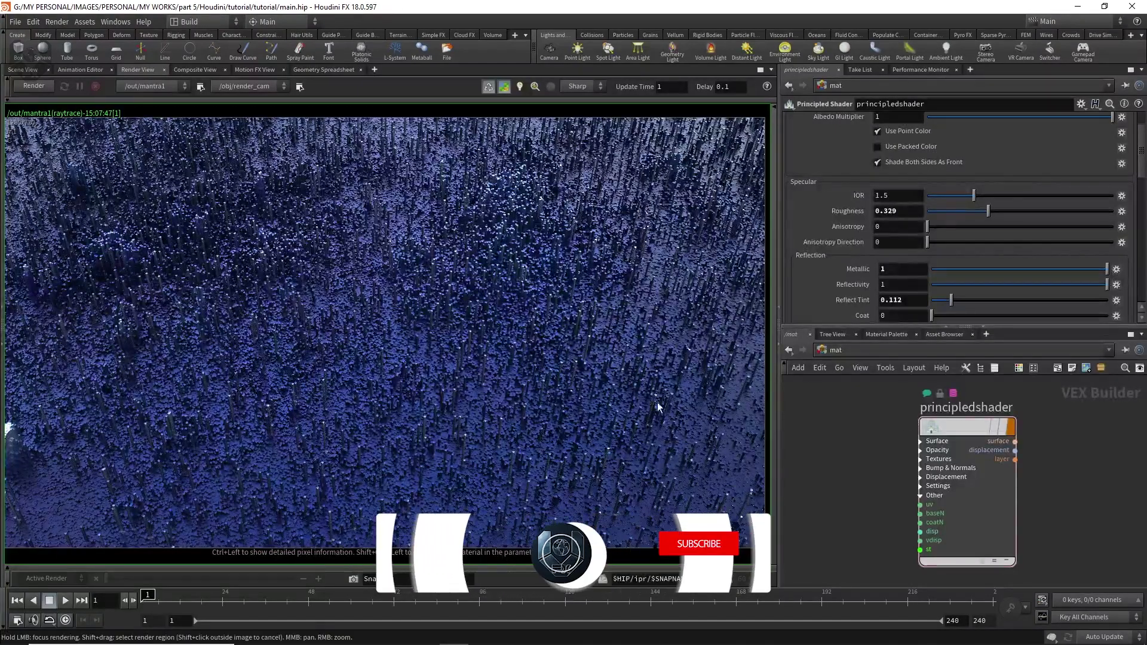
- Go to the out network and enable Depth of Field in mantra1's rendering settings
{"action": "left_click", "coordinate": [822, 350]}
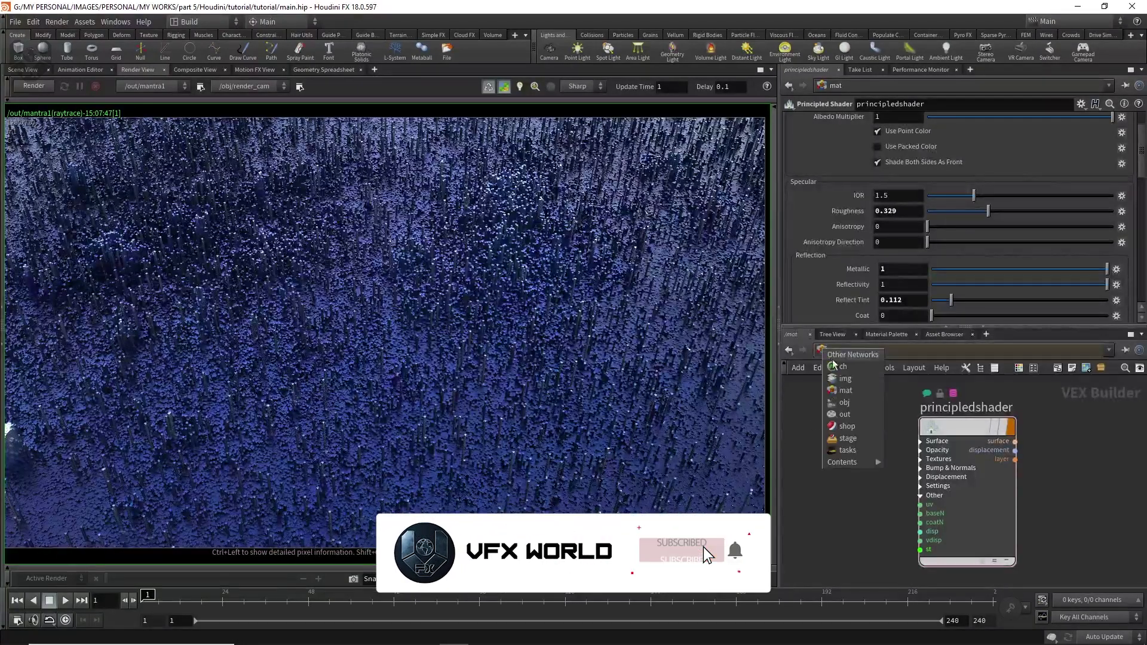
{"action": "left_click", "coordinate": [850, 415]}
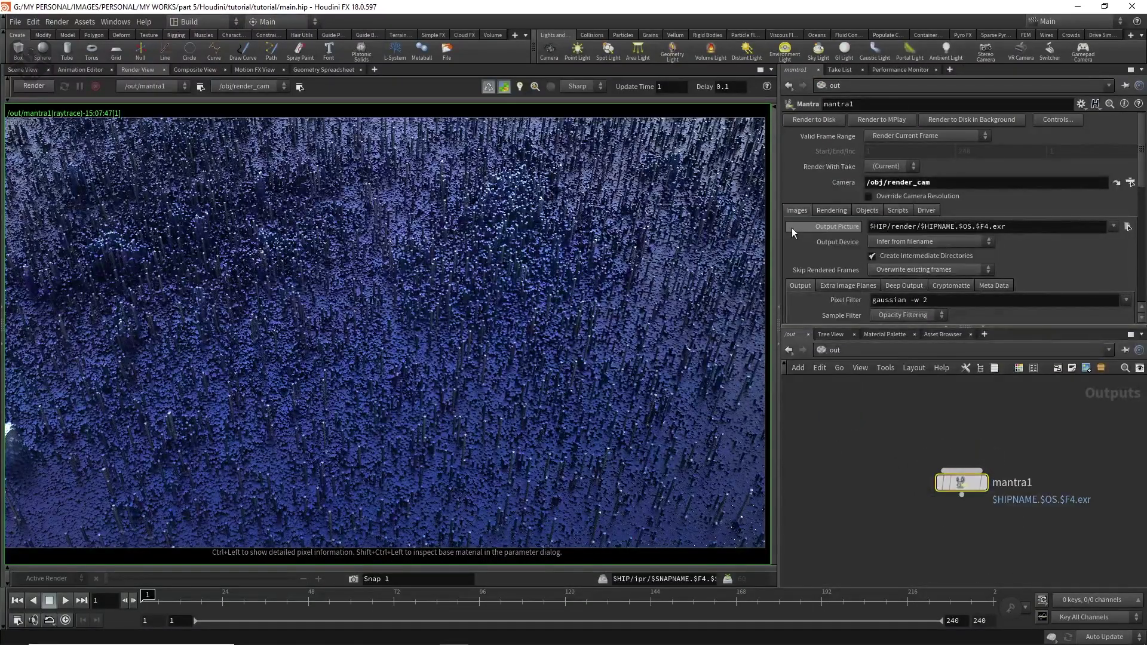
{"action": "left_click", "coordinate": [834, 210]}
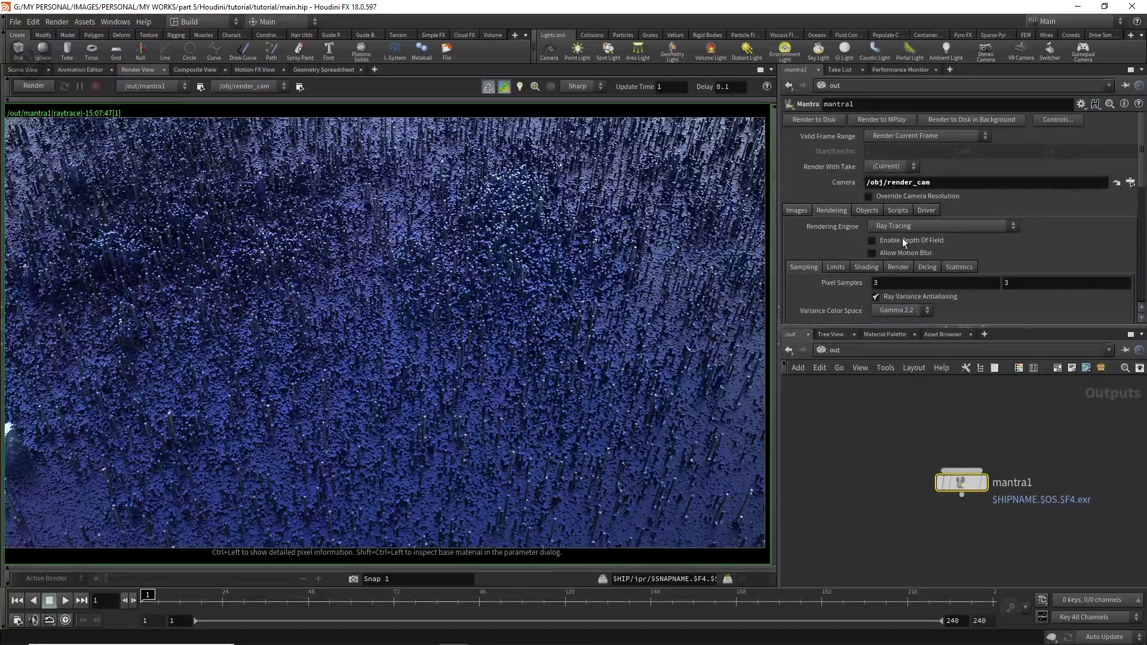
{"action": "left_click", "coordinate": [872, 240]}
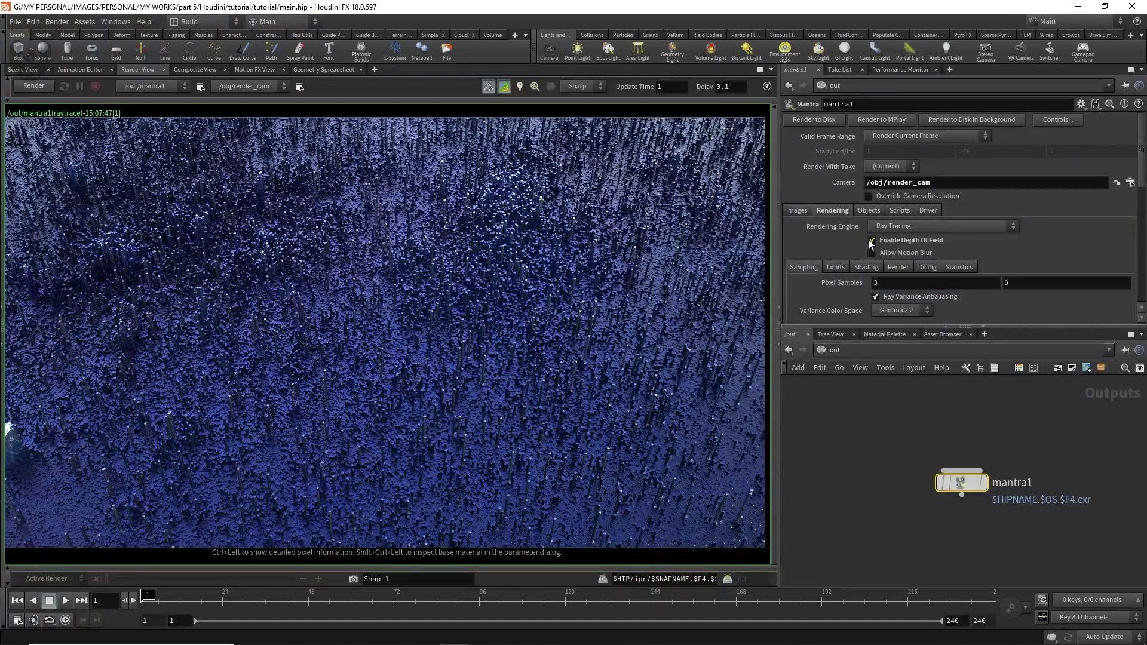
- Start the Mantra render and set render_cam's F-Stop to 1 in the obj network
{"action": "left_click", "coordinate": [45, 88]}
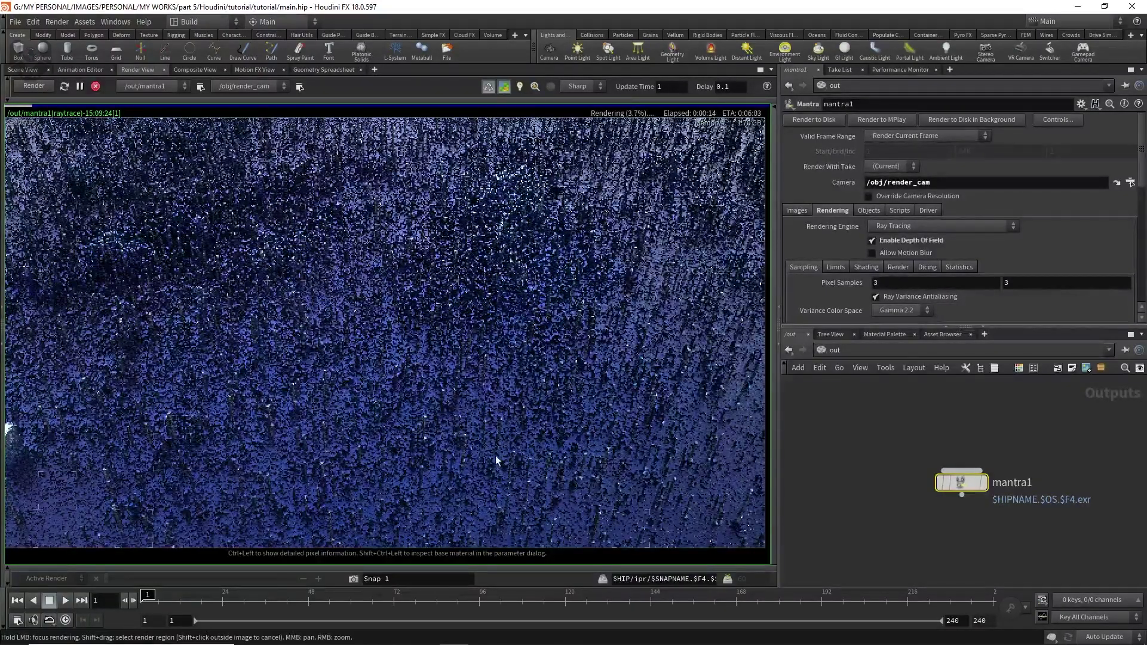
{"action": "left_click", "coordinate": [818, 350]}
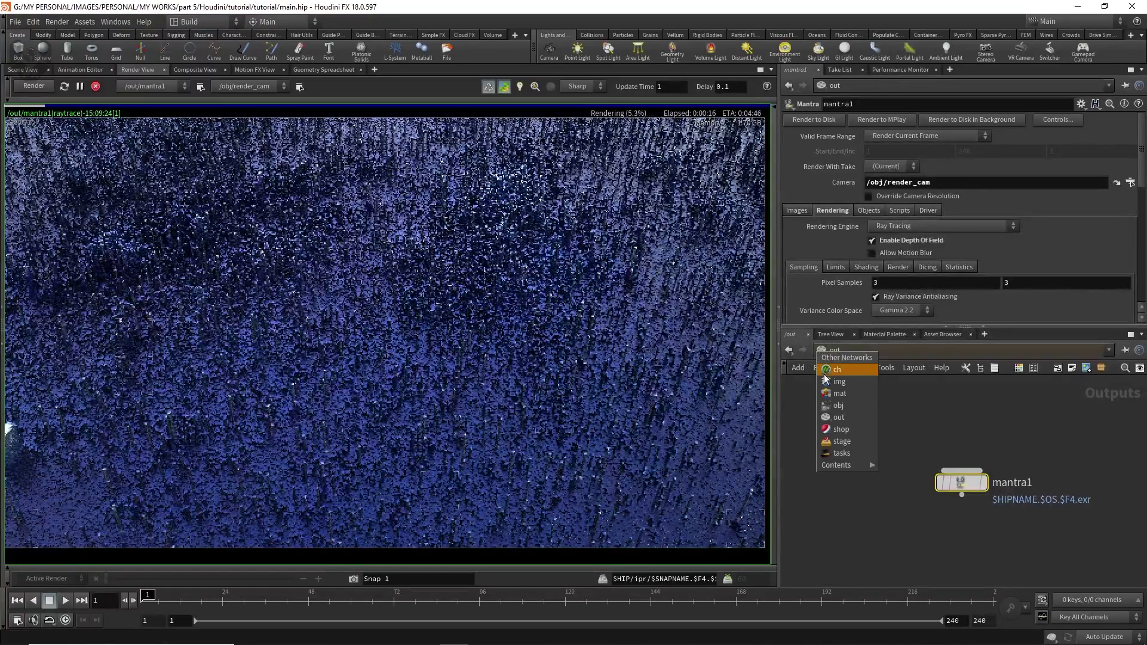
{"action": "left_click", "coordinate": [816, 454]}
{"action": "left_click", "coordinate": [994, 528]}
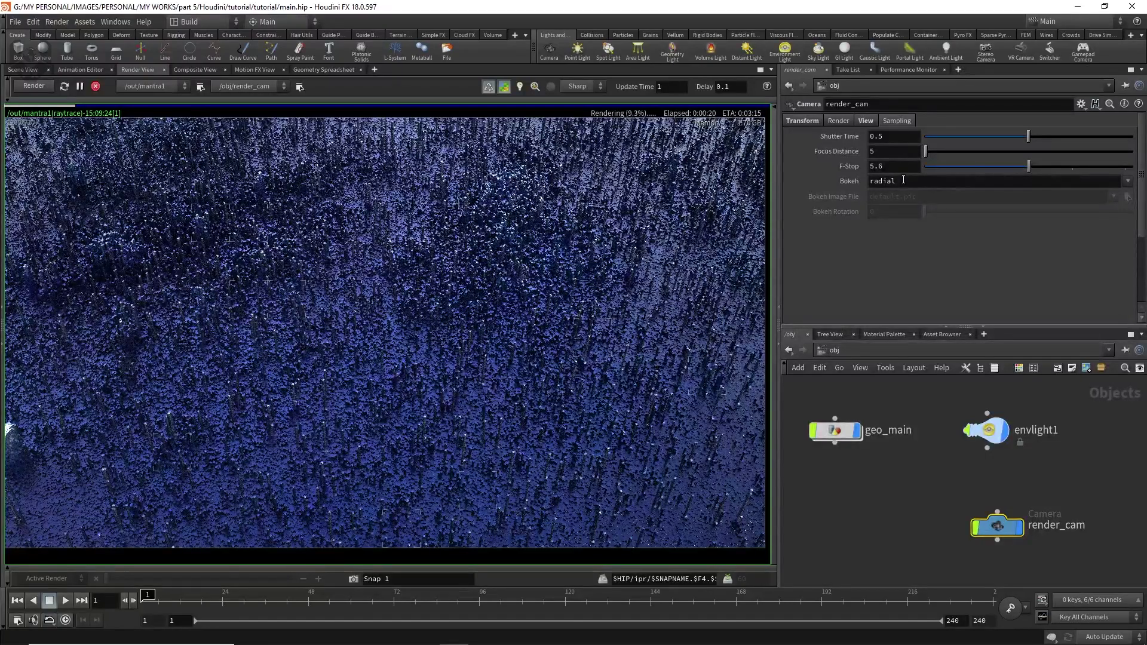
{"action": "double_click", "coordinate": [888, 166]}
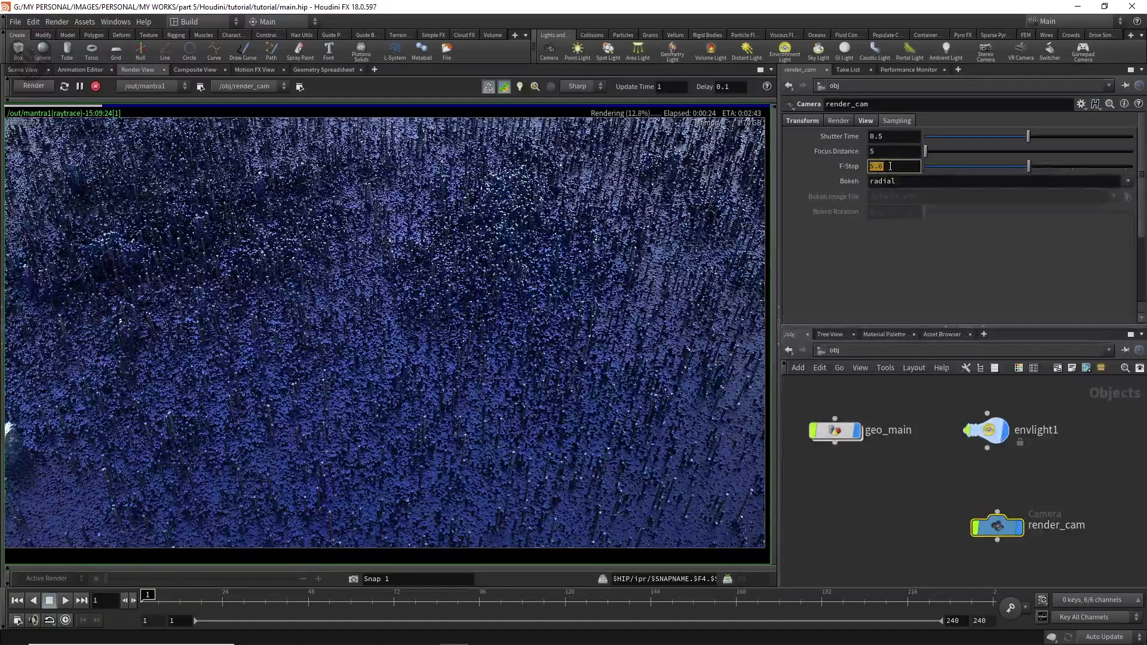
{"action": "type", "text": "1"}
{"action": "key", "text": "Return"}
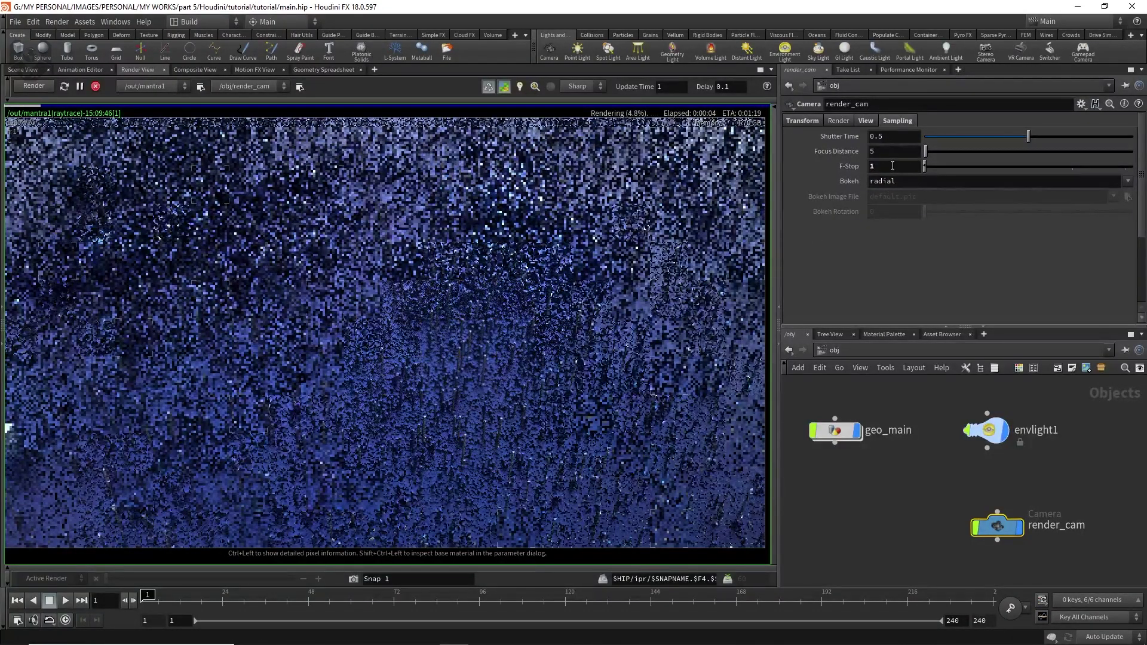
- Set render_cam's Focus Distance to 4 and prioritise rendering of several image areas to check the blur
{"action": "mouse_move", "coordinate": [859, 153]}
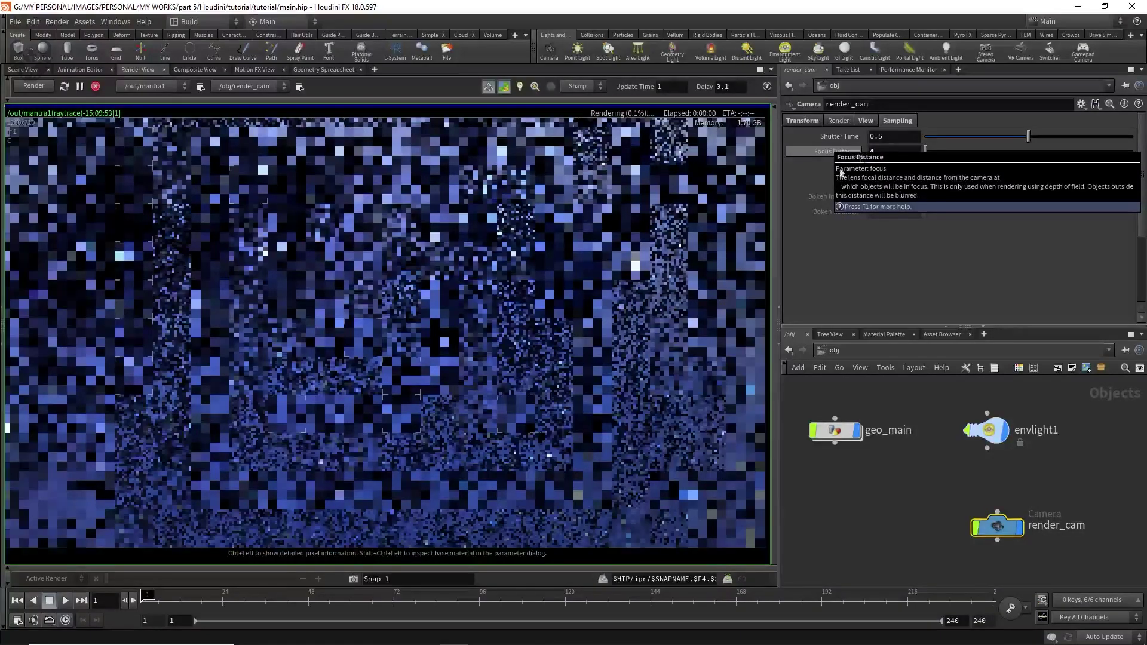
{"action": "left_click_drag", "start_coordinate": [505, 334], "coordinate": [649, 397]}
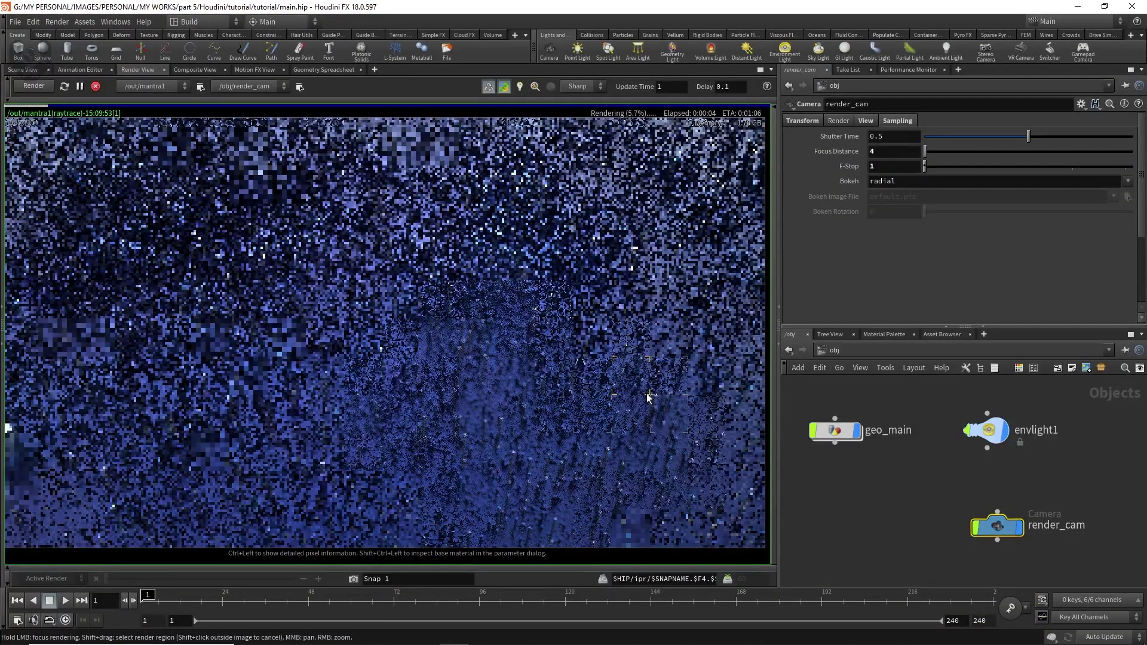
{"action": "left_click_drag", "start_coordinate": [648, 397], "coordinate": [621, 200]}
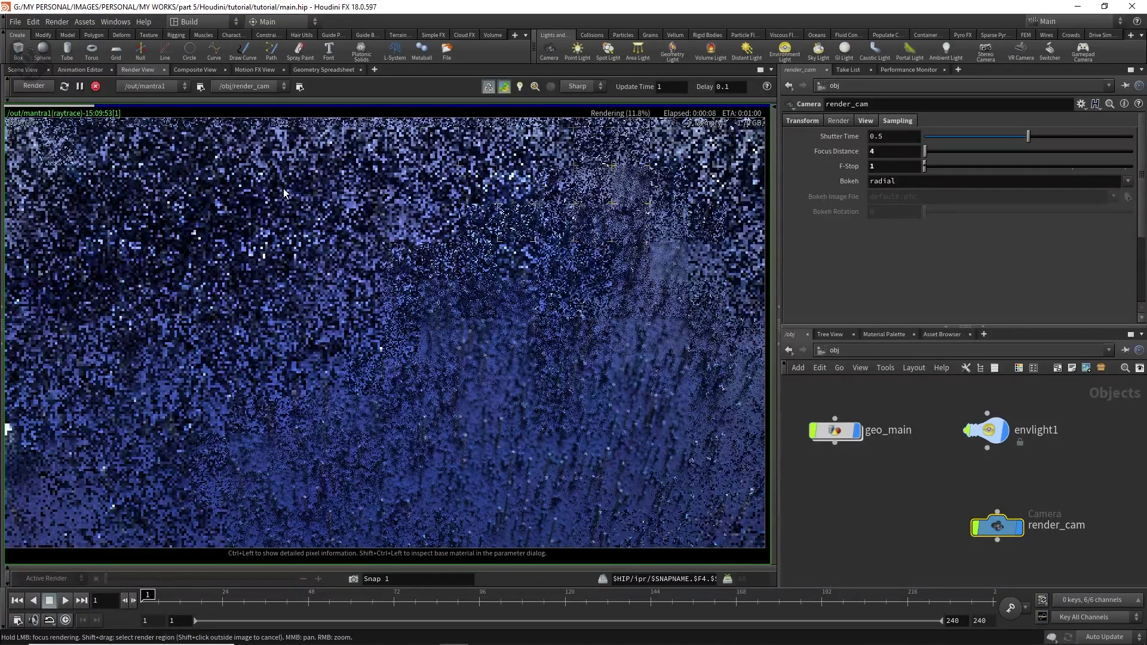
{"action": "left_click_drag", "start_coordinate": [285, 193], "coordinate": [602, 491]}
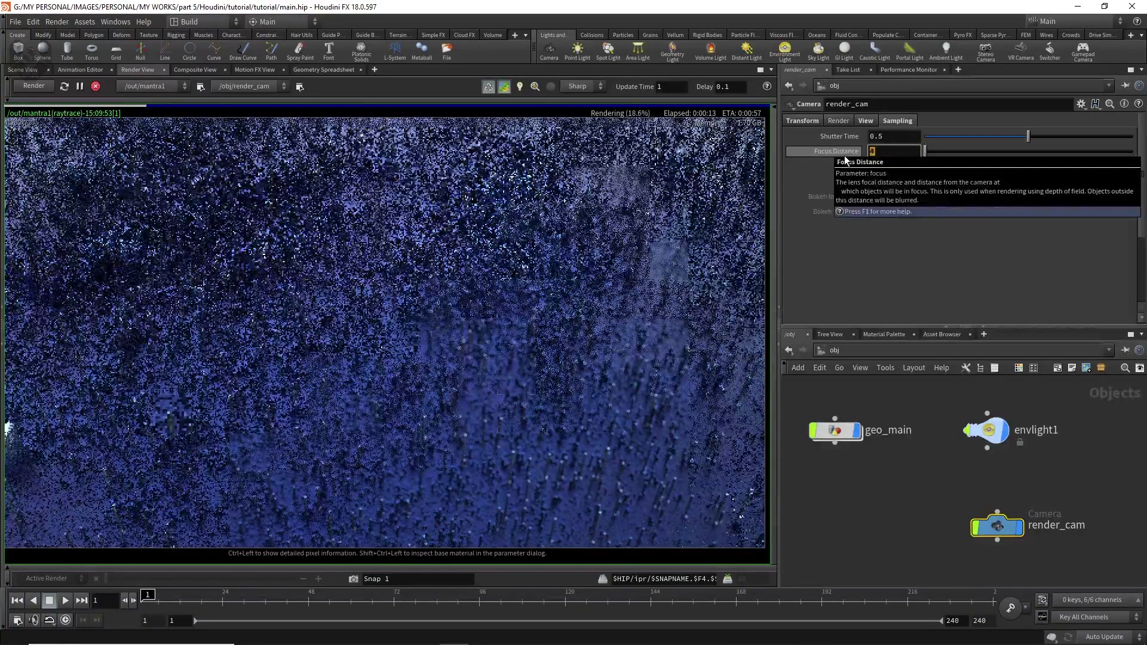
- Set render_cam's Focus Distance to 4.5 and prioritise rendering of the lower middle of the image
{"action": "type", "text": "4.5"}
{"action": "key", "text": "Return"}
{"action": "left_click", "coordinate": [526, 390]}
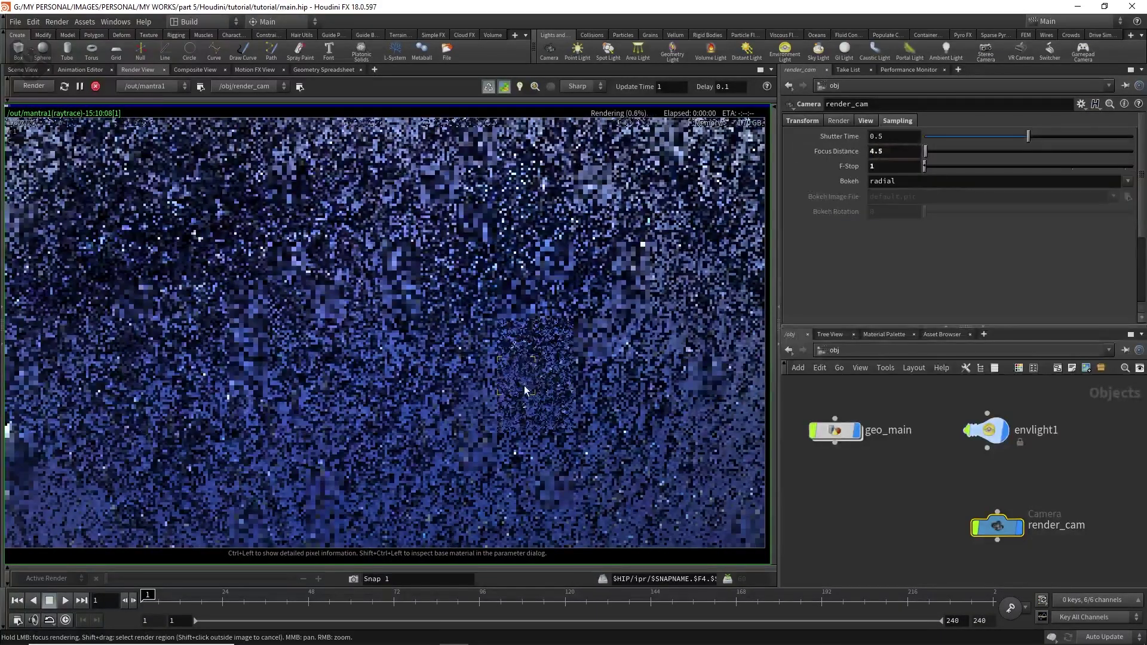
{"action": "left_click_drag", "start_coordinate": [525, 390], "coordinate": [537, 445]}
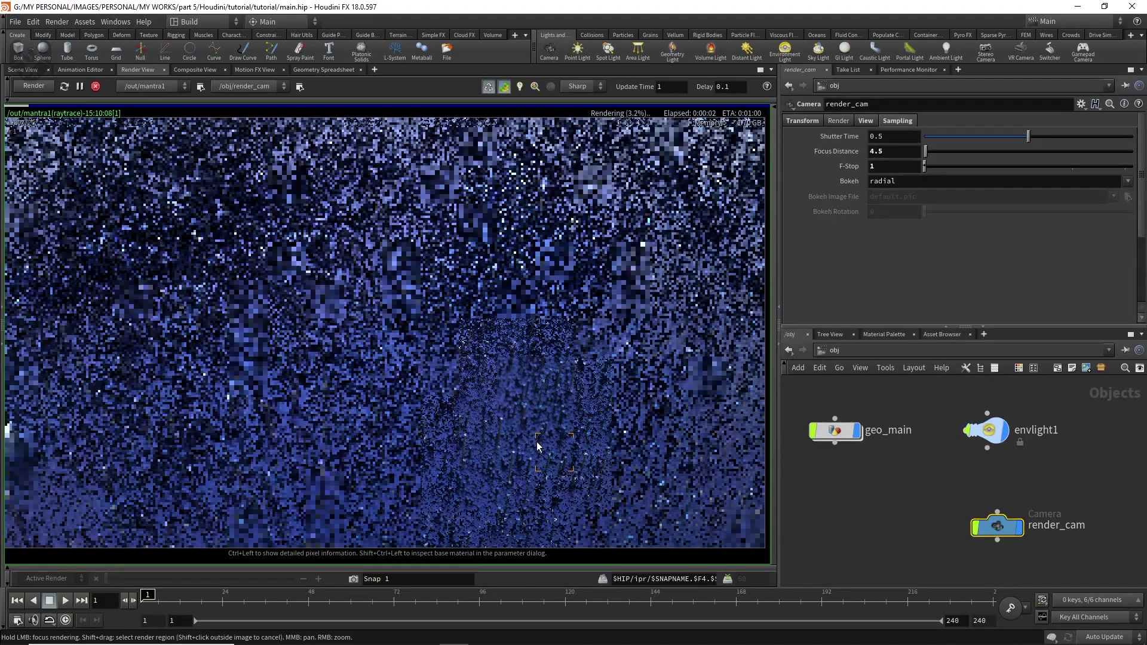
- Examine the depth-of-field blur across the lower and upper areas of the render
{"action": "scroll", "coordinate": [537, 446], "scroll_direction": "up", "scroll_amount": 2}
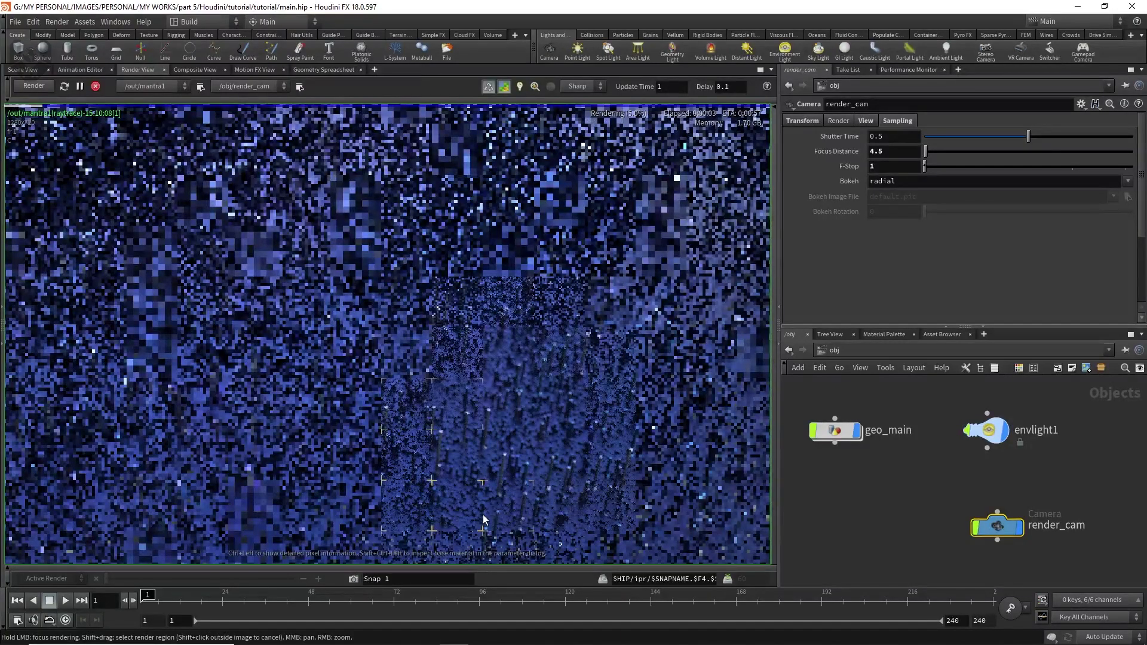
{"action": "middle_click_drag", "start_coordinate": [483, 520], "coordinate": [641, 487]}
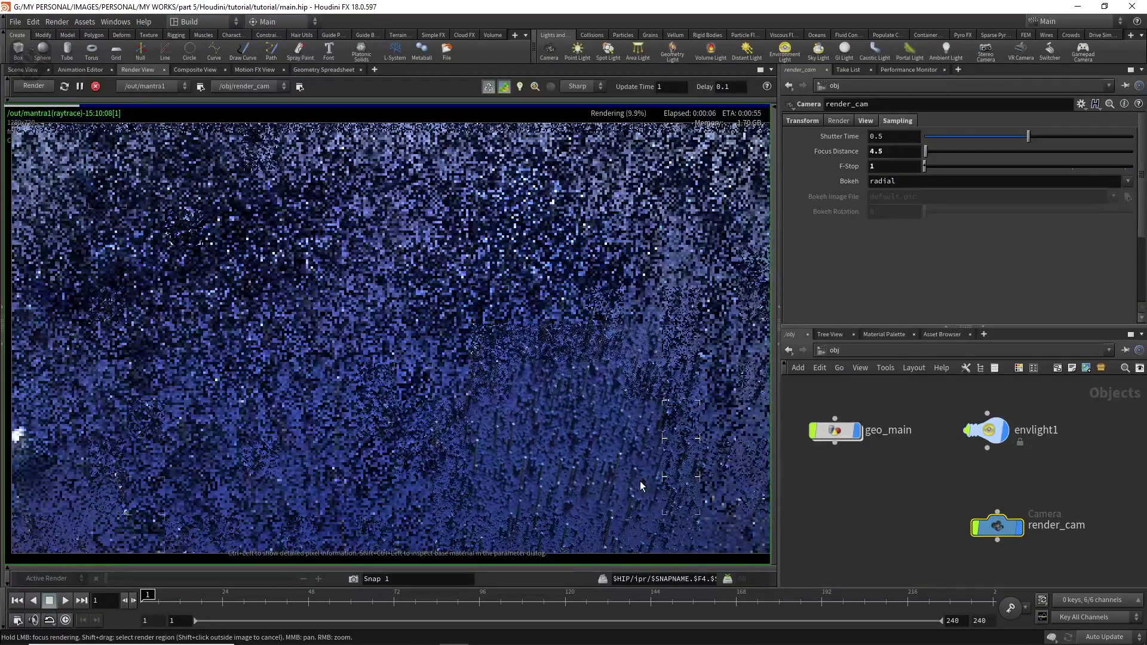
{"action": "left_click_drag", "start_coordinate": [641, 486], "coordinate": [699, 517]}
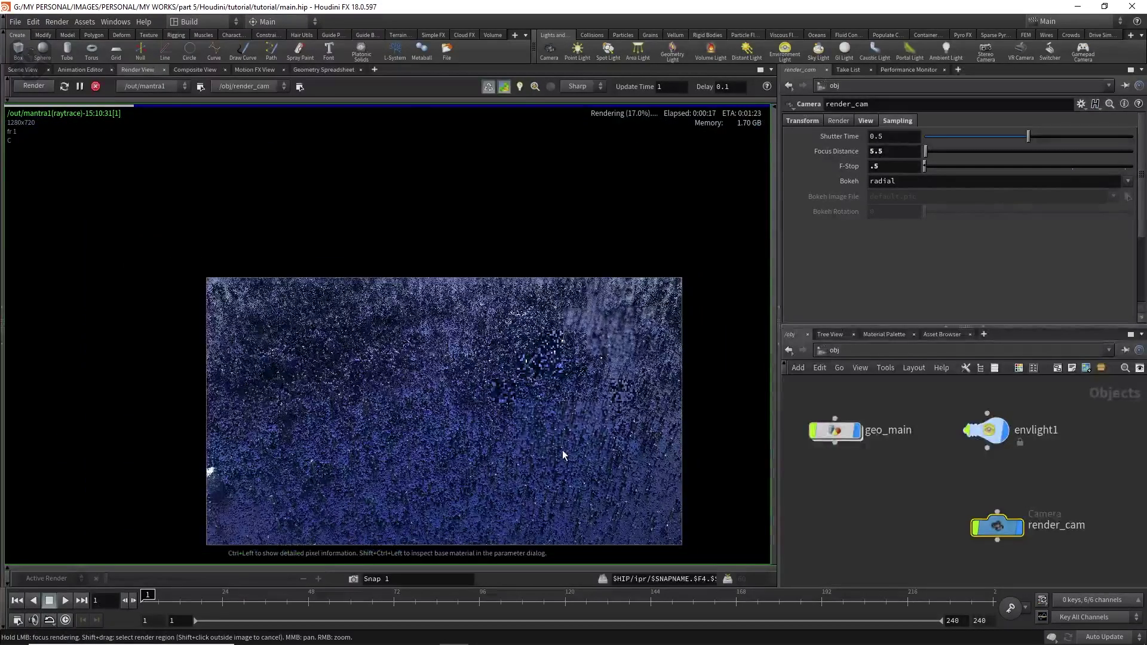
{"action": "right_click_drag", "start_coordinate": [545, 366], "coordinate": [648, 267]}
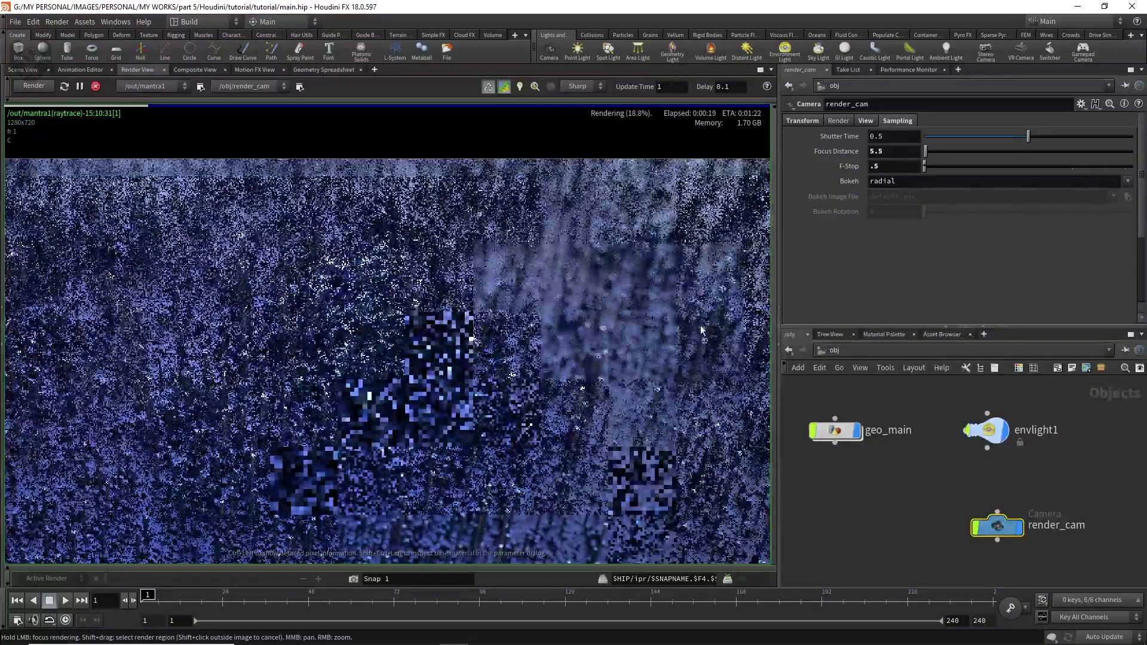
{"action": "scroll", "coordinate": [632, 310], "scroll_direction": "down", "scroll_amount": 2}
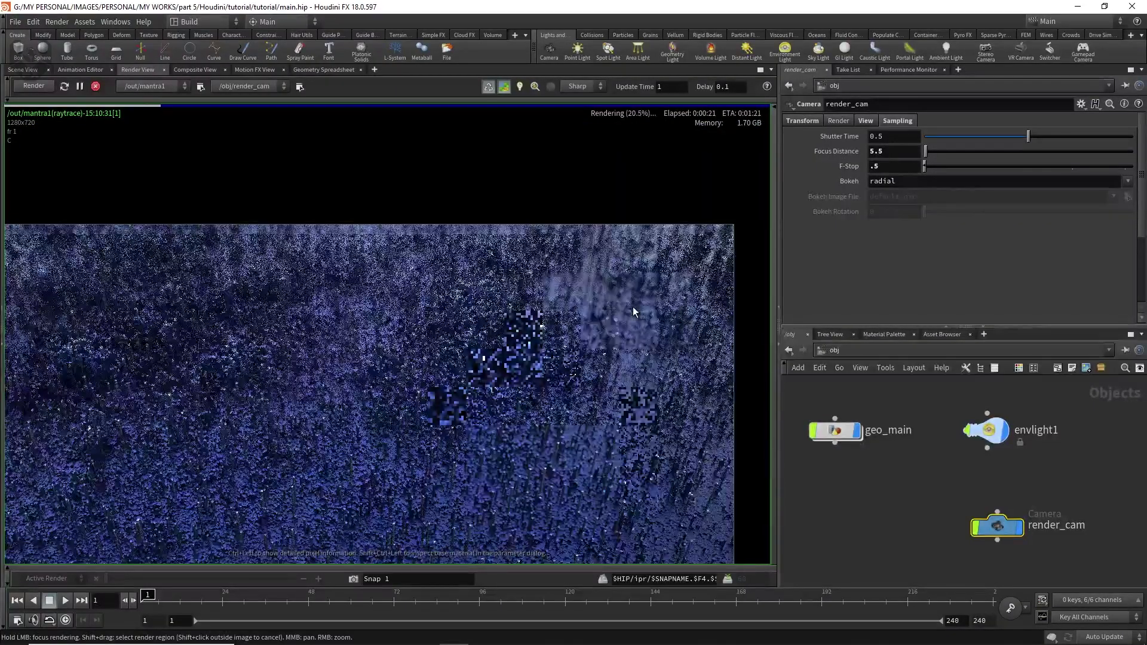
{"action": "scroll", "coordinate": [633, 310], "scroll_direction": "up", "scroll_amount": 2}
{"action": "scroll", "coordinate": [632, 311], "scroll_direction": "down", "scroll_amount": 1}
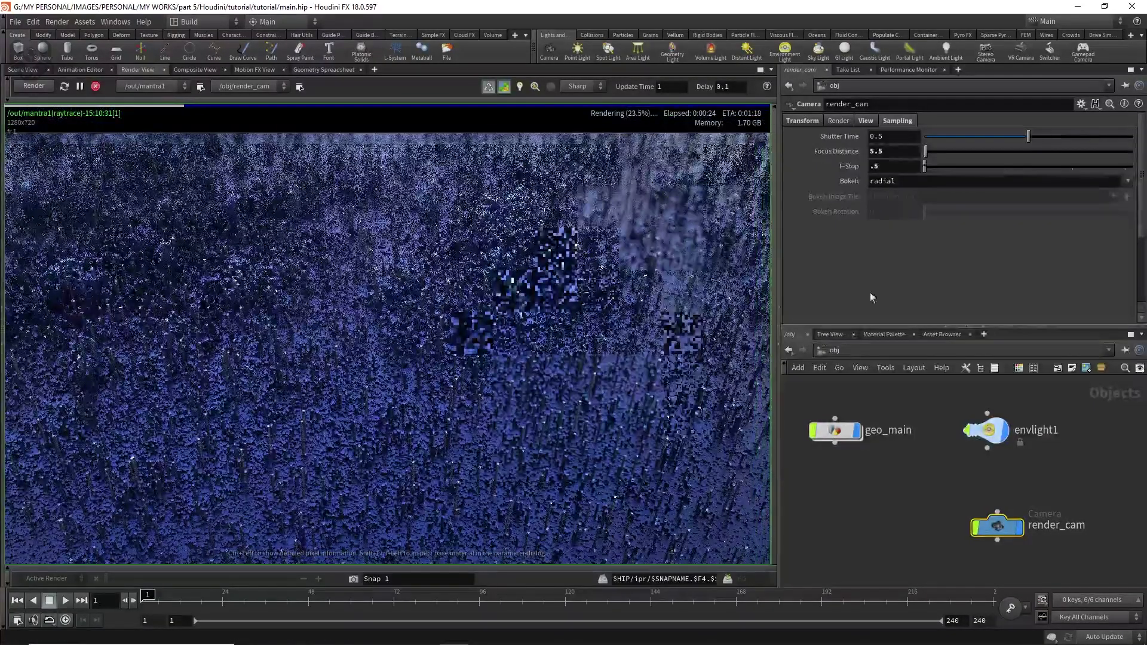
- Go to the out network, set mantra1's Pixel Samples to 15 by 15, and check the blurred upper area of the render
{"action": "left_click", "coordinate": [827, 349]}
{"action": "left_click", "coordinate": [837, 427]}
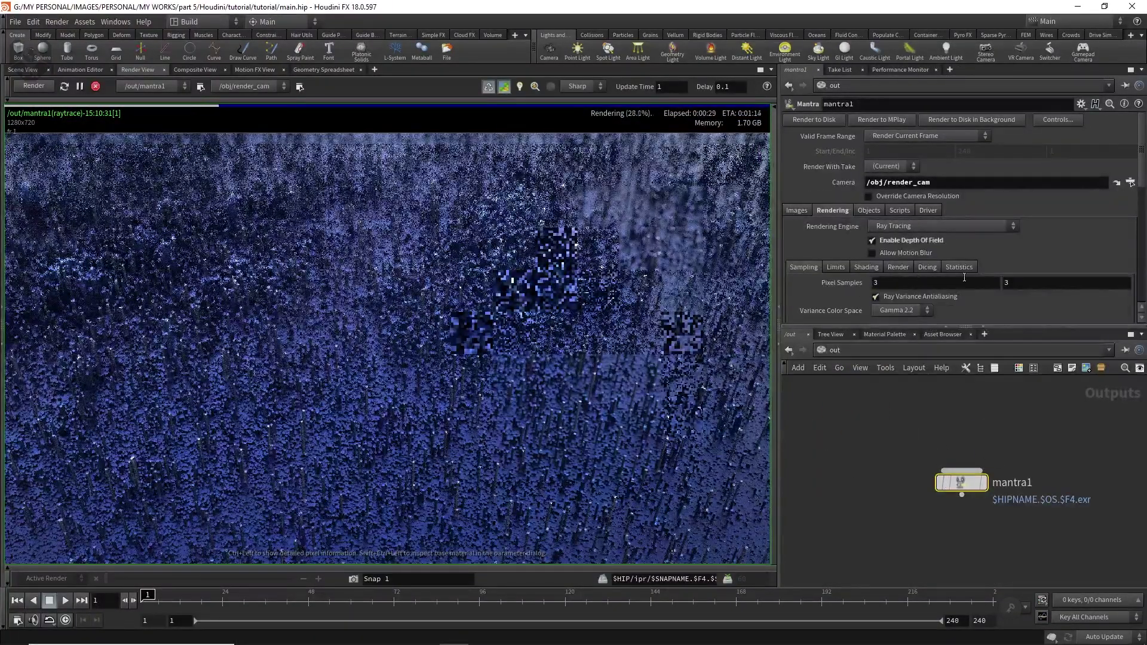
{"action": "scroll", "coordinate": [664, 395], "scroll_direction": "down", "scroll_amount": 2}
{"action": "scroll", "coordinate": [665, 394], "scroll_direction": "up", "scroll_amount": 3}
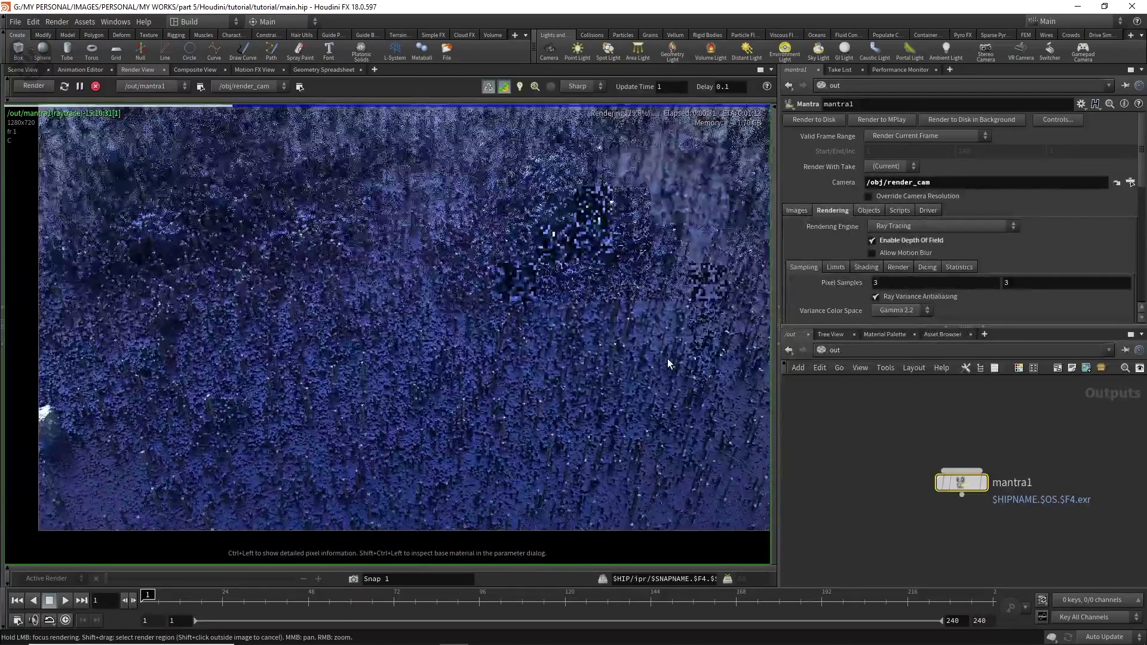
{"action": "left_click", "coordinate": [870, 282]}
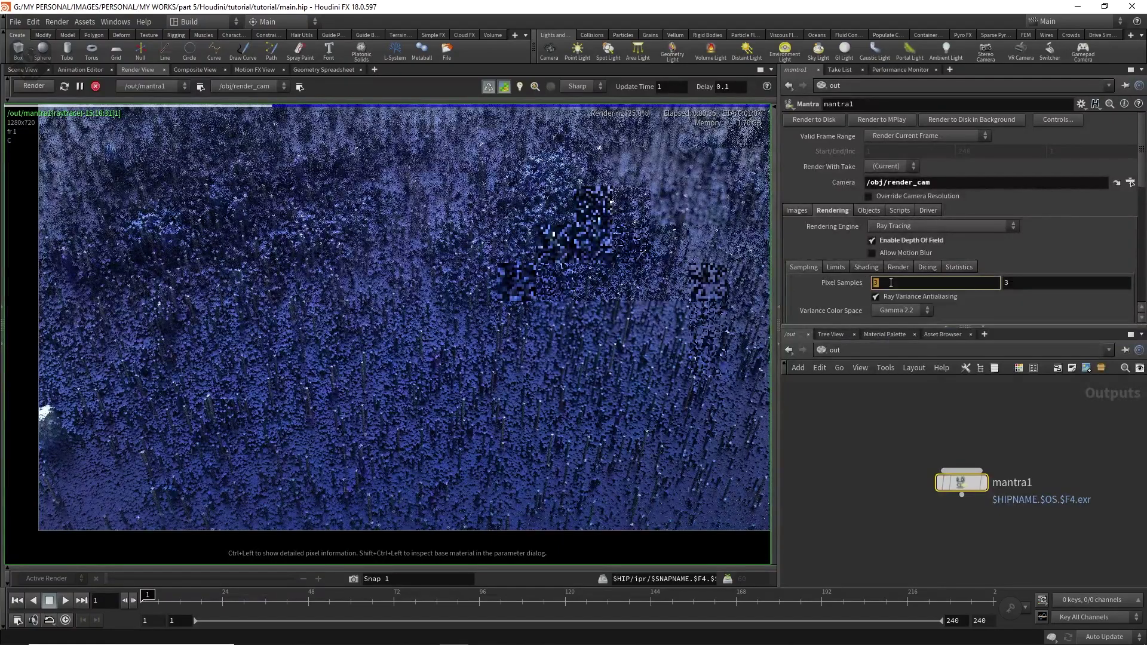
{"action": "type", "text": "15"}
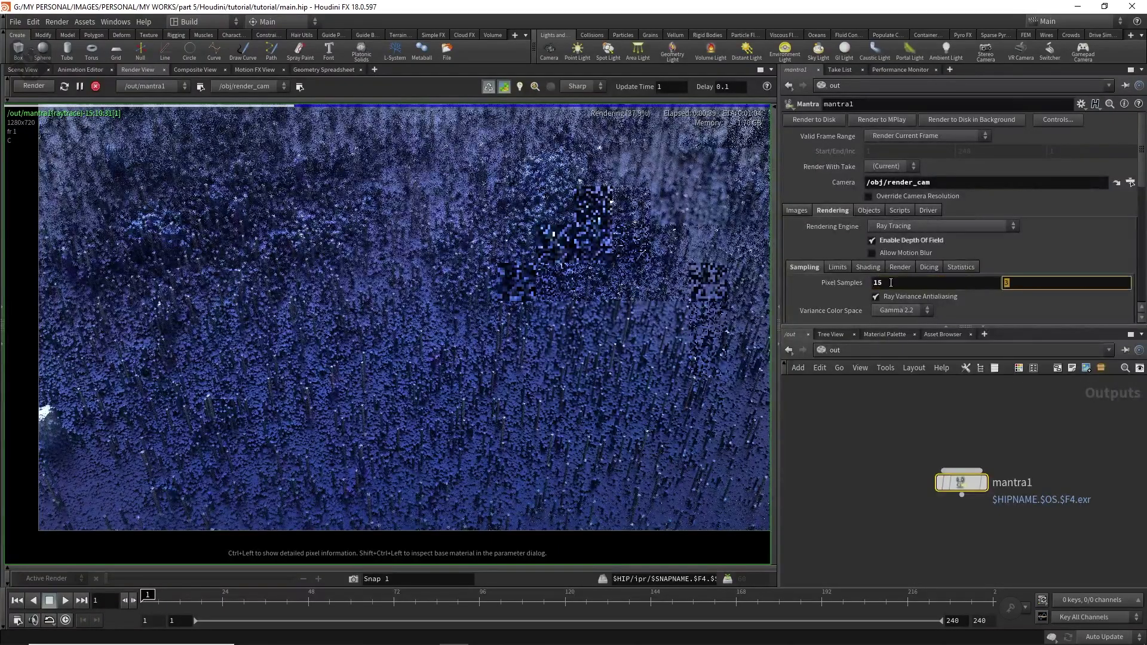
{"action": "key", "text": "Tab"}
{"action": "type", "text": "15"}
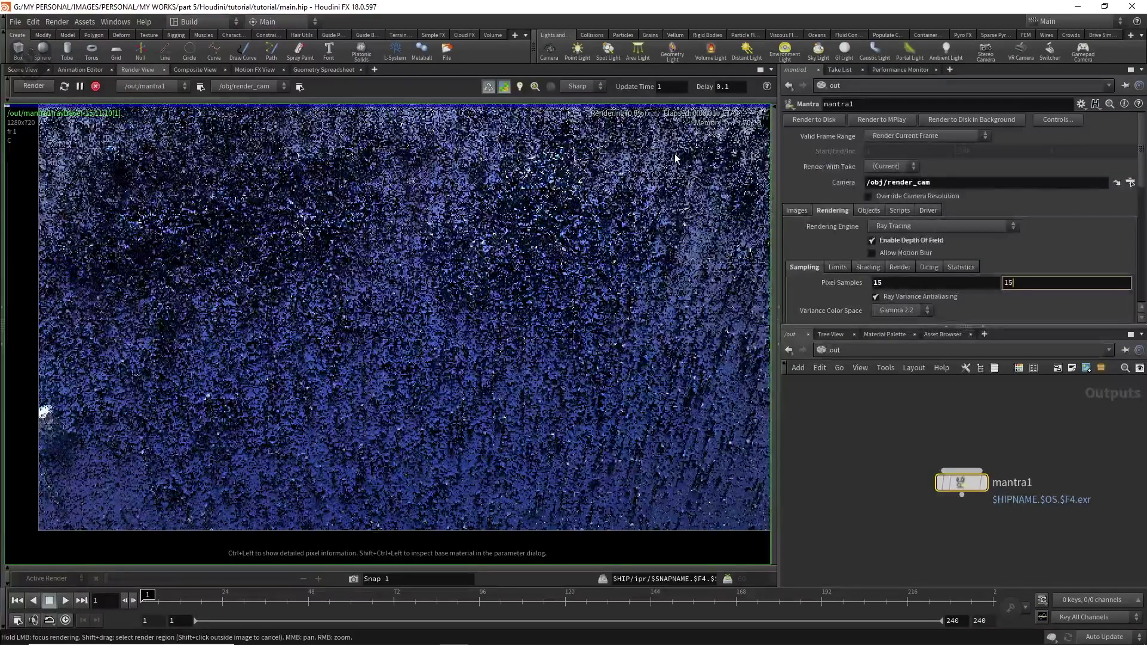
{"action": "left_click", "coordinate": [674, 174]}
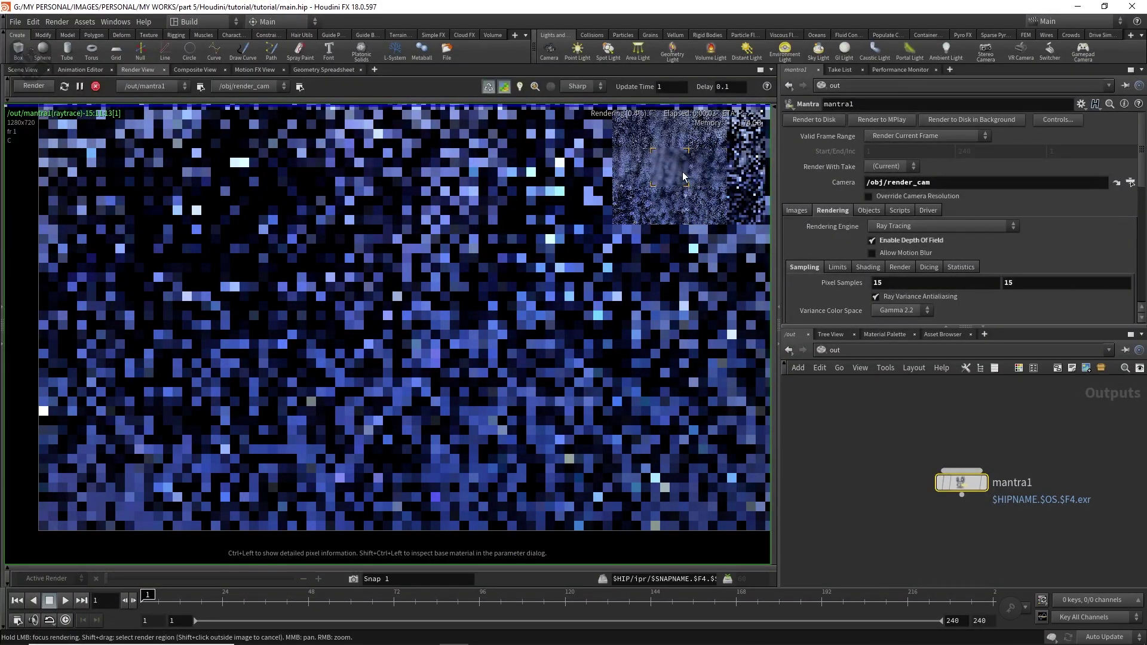
{"action": "scroll", "coordinate": [679, 170], "scroll_direction": "up", "scroll_amount": 2}
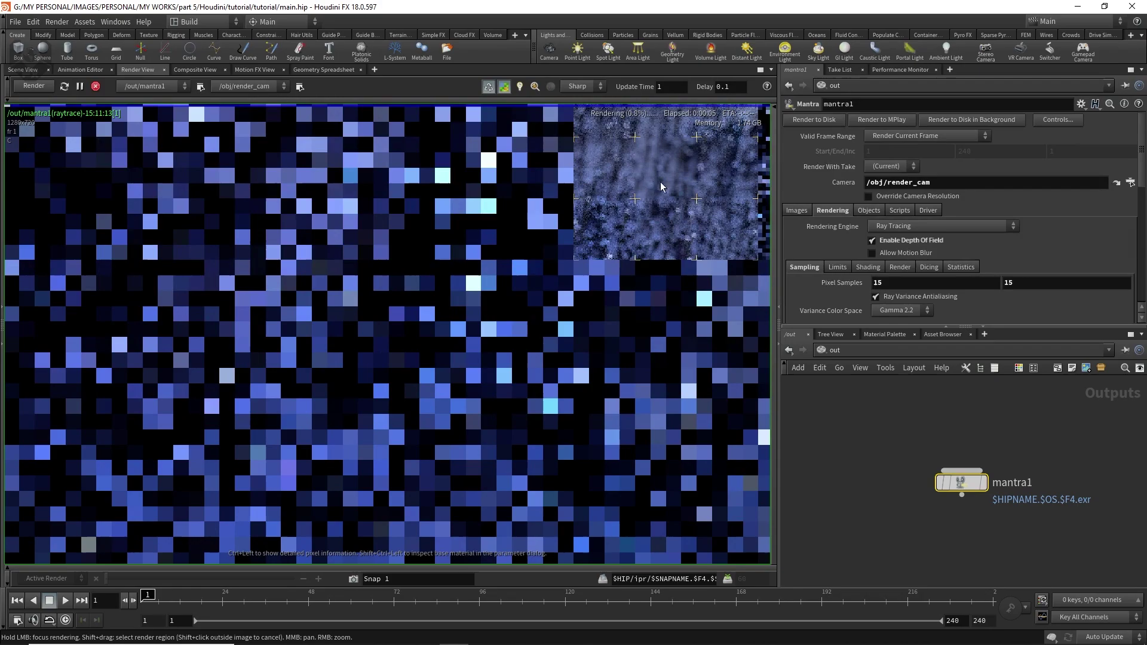